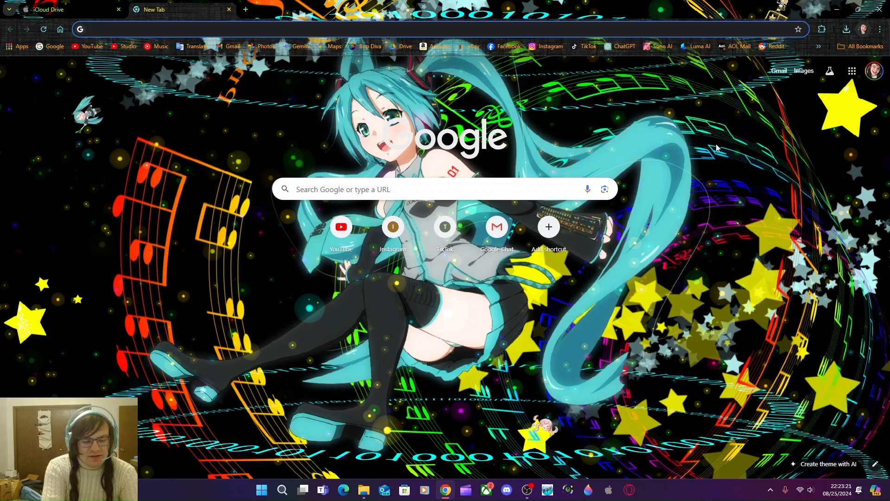
- Go to squarespace.com and open the account dashboard of the signed-in account
type("squarespace.com")
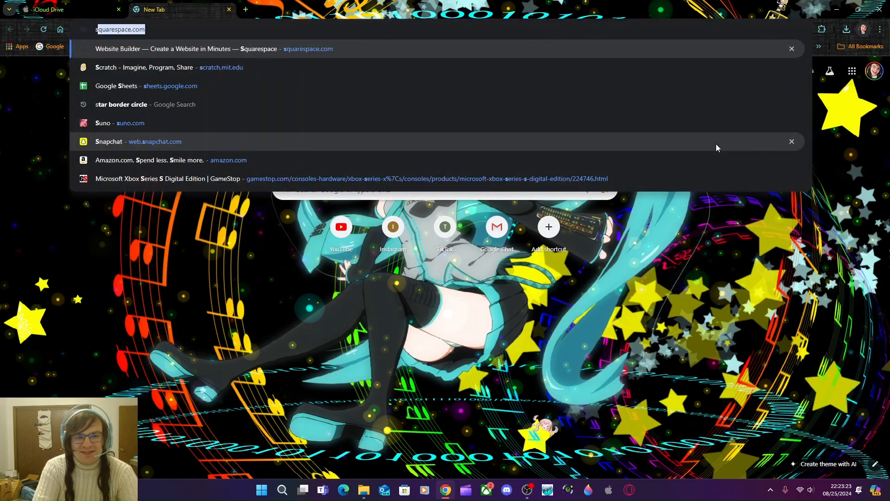
key("Return")
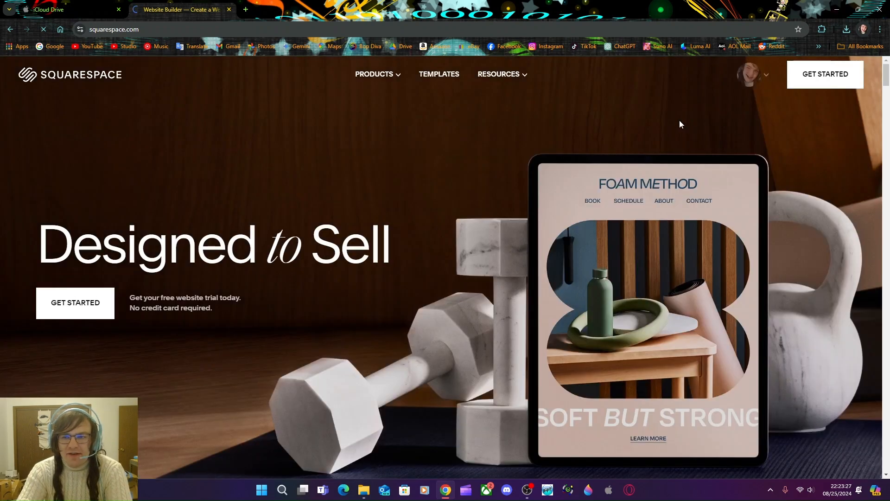
left_click(766, 76)
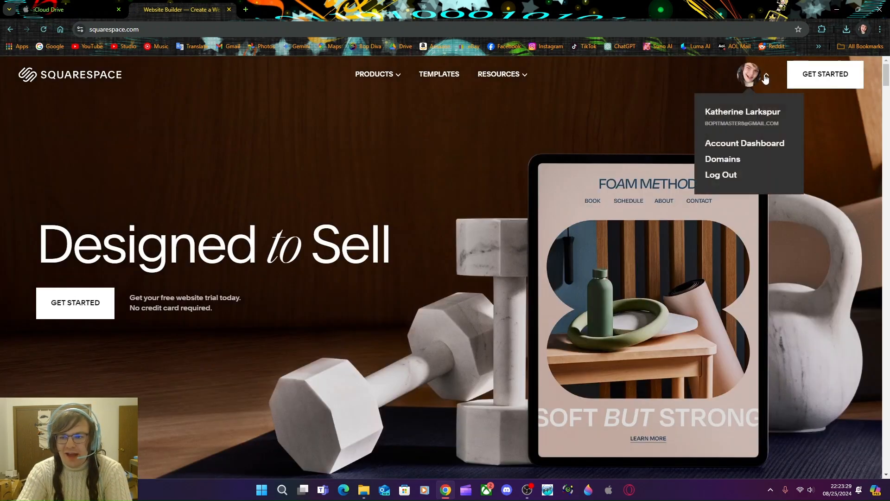
left_click(751, 145)
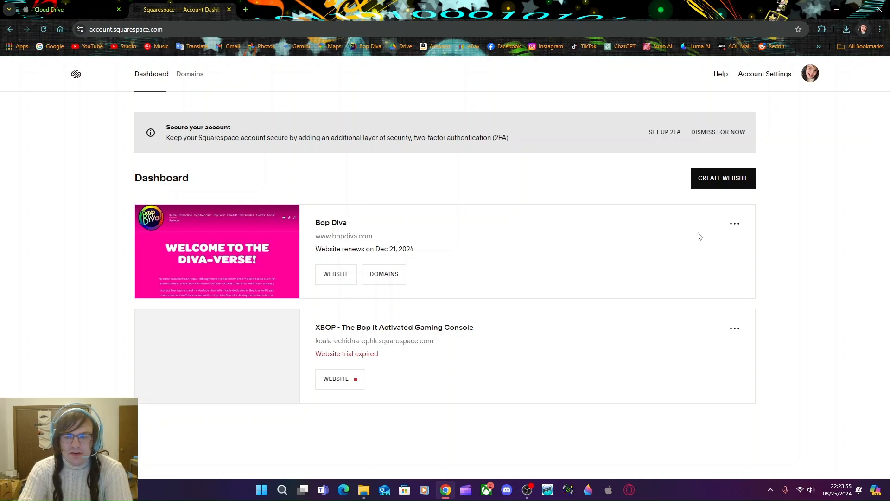
- Review the bopdiva.com domain's overview from the Bop Diva site's domain settings, and return to the site's Home page
left_click(383, 277)
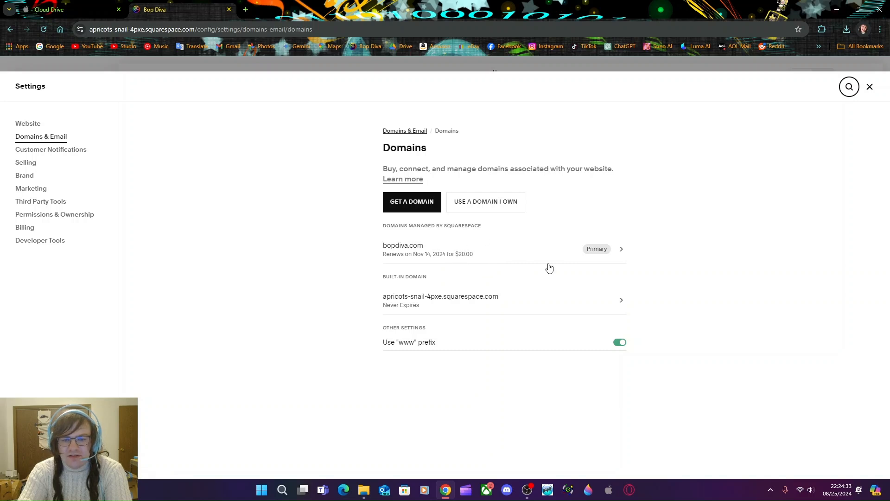
left_click(620, 251)
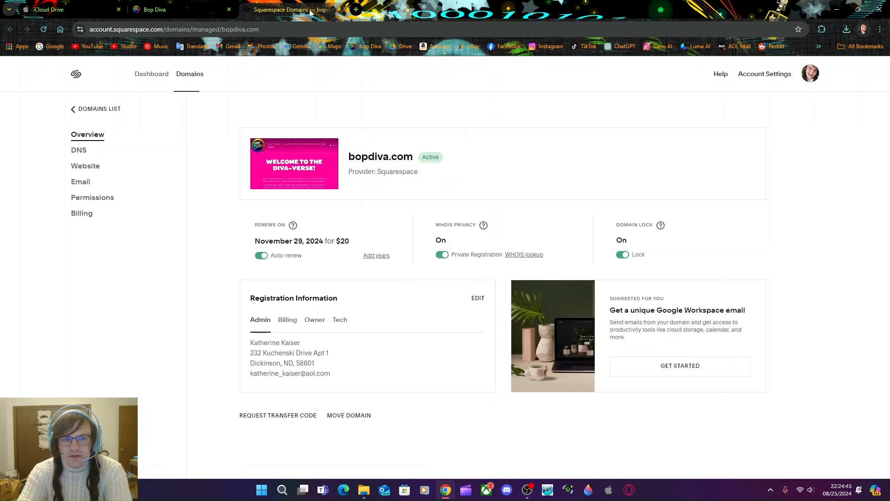
left_click(339, 9)
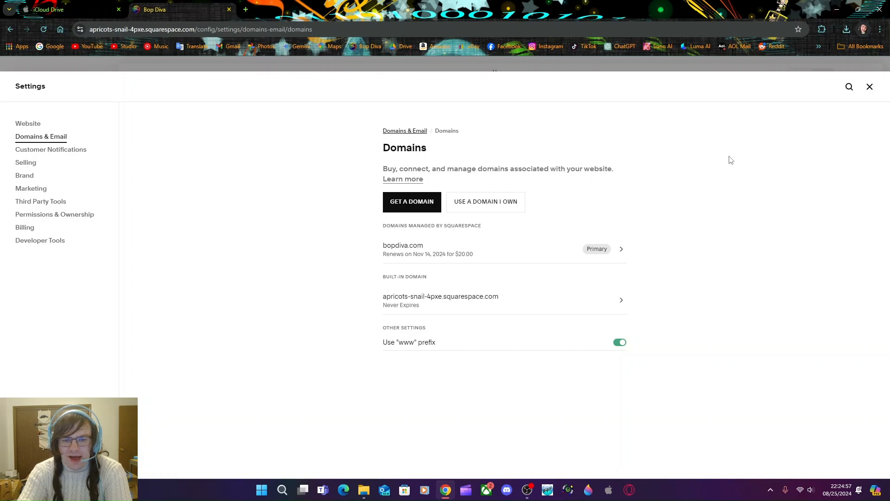
left_click(871, 87)
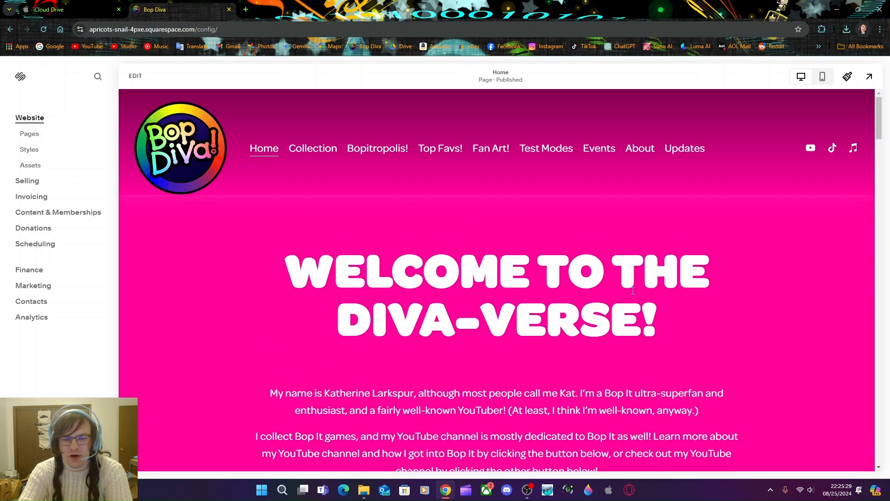
- Examine the Home page preview, covering the welcome heading, introduction text, link buttons and collection section
left_click_drag(381, 274, 712, 327)
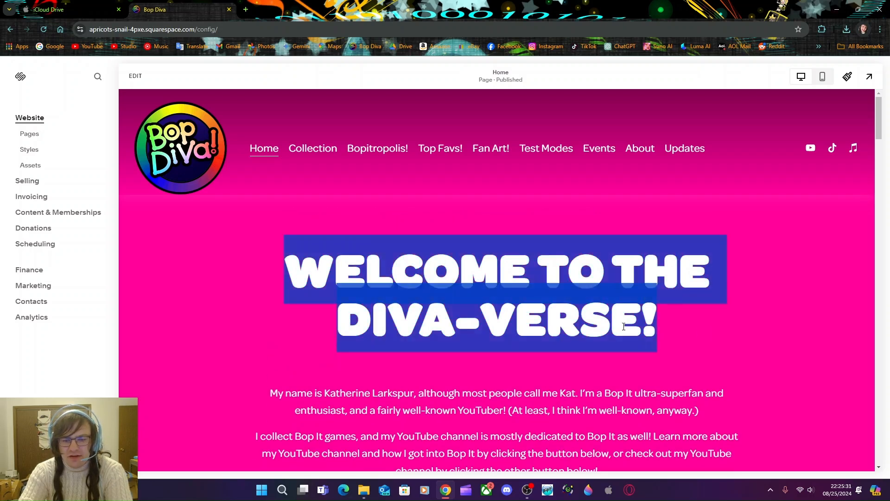
left_click(512, 376)
scroll(362, 311, "down", 3)
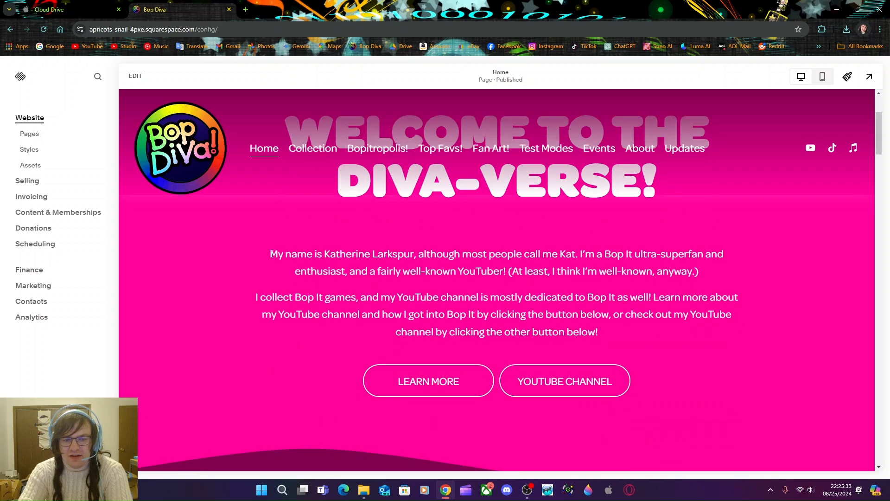
left_click_drag(271, 254, 723, 331)
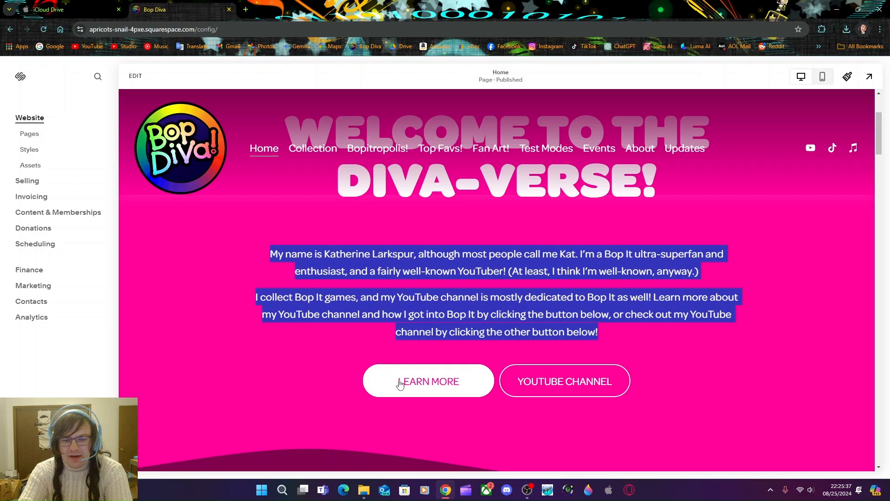
left_click(690, 404)
scroll(690, 405, "down", 4)
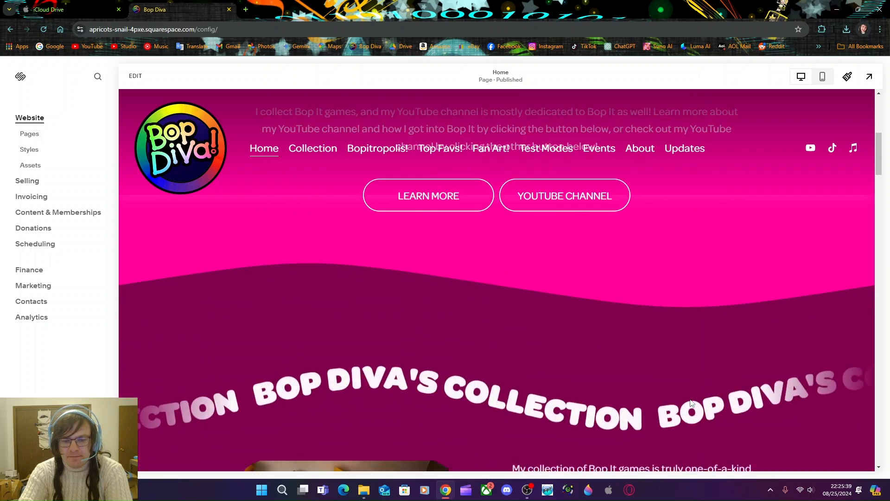
scroll(691, 402, "down", 4)
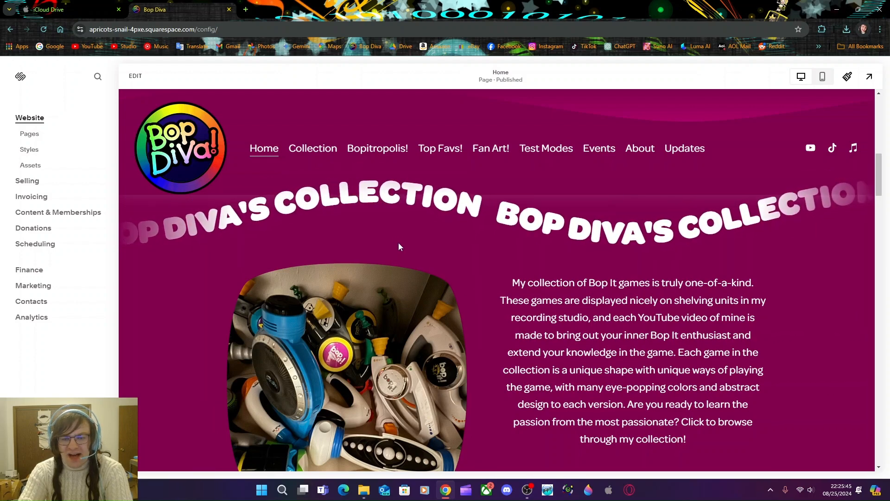
scroll(399, 246, "down", 4)
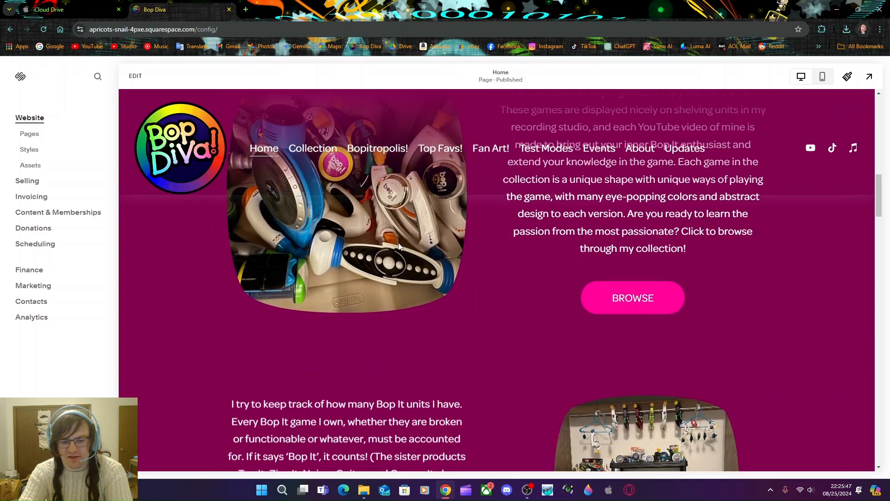
scroll(399, 244, "down", 1)
scroll(459, 314, "up", 1)
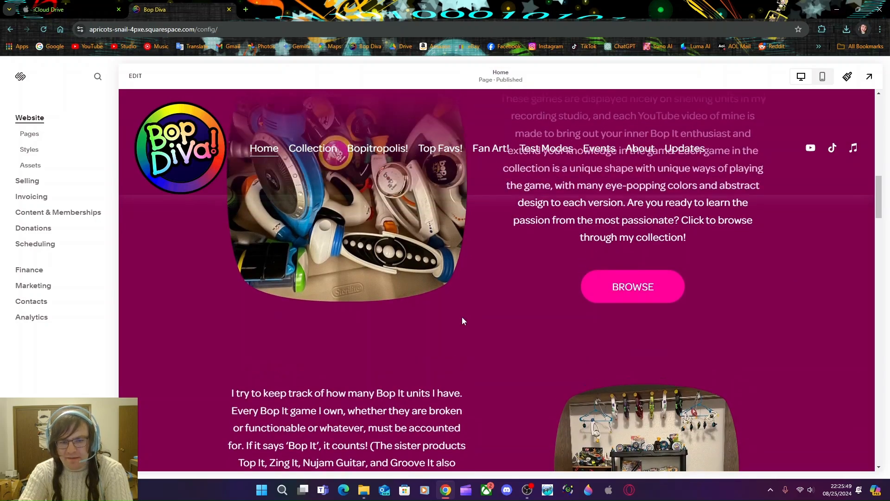
scroll(462, 320, "up", 3)
scroll(464, 320, "up", 2)
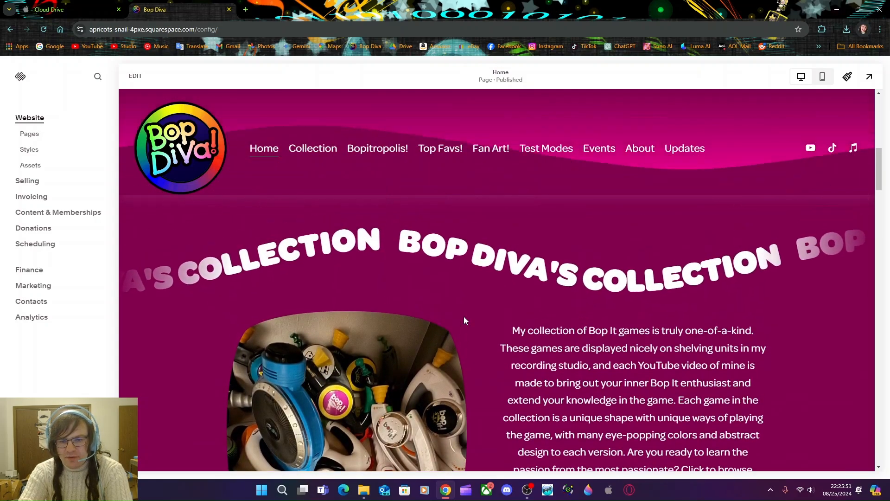
scroll(464, 317, "up", 8)
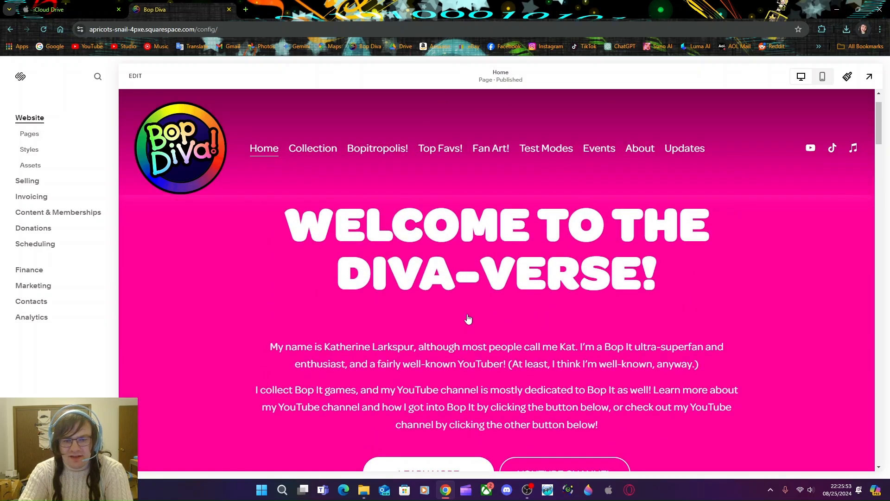
scroll(468, 319, "up", 1)
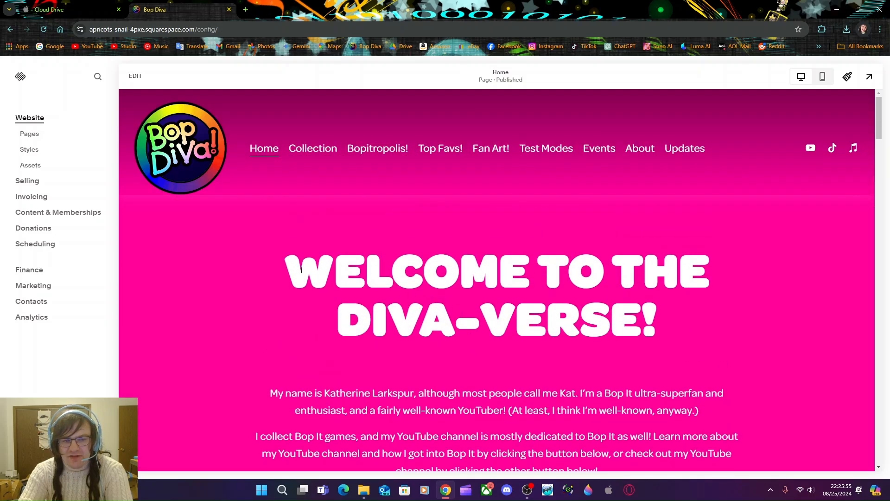
- Open the Home page for editing and look through its sections from the welcome heading to the site footer
left_click(136, 77)
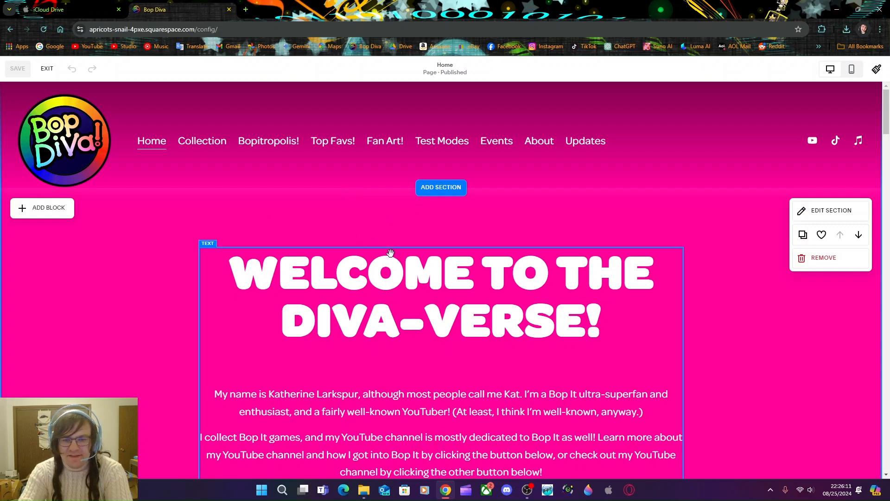
scroll(413, 302, "down", 4)
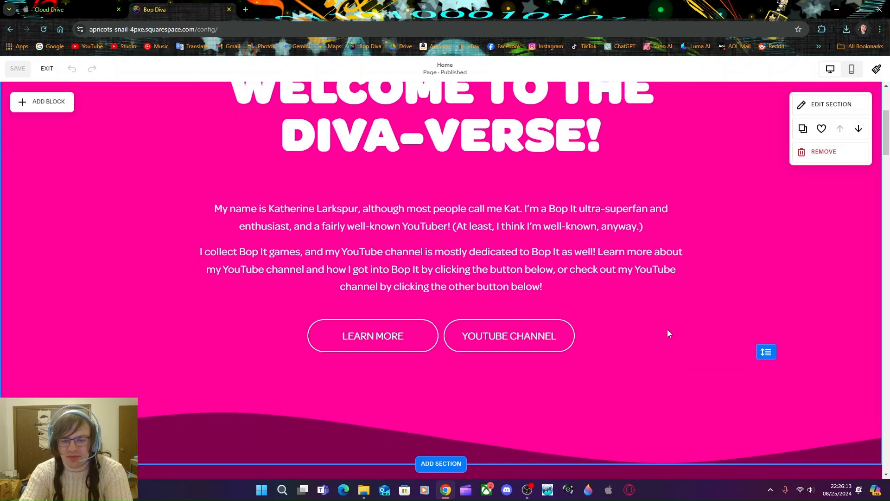
scroll(646, 336, "down", 1)
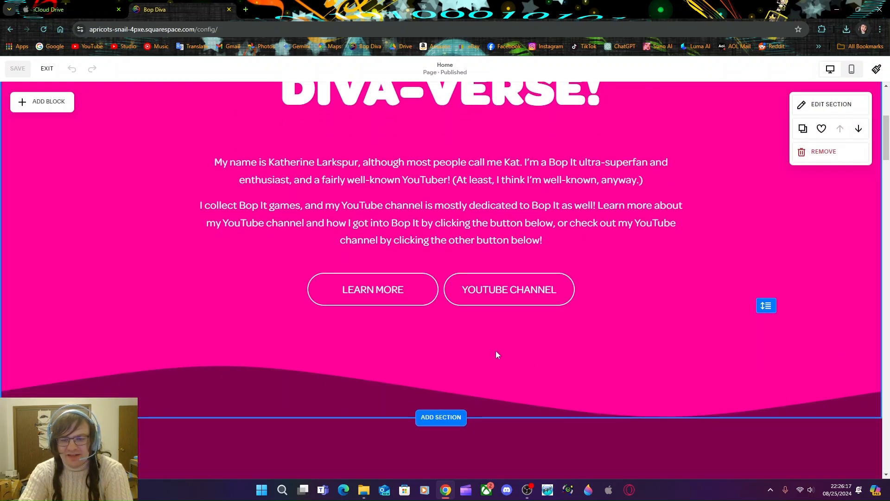
scroll(496, 355, "down", 5)
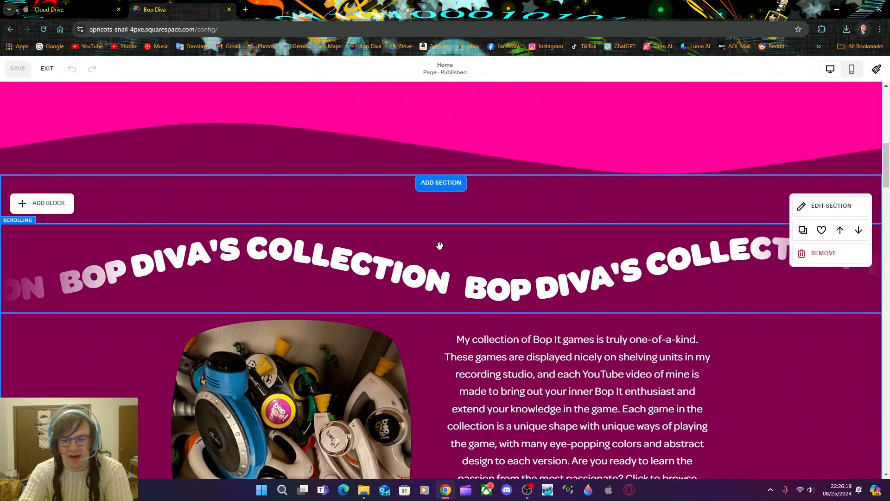
scroll(439, 246, "down", 1)
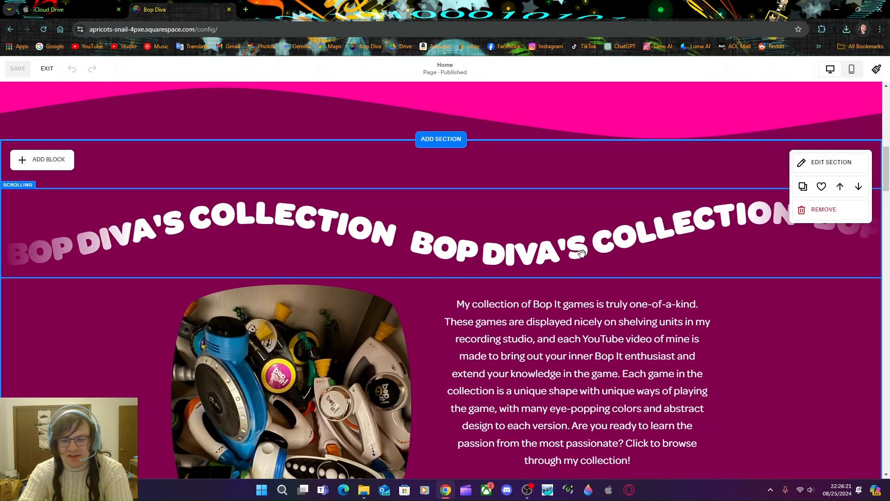
scroll(461, 216, "down", 5)
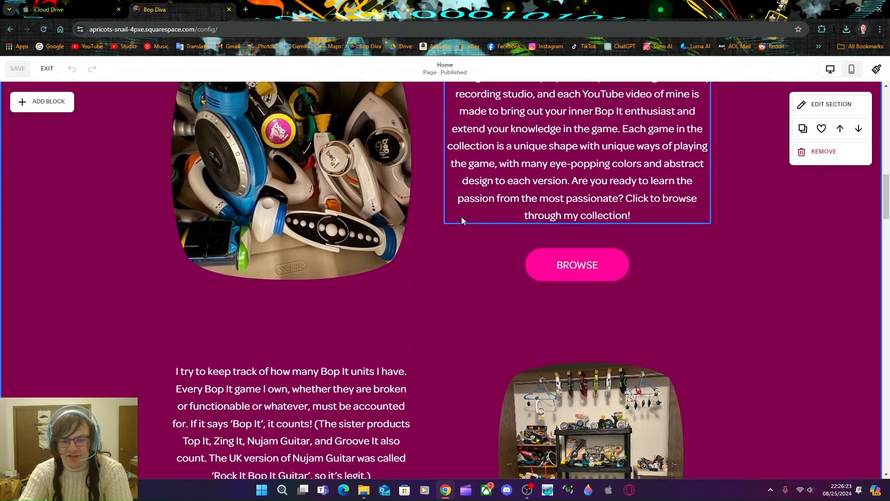
scroll(461, 216, "down", 14)
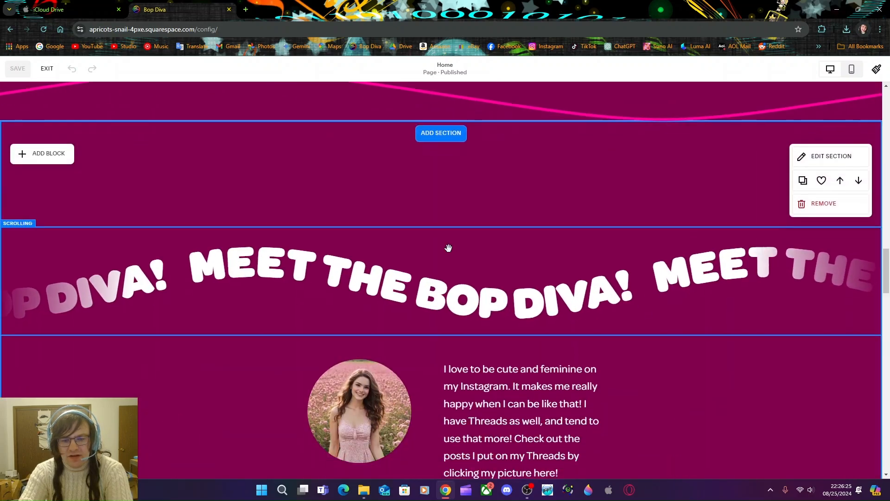
scroll(449, 247, "down", 1)
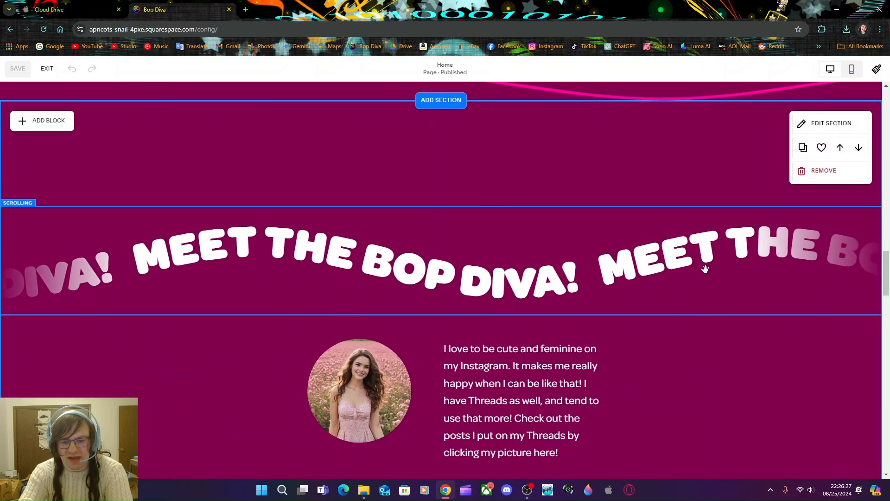
scroll(492, 217, "down", 3)
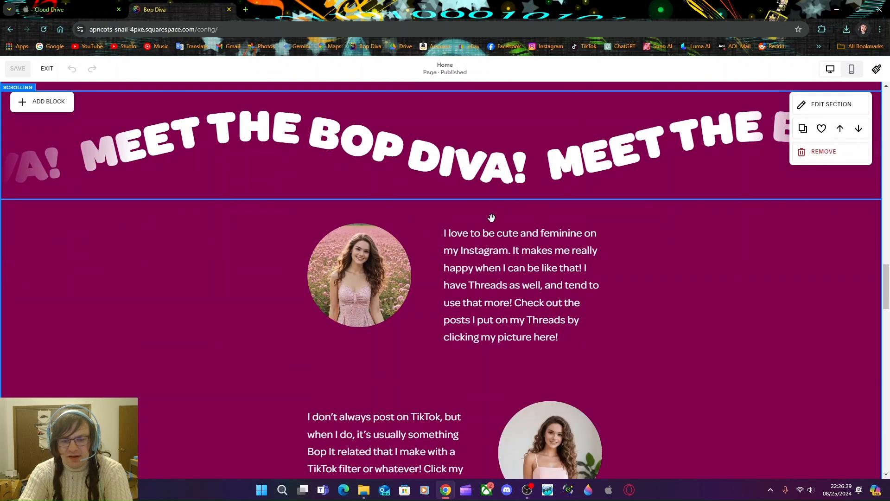
scroll(491, 218, "down", 17)
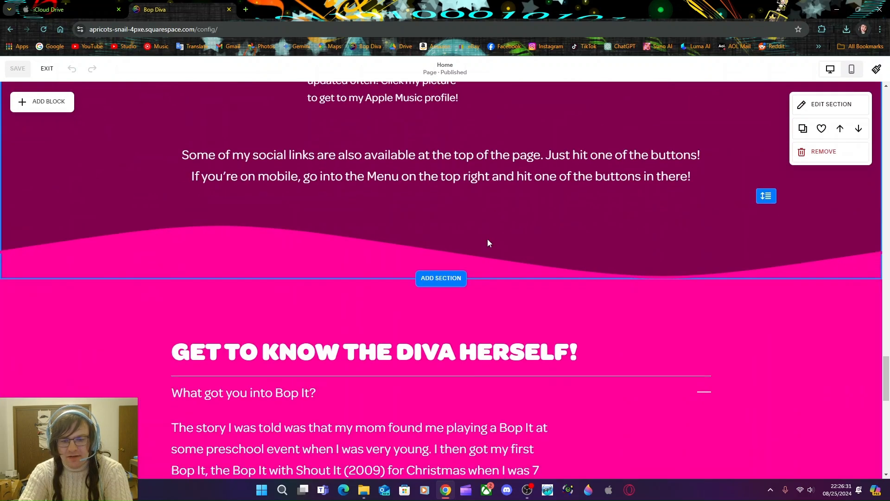
scroll(488, 243, "down", 12)
scroll(454, 229, "up", 1)
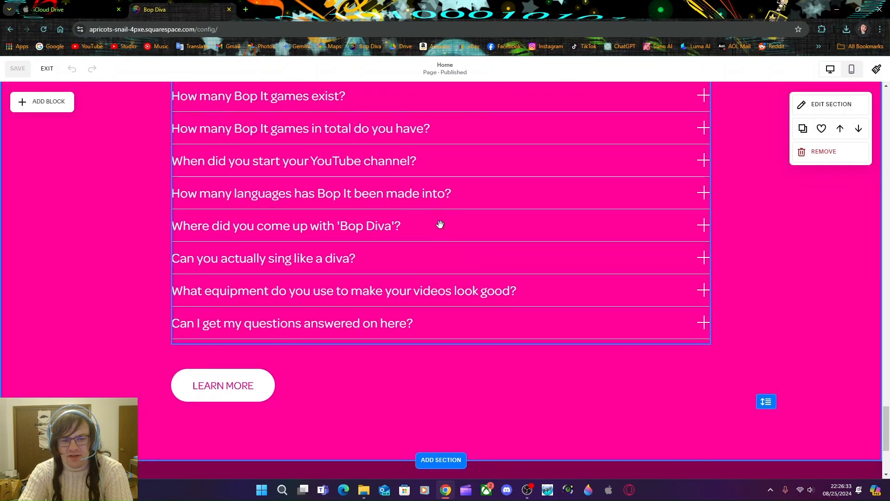
scroll(424, 240, "up", 6)
scroll(424, 240, "down", 10)
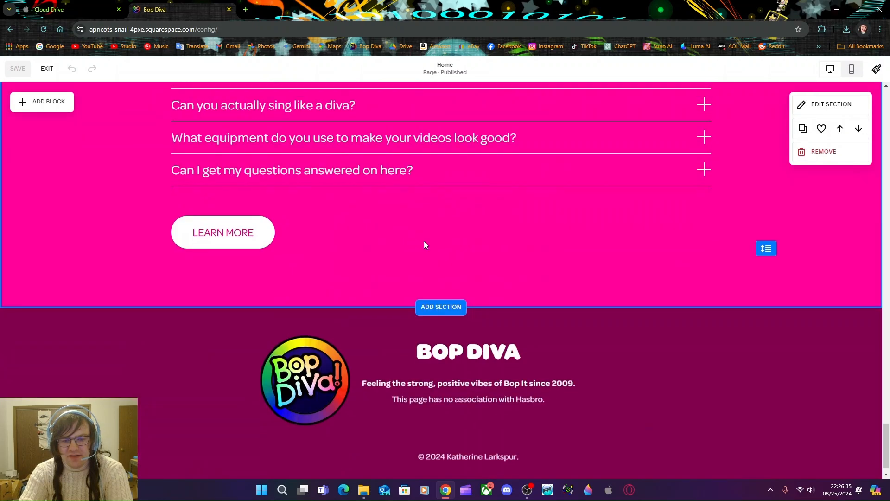
scroll(424, 245, "down", 1)
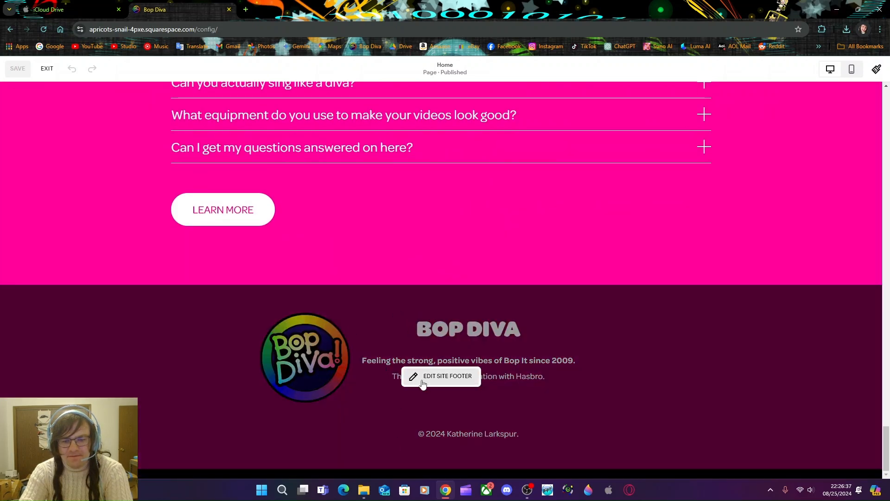
- Look through the Home page's sections once more, from the site header down to the site footer
left_click_drag(886, 431, 887, 102)
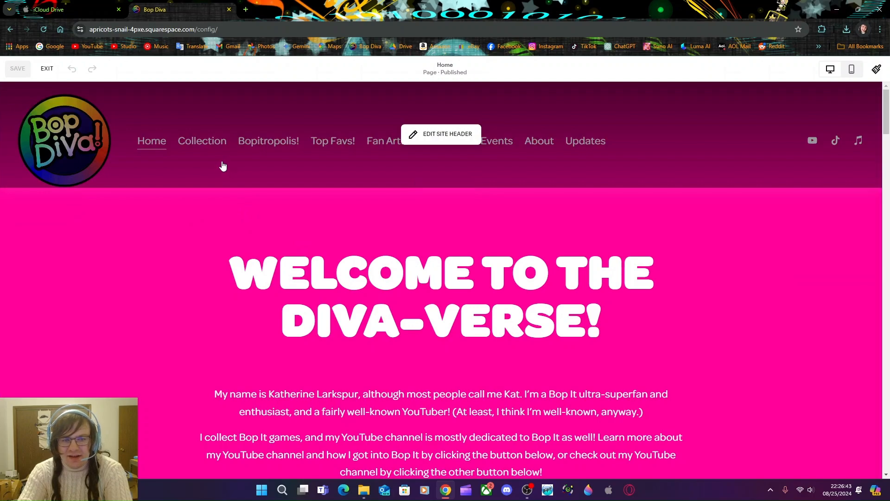
scroll(364, 264, "down", 9)
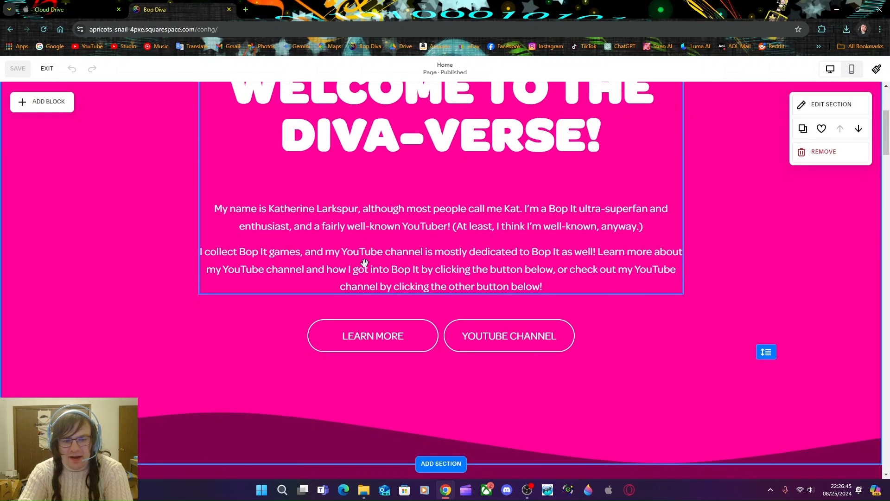
scroll(367, 267, "down", 15)
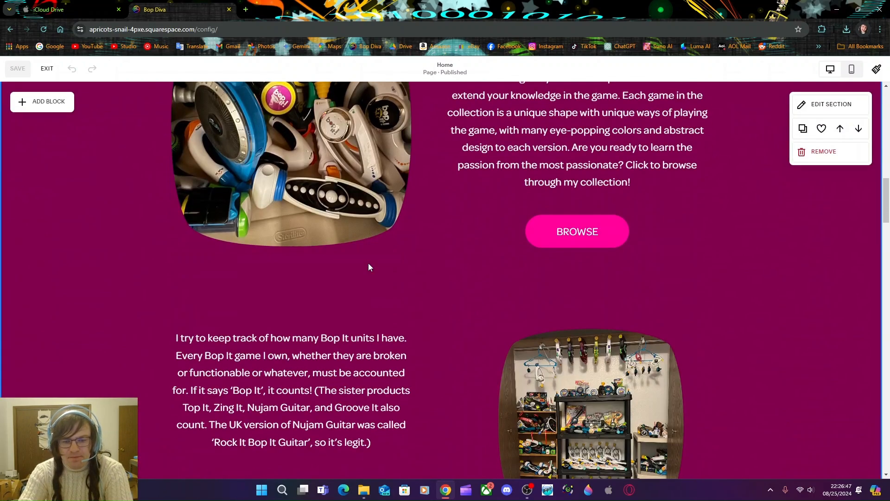
scroll(368, 263, "down", 15)
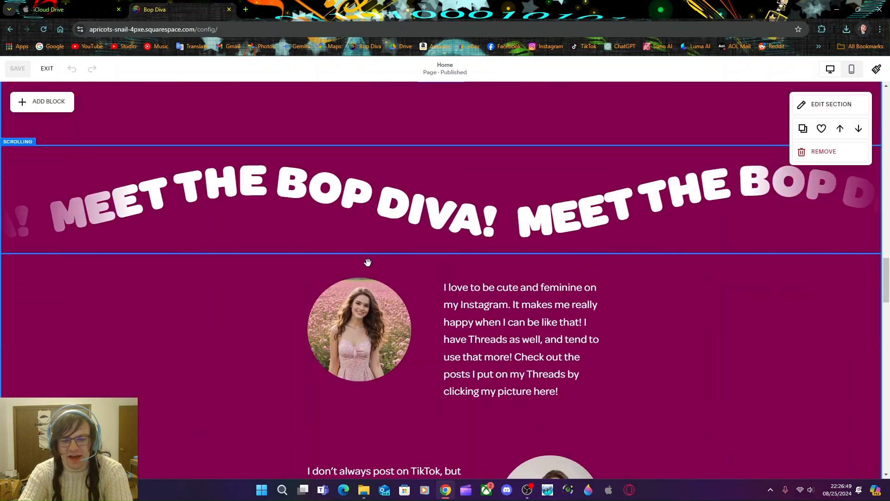
scroll(369, 264, "down", 15)
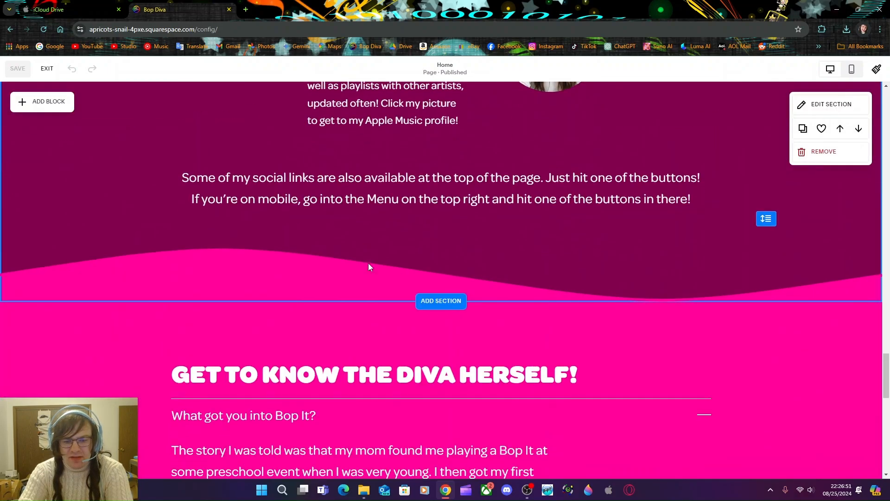
scroll(368, 263, "down", 6)
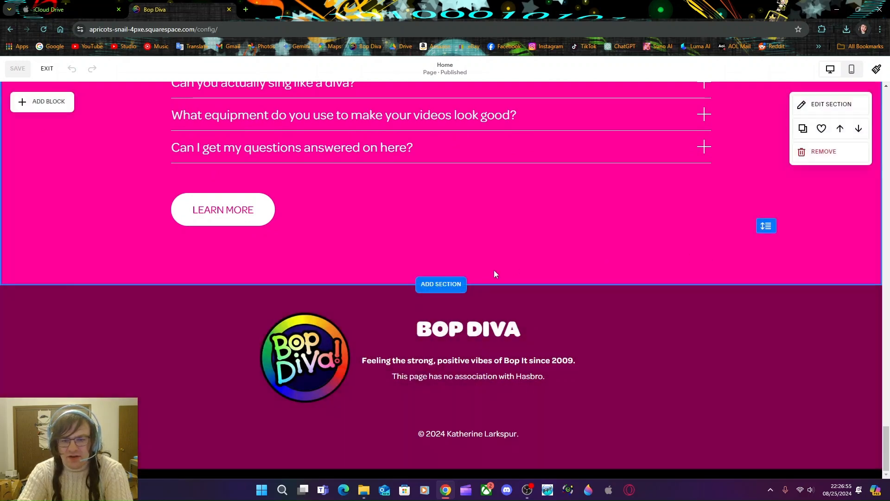
- Start adding a section between the FAQ section and the site footer, and browse the Intro section templates
left_click(443, 284)
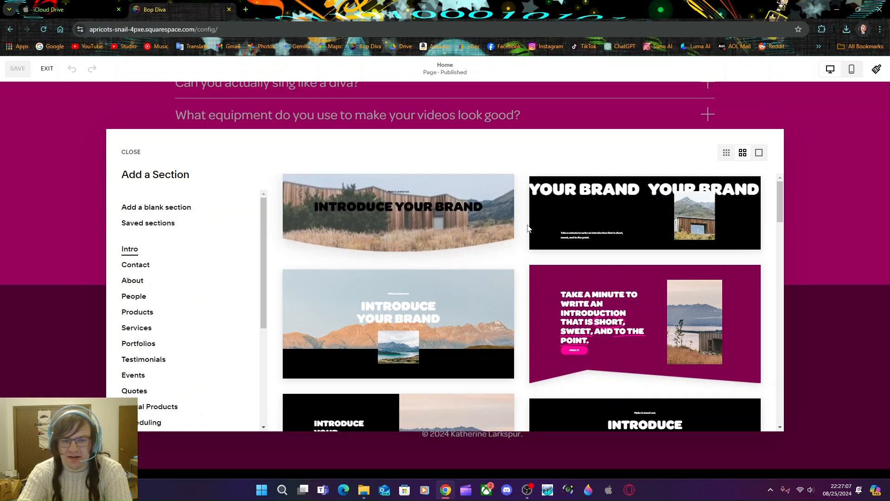
scroll(528, 227, "down", 3)
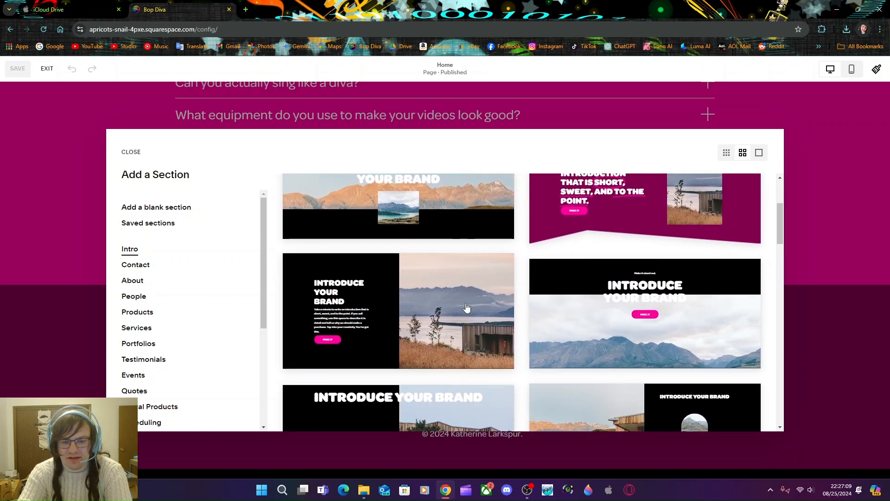
scroll(467, 307, "down", 8)
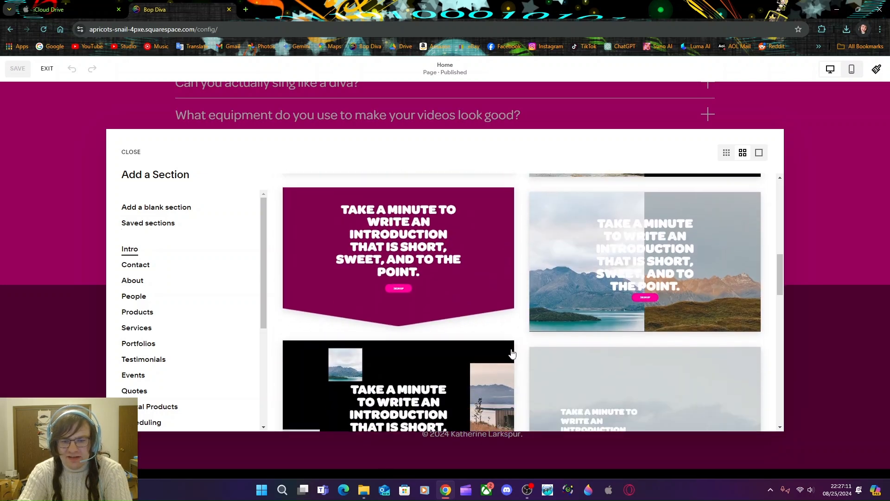
scroll(512, 354, "down", 7)
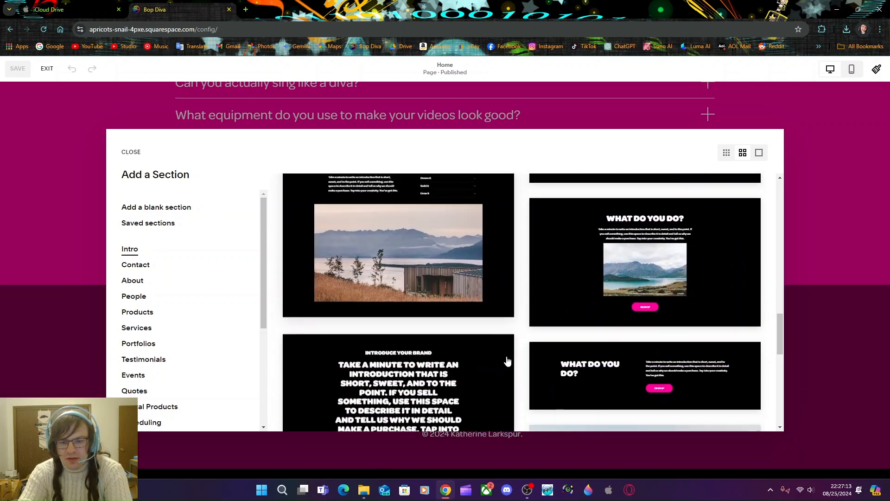
scroll(520, 360, "down", 10)
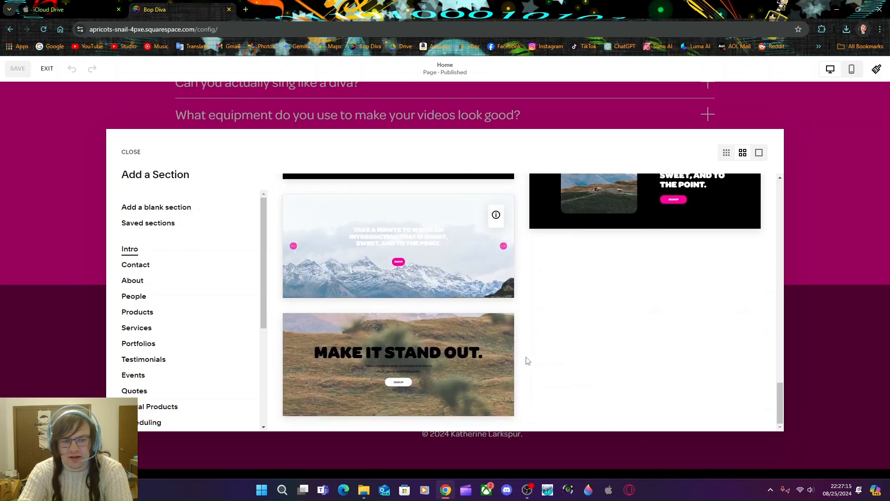
- View the Contact and People section templates briefly, and examine the About templates, including the FAQ layouts
left_click(139, 269)
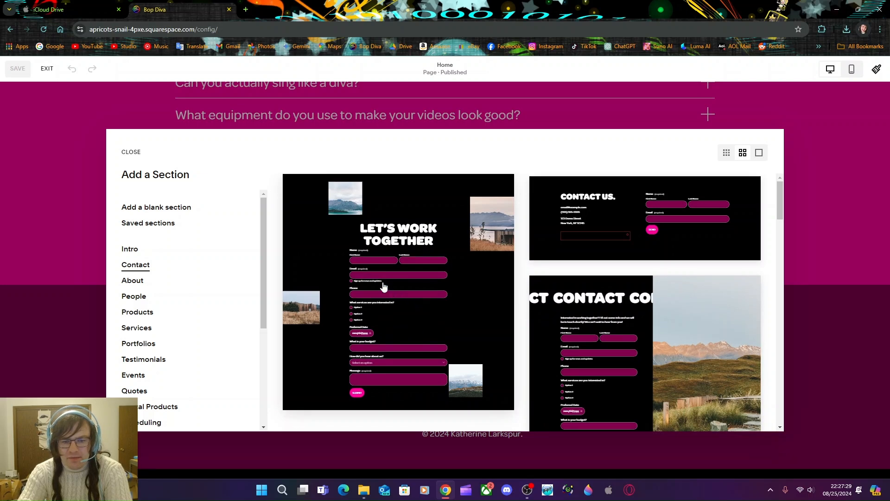
left_click(136, 299)
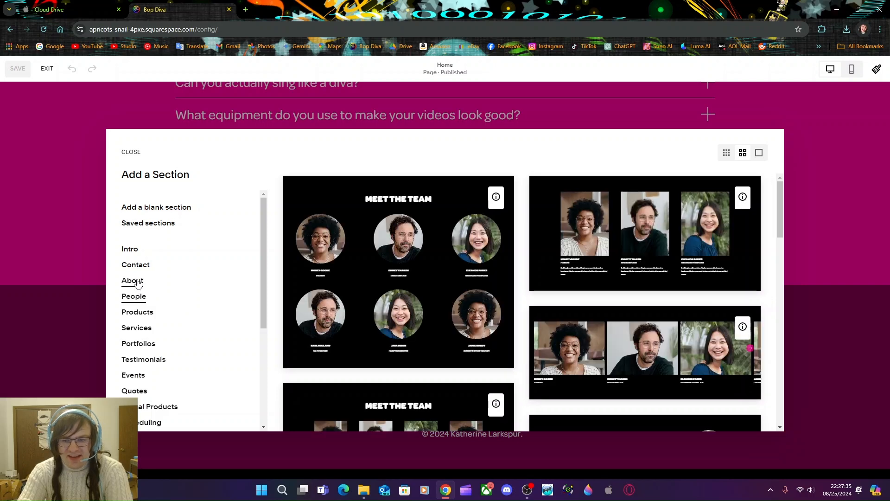
left_click(135, 280)
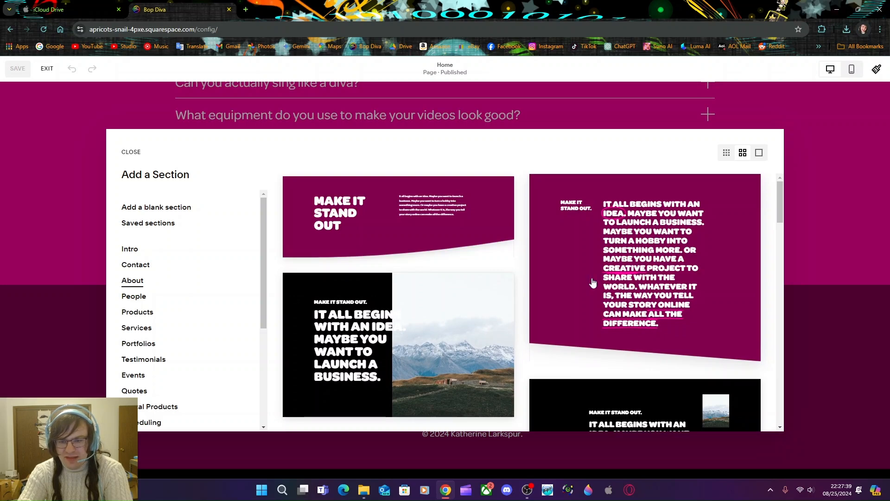
scroll(590, 293, "down", 10)
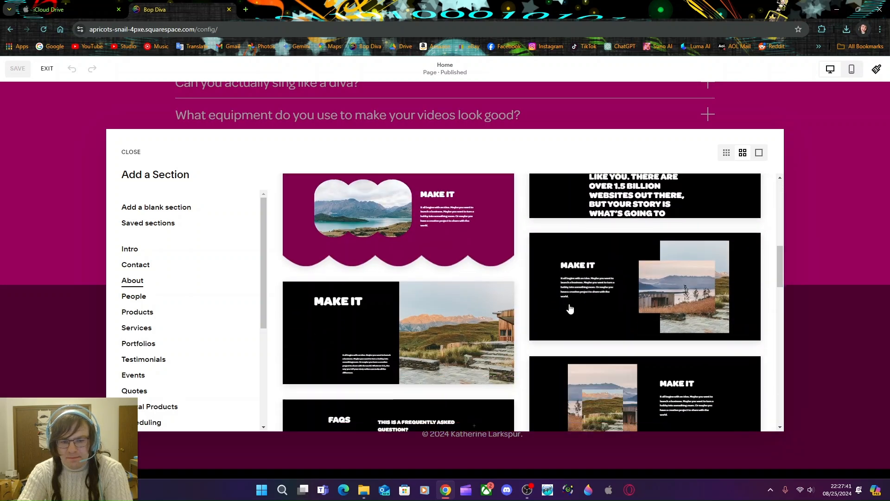
scroll(479, 323, "down", 5)
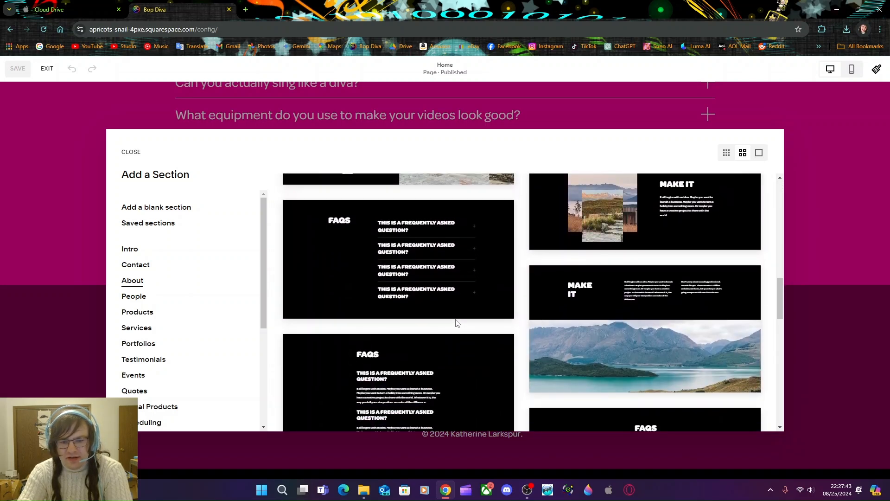
scroll(465, 329, "down", 6)
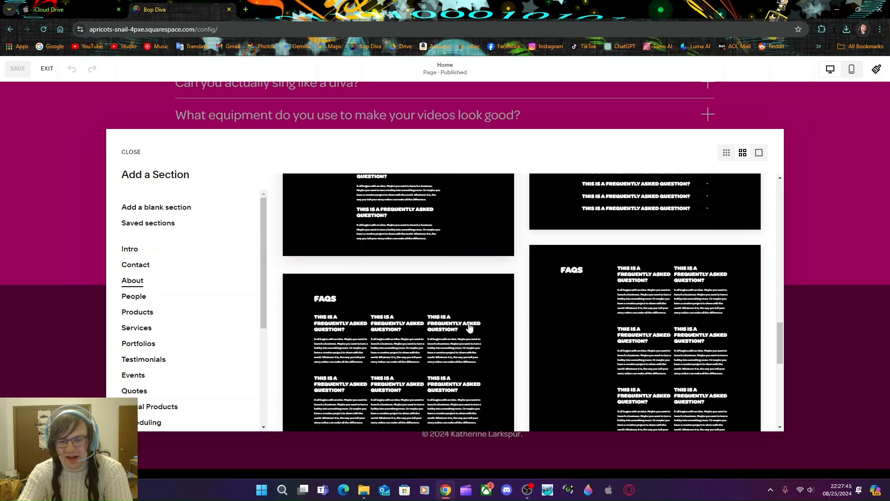
scroll(469, 322, "down", 3)
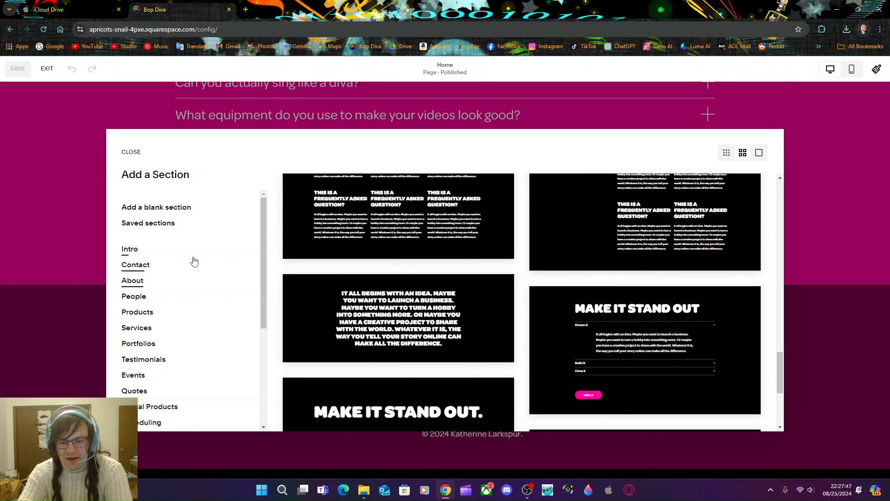
- Examine the People section templates, including the team member layouts
left_click(145, 266)
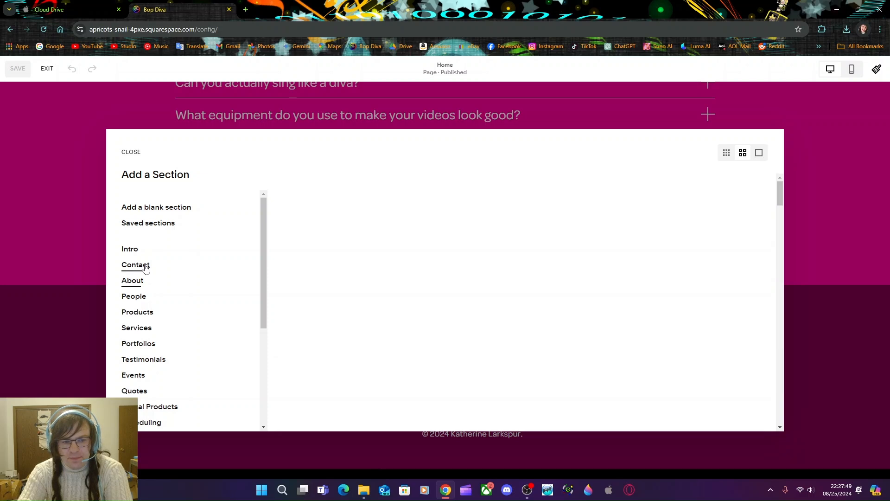
left_click(147, 293)
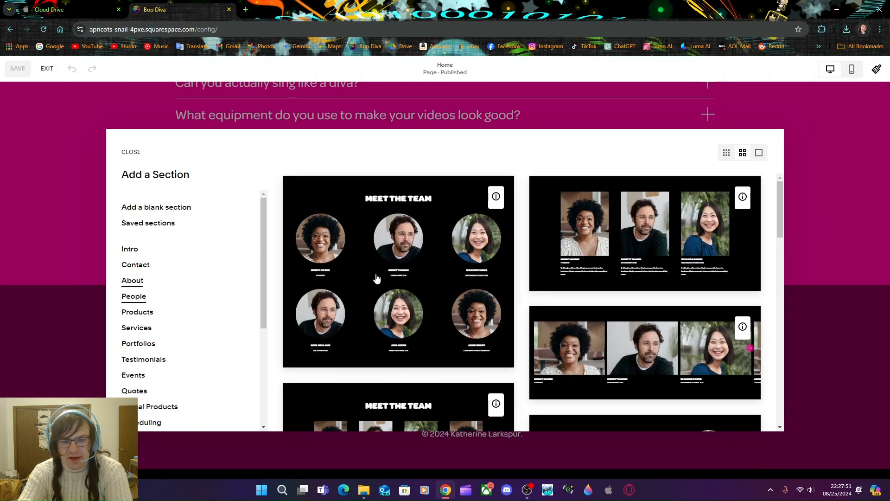
scroll(595, 257, "down", 4)
scroll(595, 257, "down", 5)
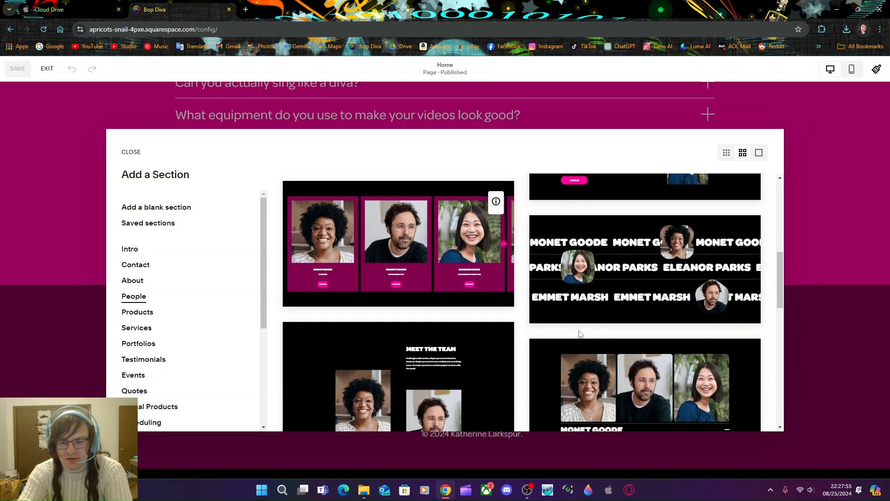
scroll(541, 318, "down", 5)
scroll(527, 321, "down", 2)
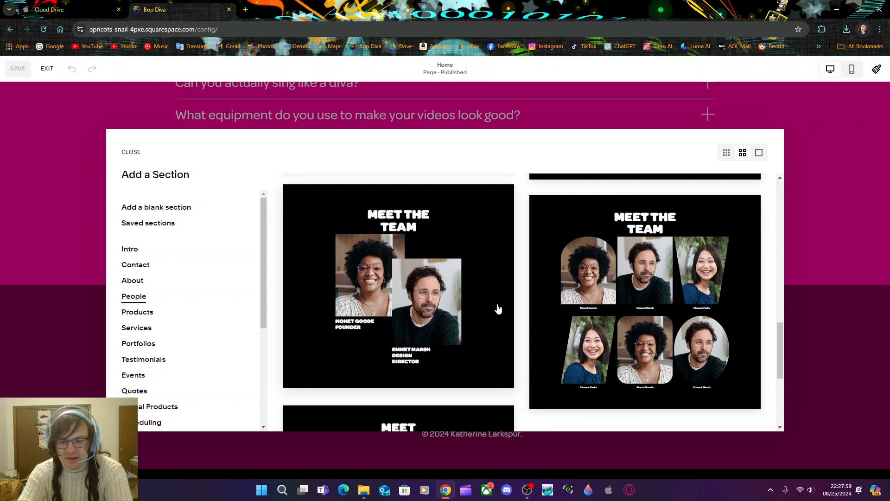
scroll(519, 309, "down", 4)
scroll(516, 338, "up", 15)
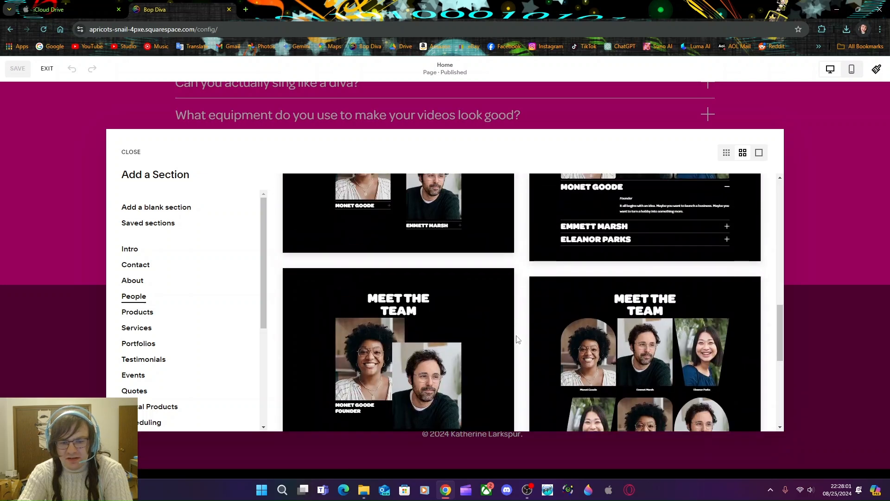
- View the section templates for Products, Services, Portfolios, Testimonials and Events in turn
left_click(147, 312)
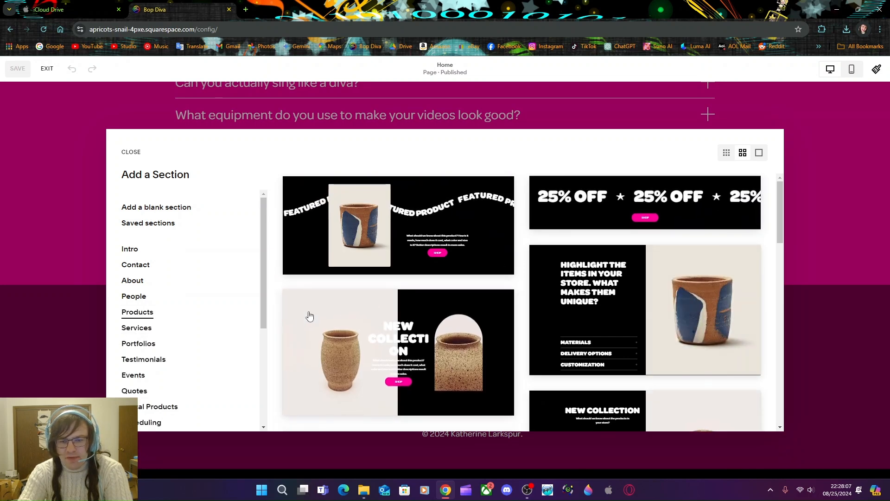
left_click(142, 332)
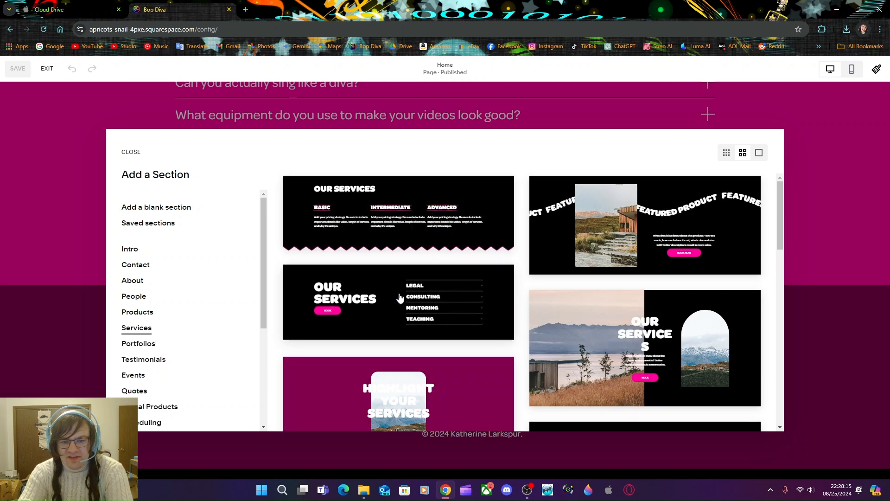
left_click(142, 345)
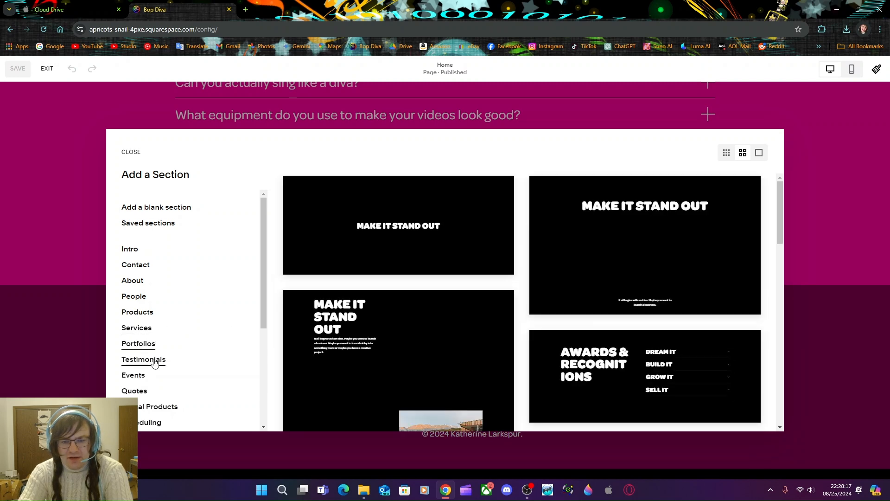
left_click(155, 364)
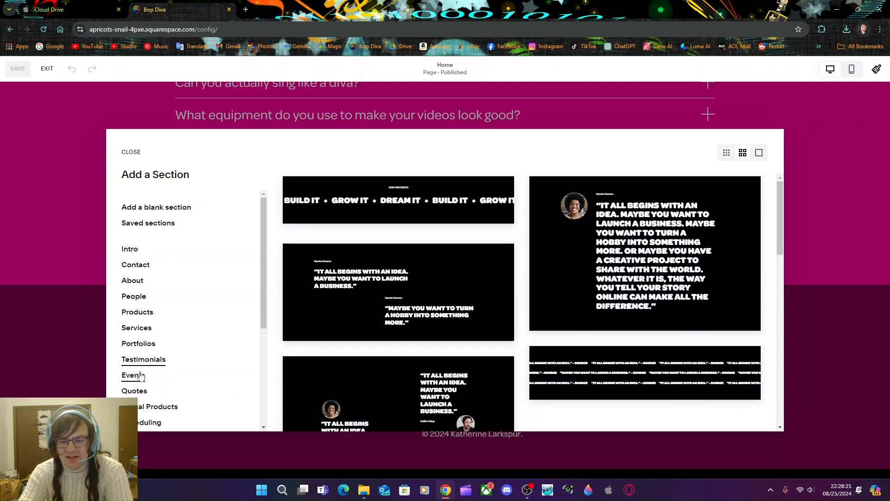
left_click(141, 375)
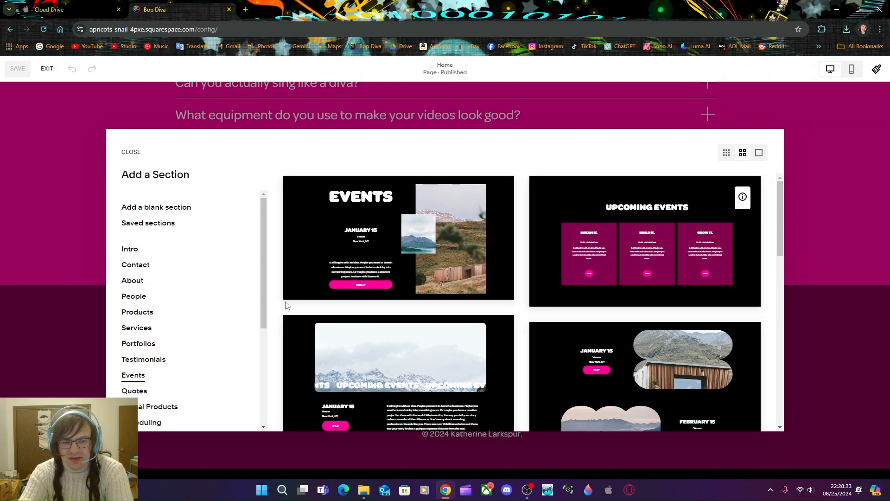
- View the section templates for Quotes, Digital Products, Scheduling and Donations, and look over the remaining template categories
scroll(132, 324, "down", 2)
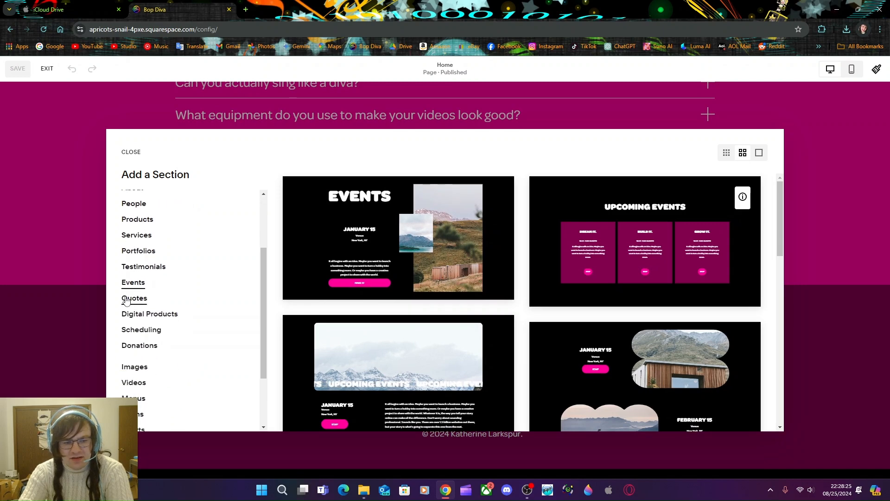
left_click(128, 299)
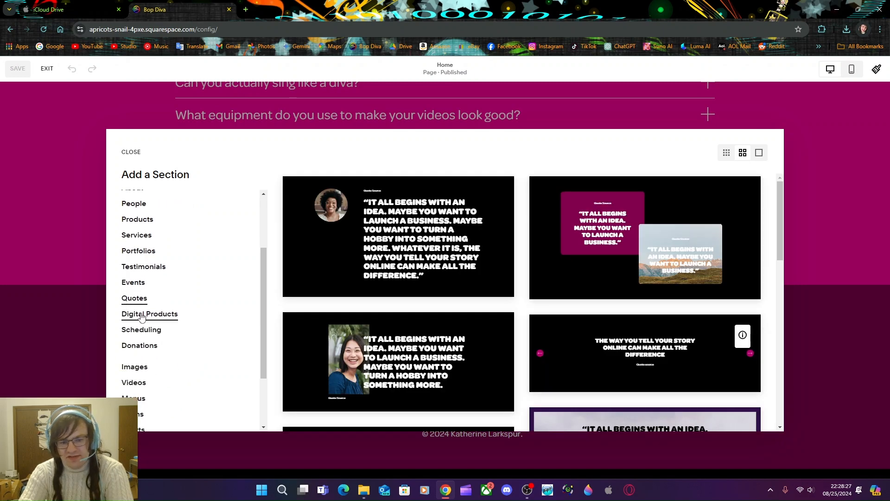
left_click(142, 315)
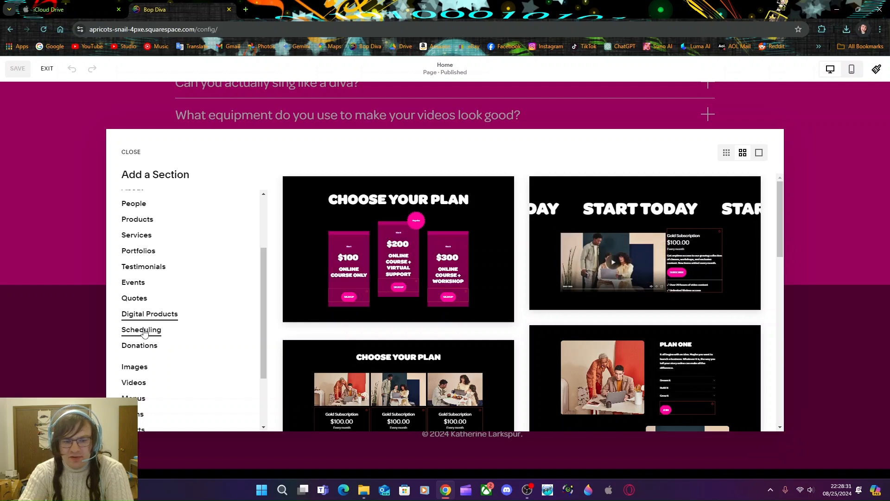
left_click(144, 330)
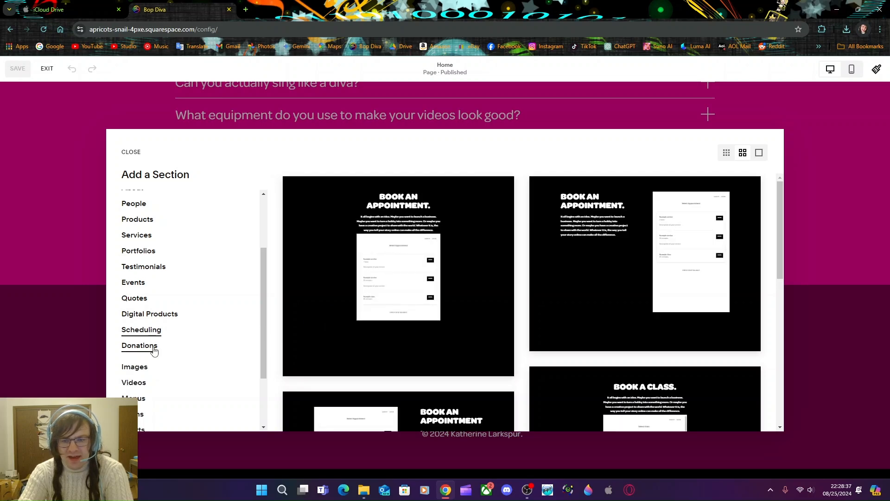
left_click(139, 345)
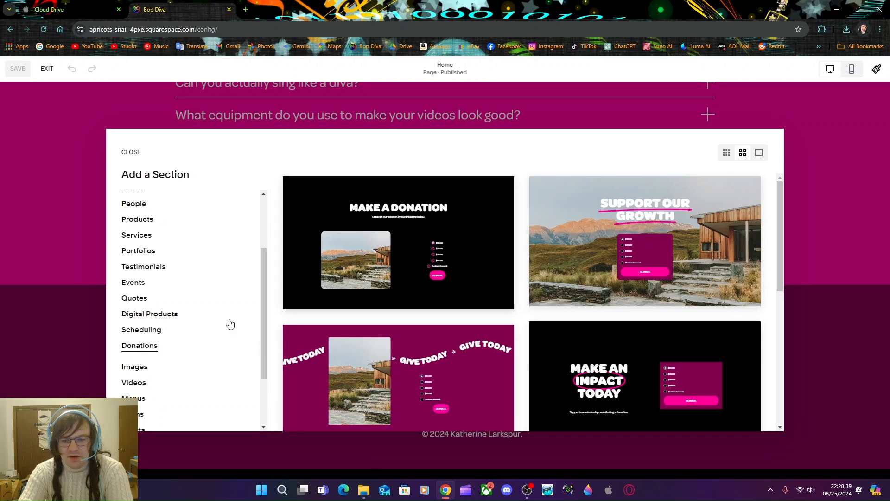
scroll(334, 303, "down", 2)
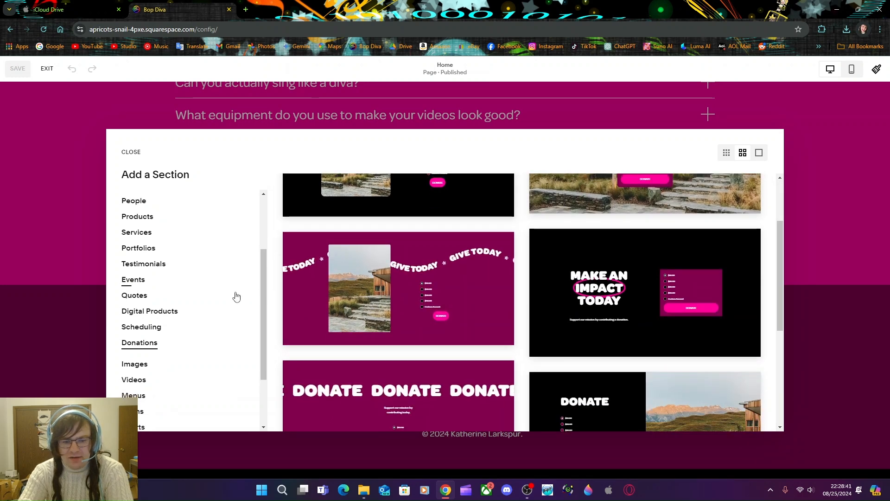
scroll(235, 297, "down", 1)
scroll(235, 297, "down", 1)
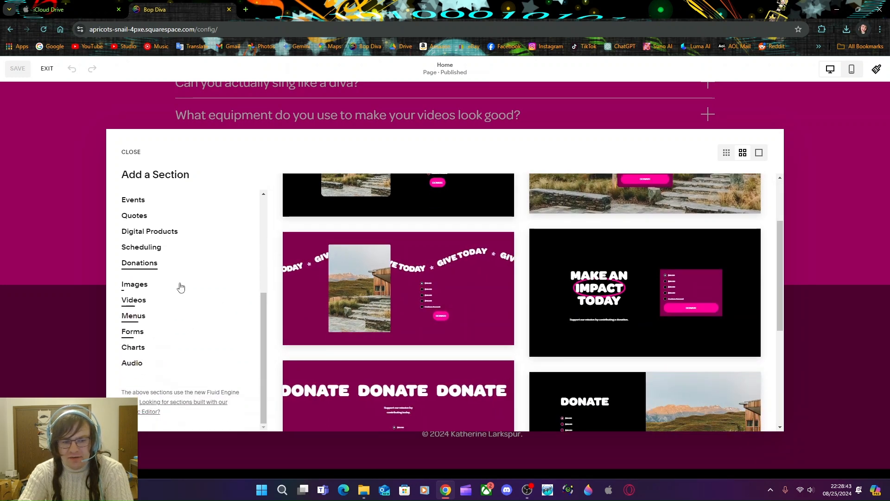
- Add a blank section at the end of the Home page, just above the footer, and make it one grid row taller
scroll(163, 280, "up", 5)
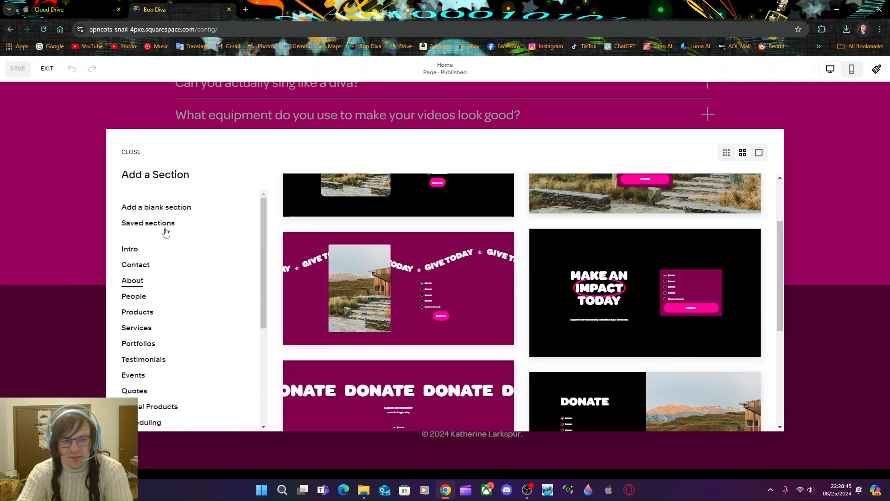
left_click(172, 212)
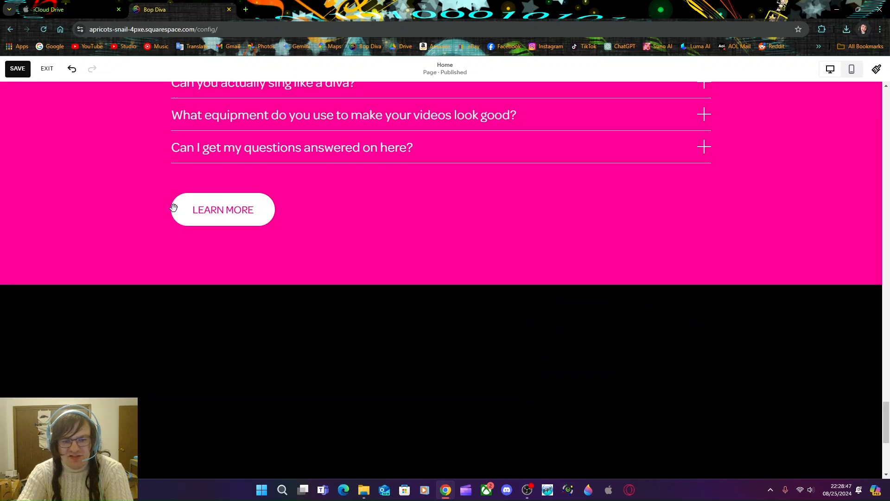
mouse_move(188, 243)
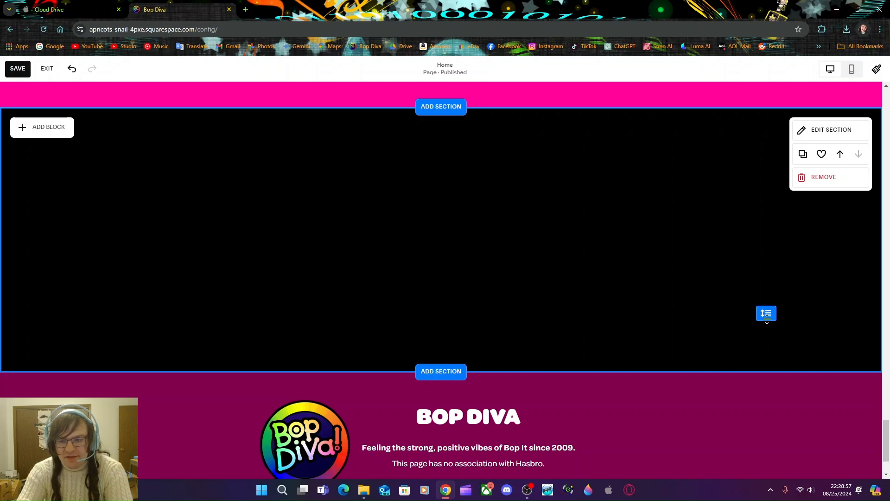
left_click_drag(766, 314, 766, 313)
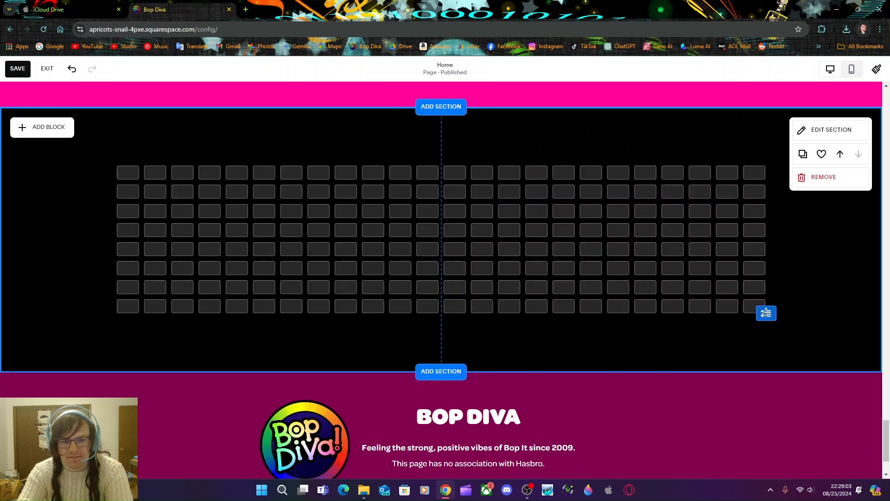
left_click_drag(767, 313, 742, 318)
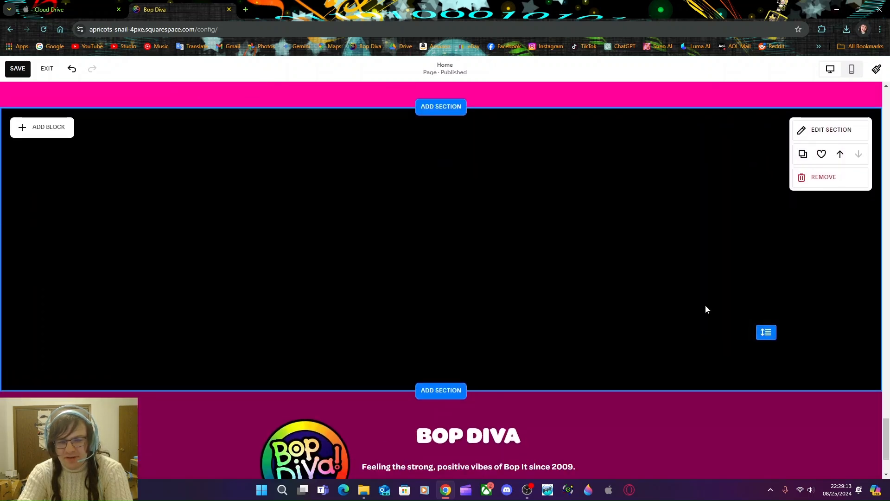
- View the block types available for the blank section and compare them with the FAQ accordion above it
left_click(45, 131)
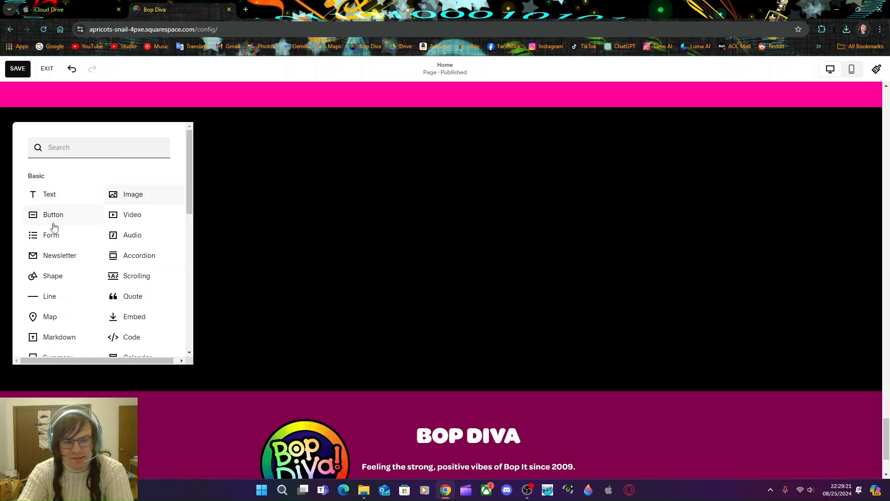
scroll(548, 252, "up", 9)
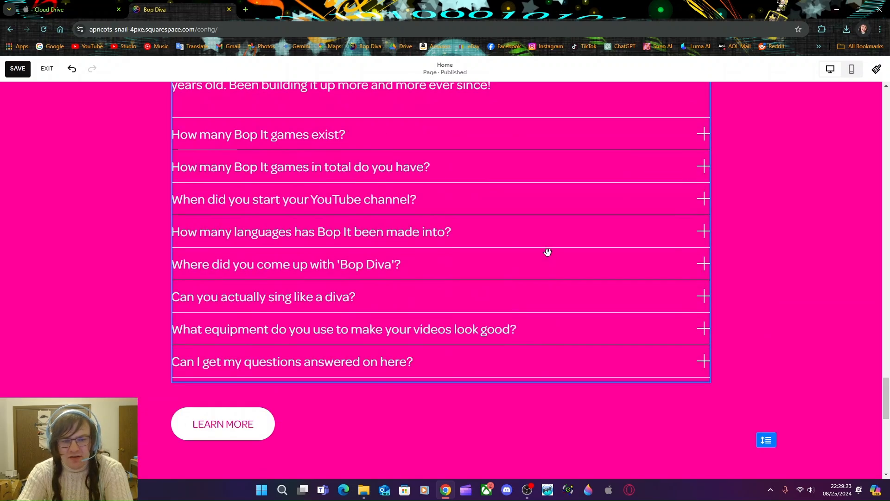
scroll(547, 252, "down", 2)
scroll(229, 364, "down", 7)
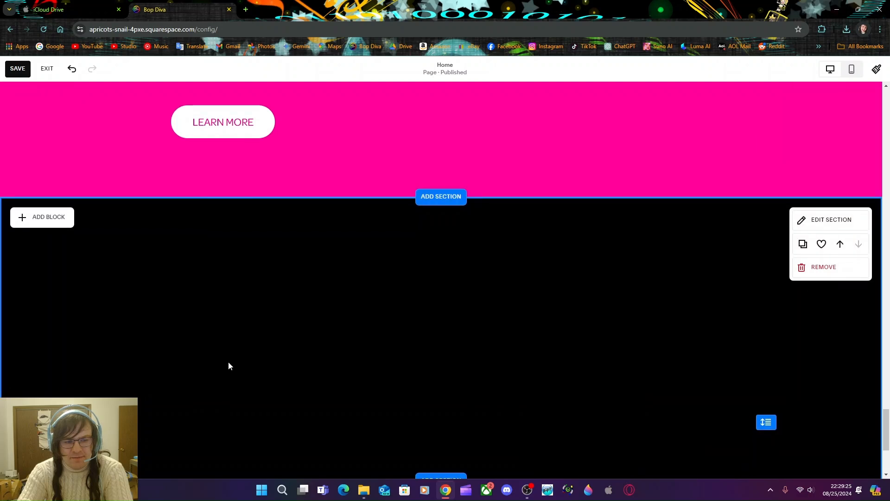
- Look up the Scrolling block type and view the "Meet the Bop Diva!" scrolling text on the page as its example
left_click(42, 126)
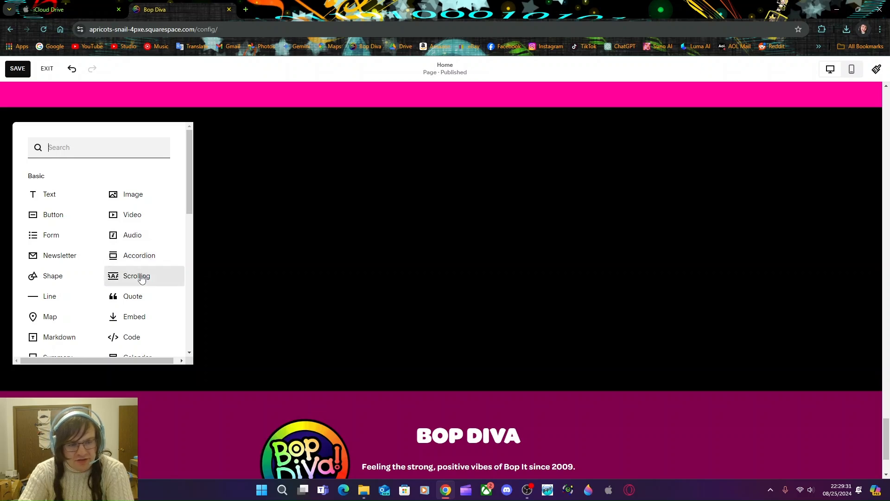
scroll(362, 254, "up", 15)
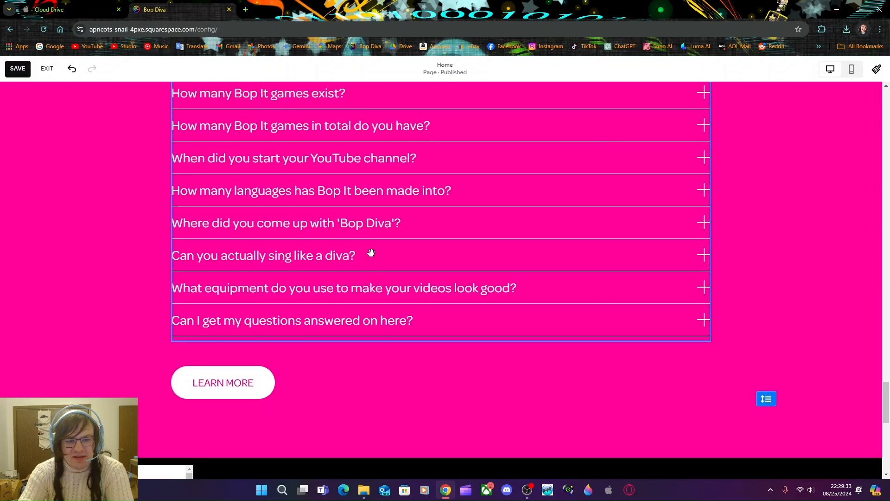
scroll(379, 252, "up", 15)
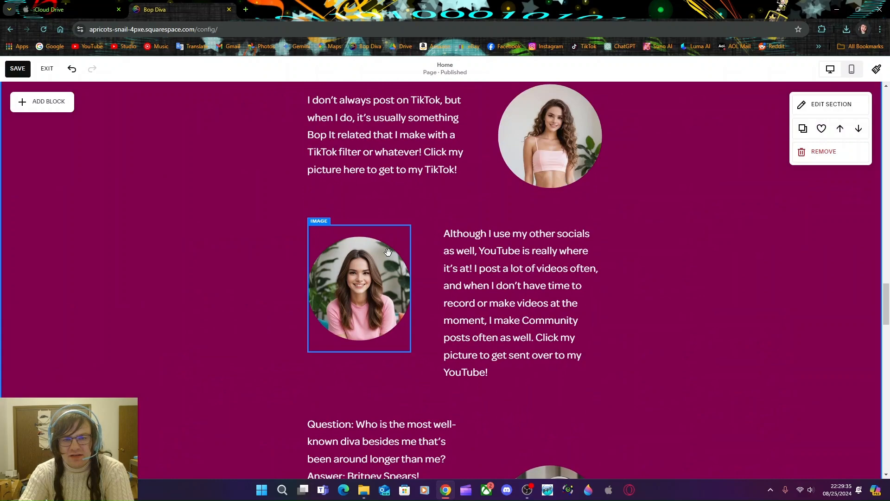
scroll(388, 252, "up", 3)
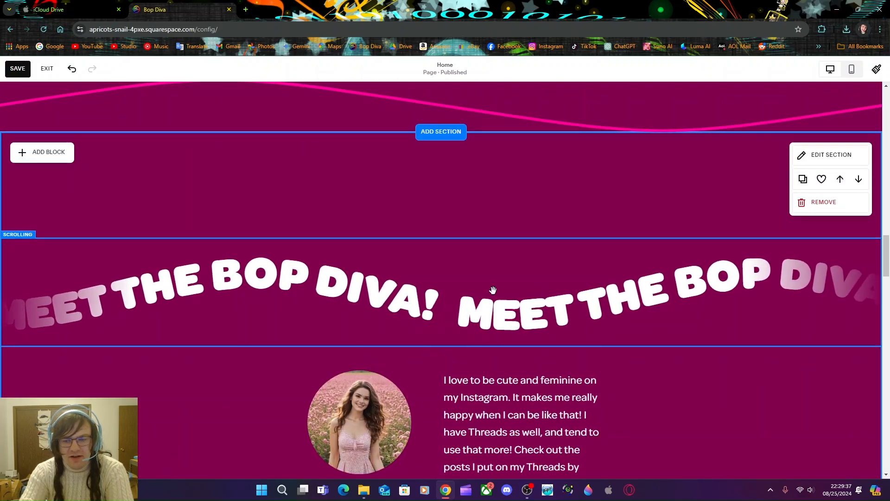
left_click(385, 280)
scroll(418, 292, "down", 10)
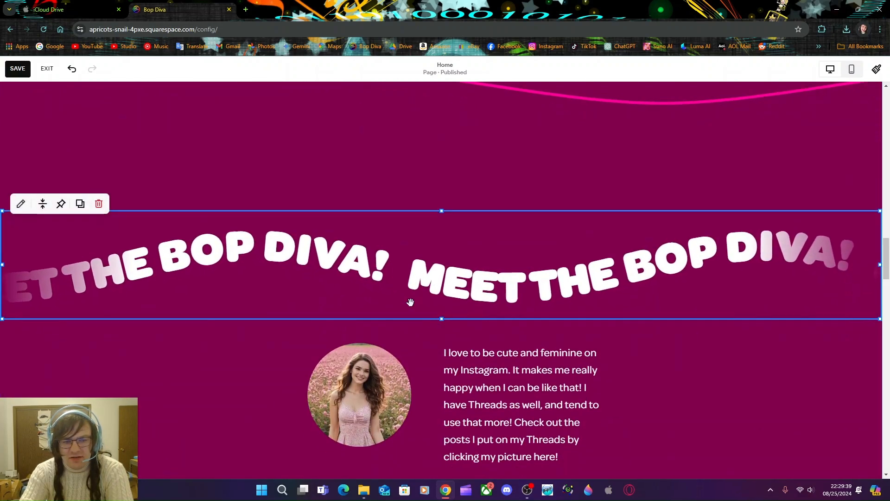
scroll(436, 306, "down", 15)
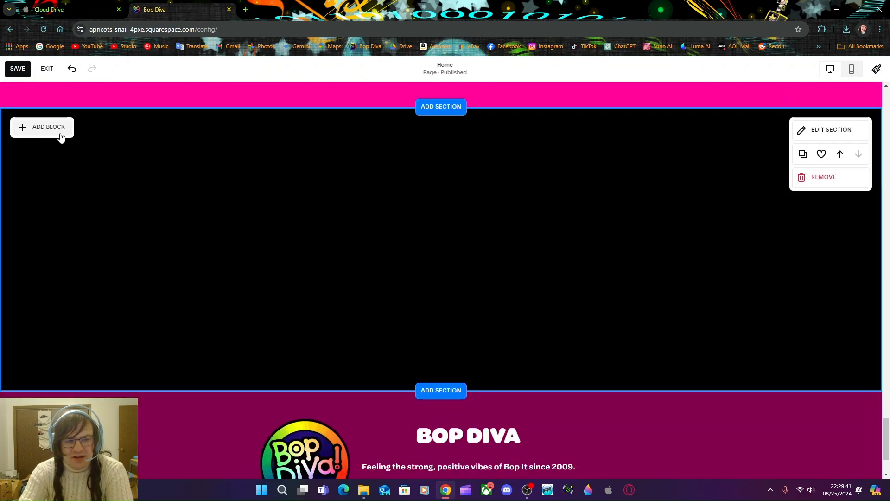
- Examine all block types for the blank section, including the Basic, Business, Integrations, Filters & Lists and Premium groups
left_click(51, 126)
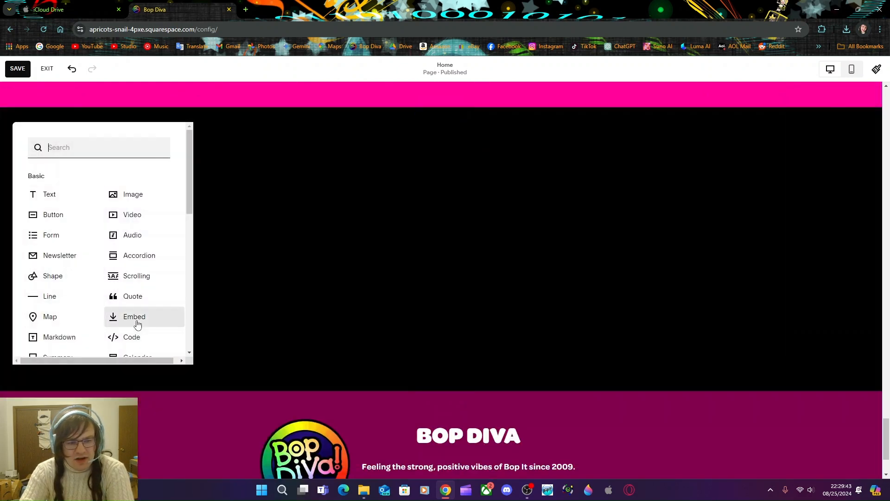
scroll(145, 343, "down", 1)
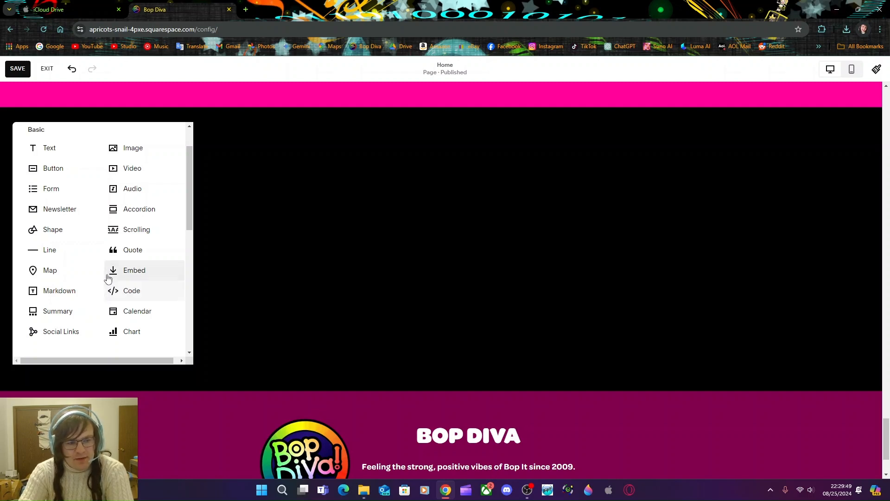
scroll(93, 269, "down", 2)
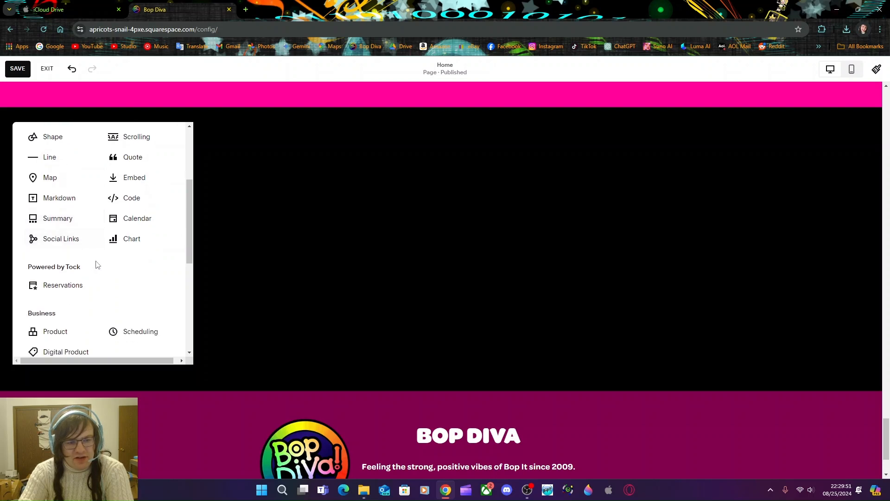
scroll(97, 265, "down", 4)
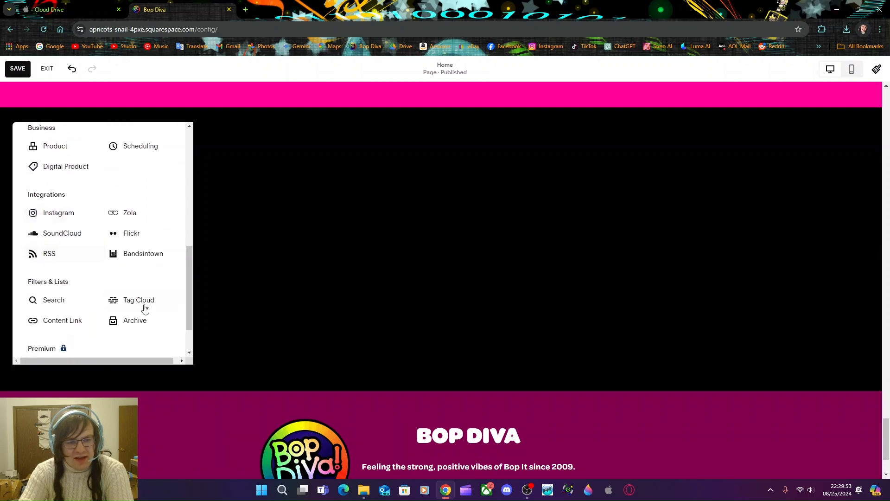
scroll(145, 308, "down", 1)
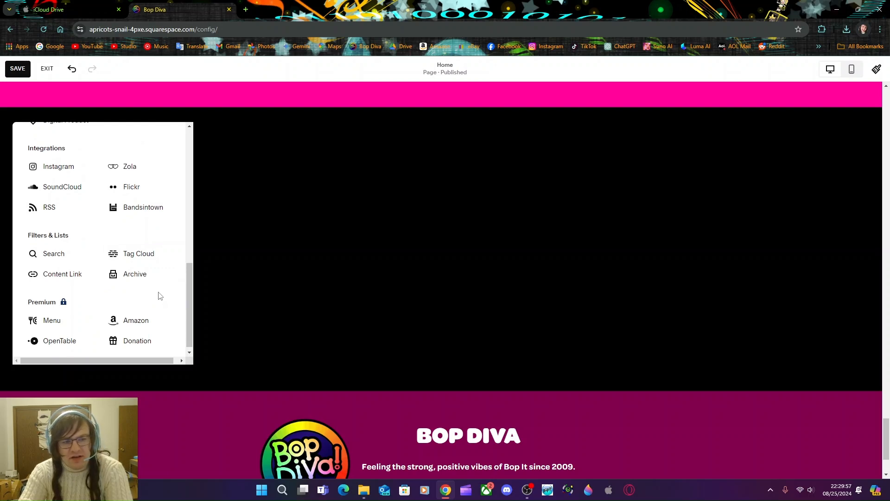
scroll(160, 296, "up", 6)
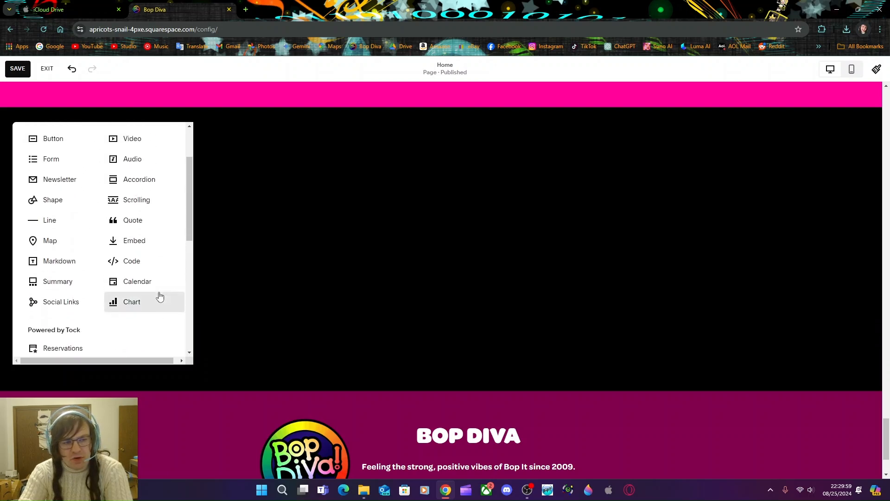
scroll(160, 296, "up", 1)
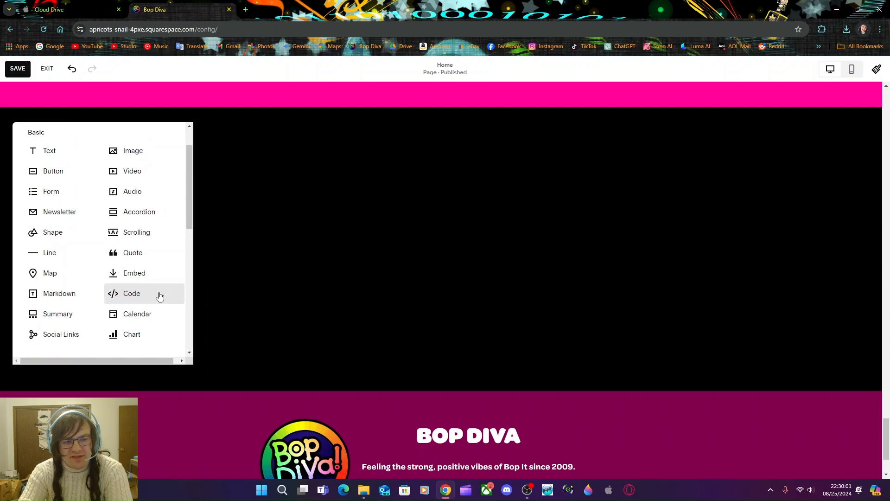
scroll(160, 295, "up", 2)
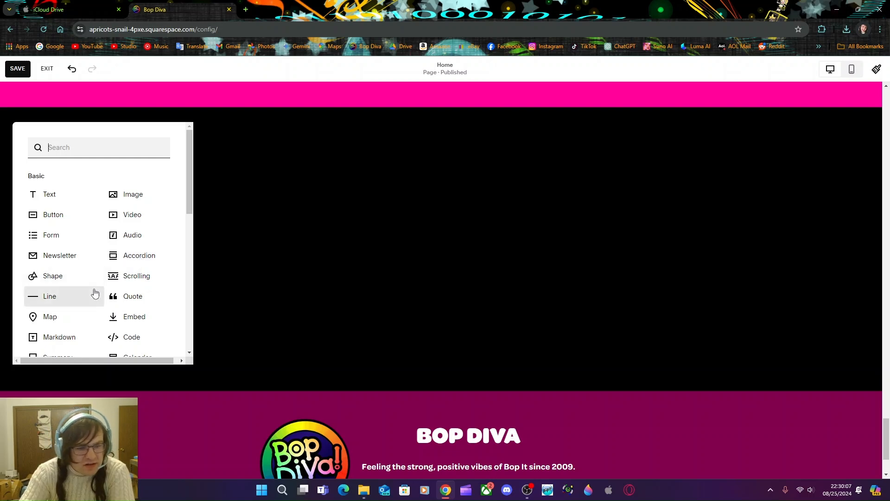
- Add an Accordion block to the blank section and compare it with the accordion under "Get to Know the Diva Herself!"
scroll(98, 291, "down", 1)
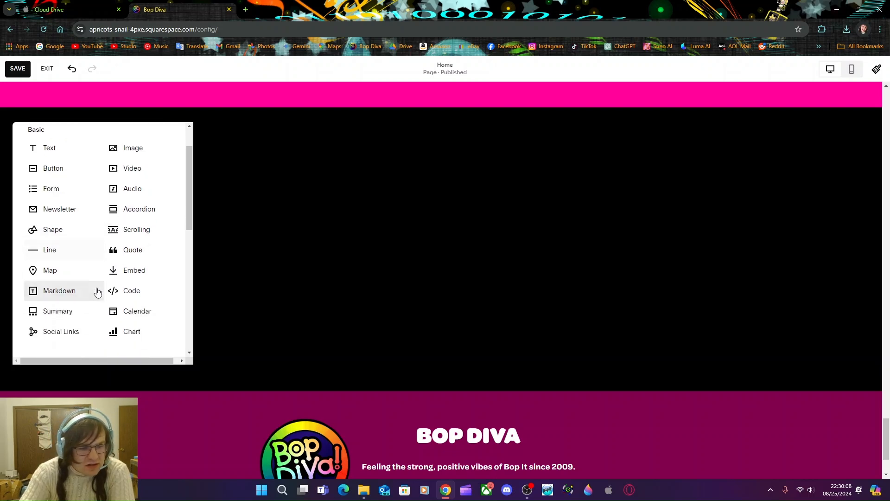
left_click(135, 211)
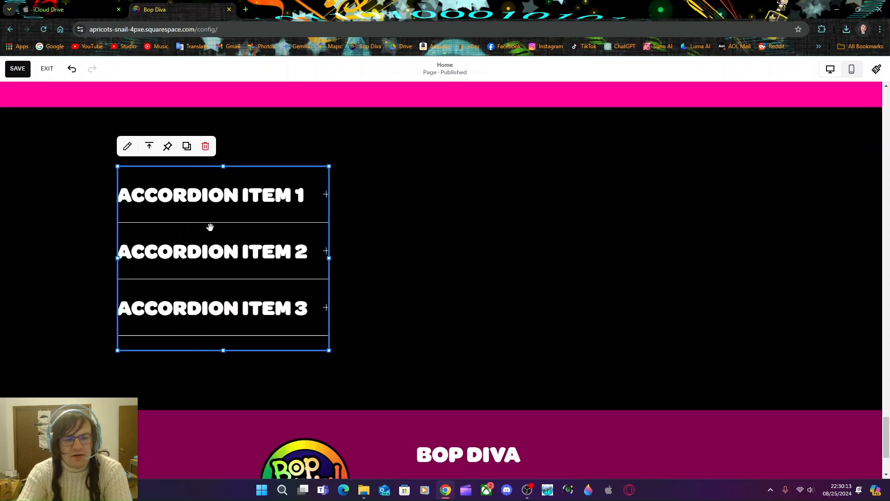
scroll(357, 298, "up", 9)
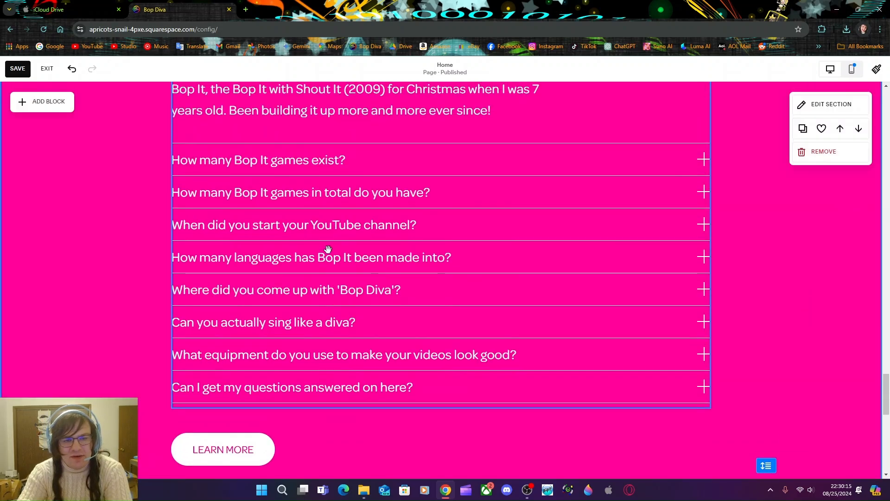
scroll(328, 249, "up", 5)
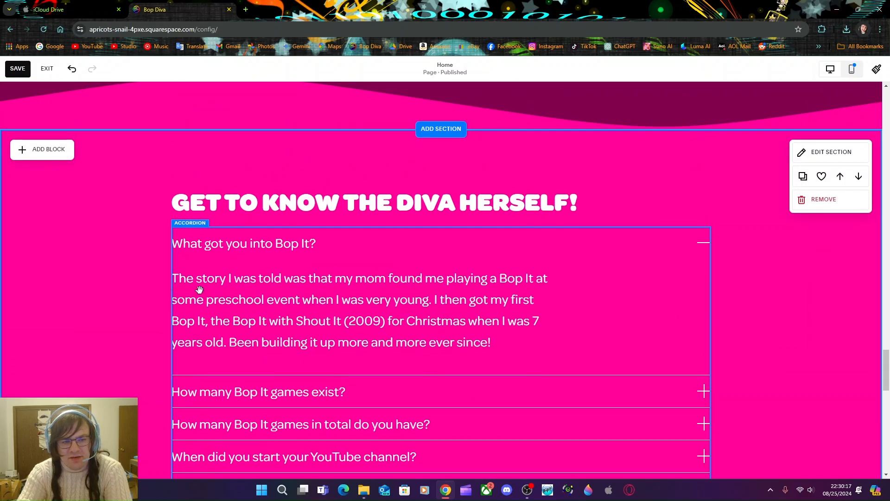
scroll(225, 343, "down", 12)
left_click(226, 342)
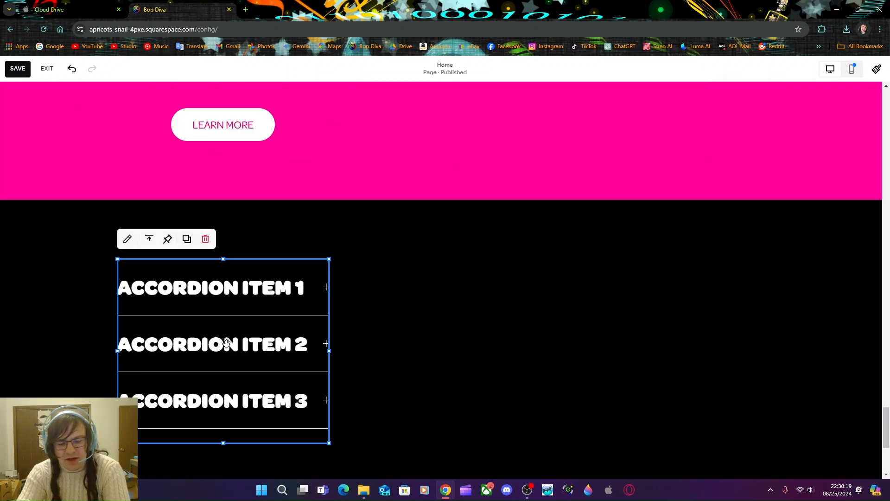
scroll(253, 300, "up", 10)
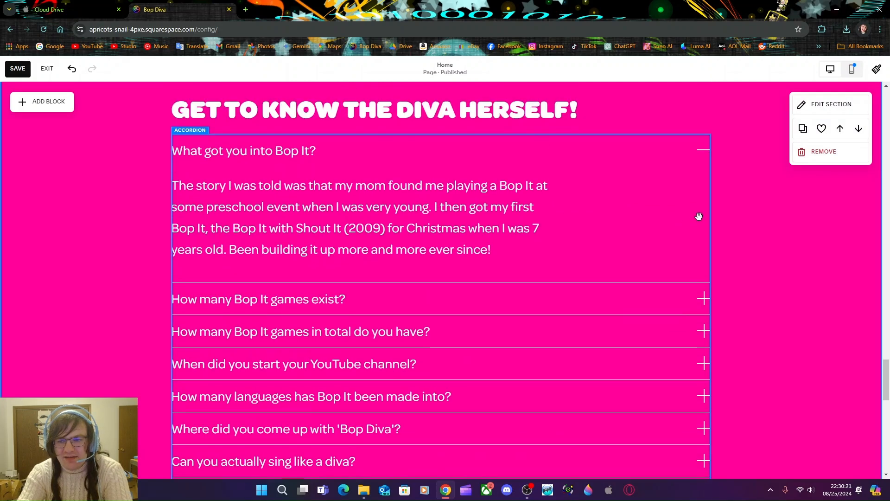
left_click(706, 218)
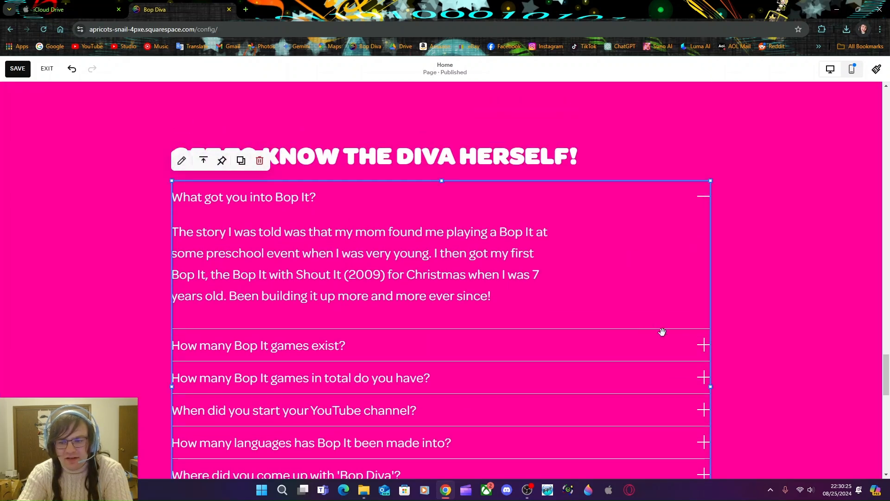
- Exit the Home page editor without saving, discarding the blank section and its accordion
left_click(48, 69)
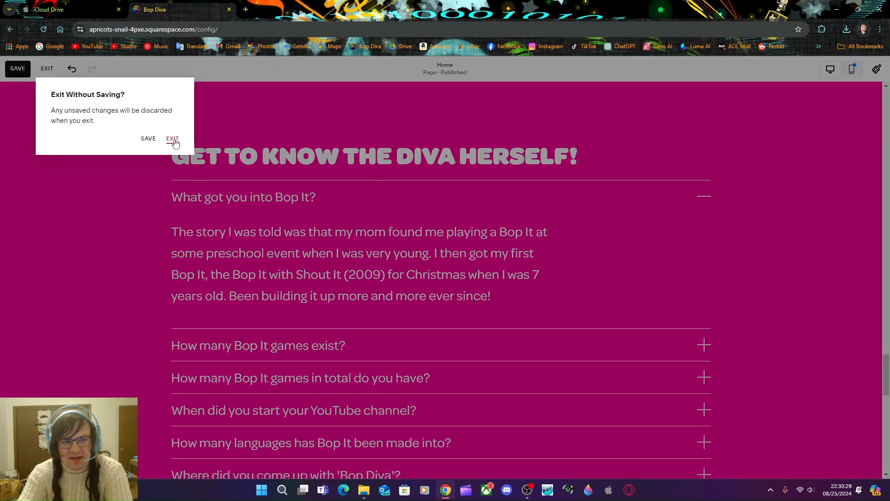
left_click(173, 140)
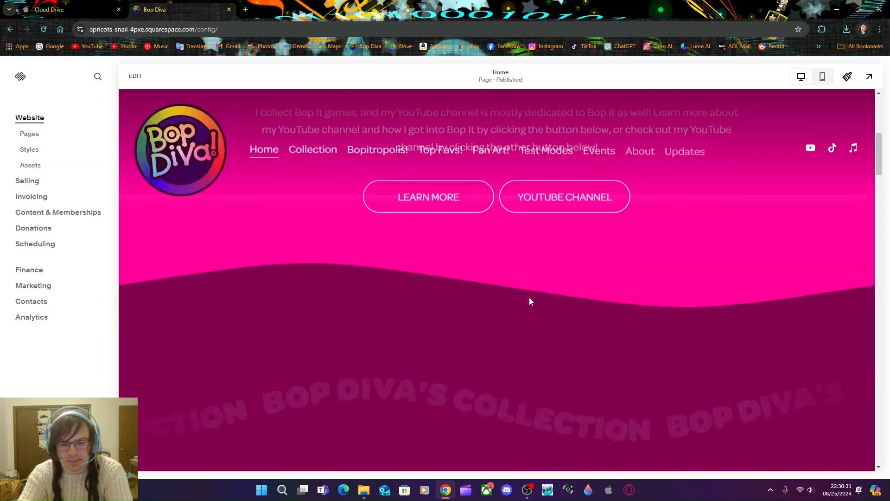
- Try out the FAQ accordion in the Home page preview, expanding "How many Bop It games exist?" and "When did you start your YouTube channel?"
scroll(530, 299, "down", 10)
scroll(529, 302, "down", 15)
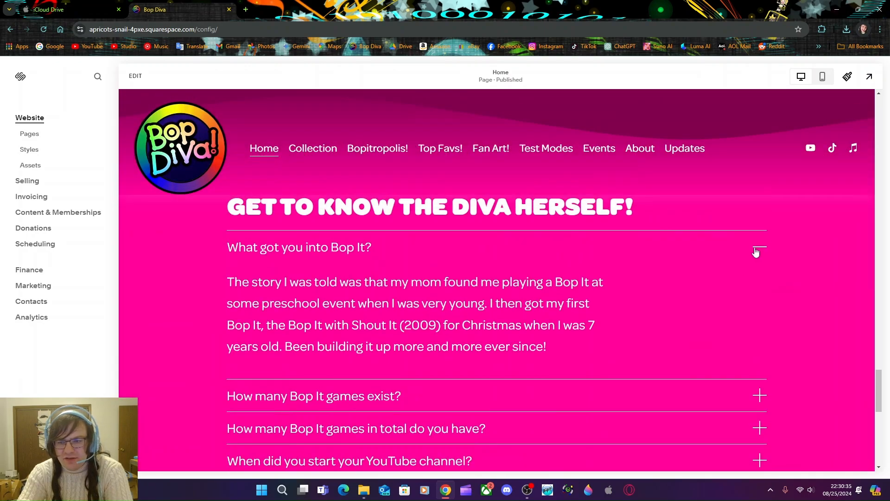
left_click(760, 250)
left_click(760, 283)
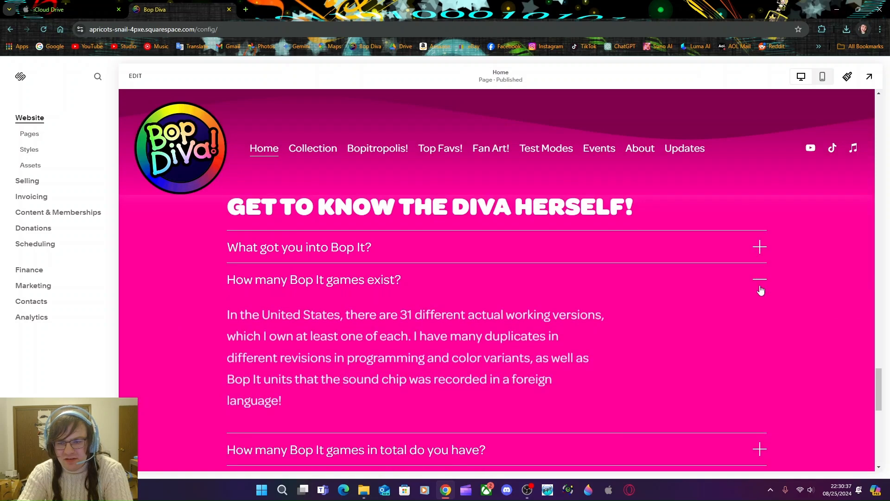
left_click(760, 247)
scroll(774, 364, "down", 2)
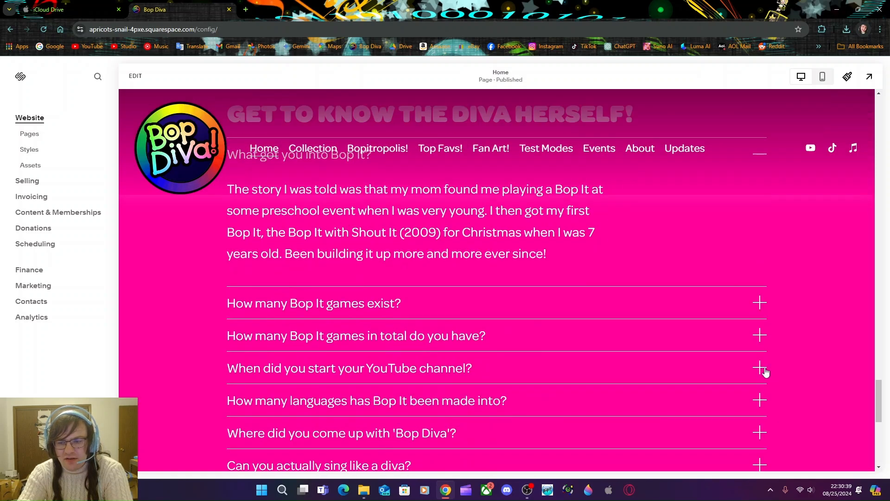
left_click(762, 369)
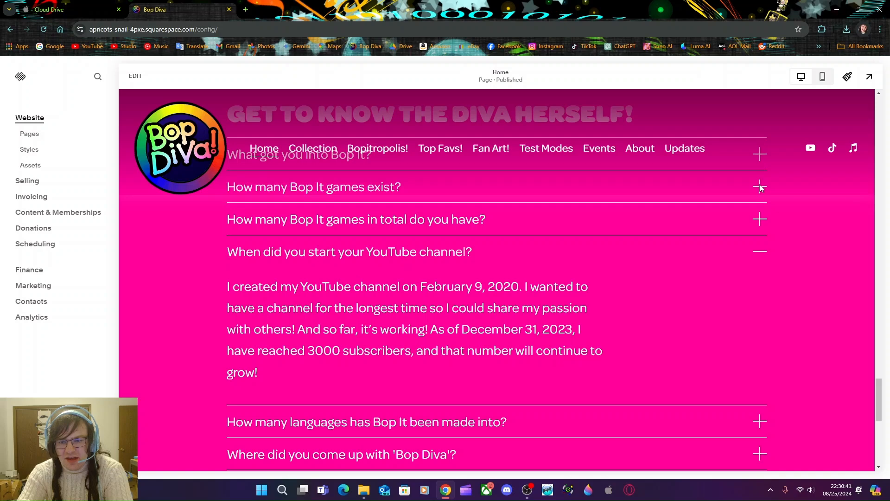
- Try out more FAQ accordion items, including "Can you actually sing like a diva?" and "Can I get my questions answered on here?", and return to the page's beginning
scroll(760, 222, "up", 1)
left_click(760, 235)
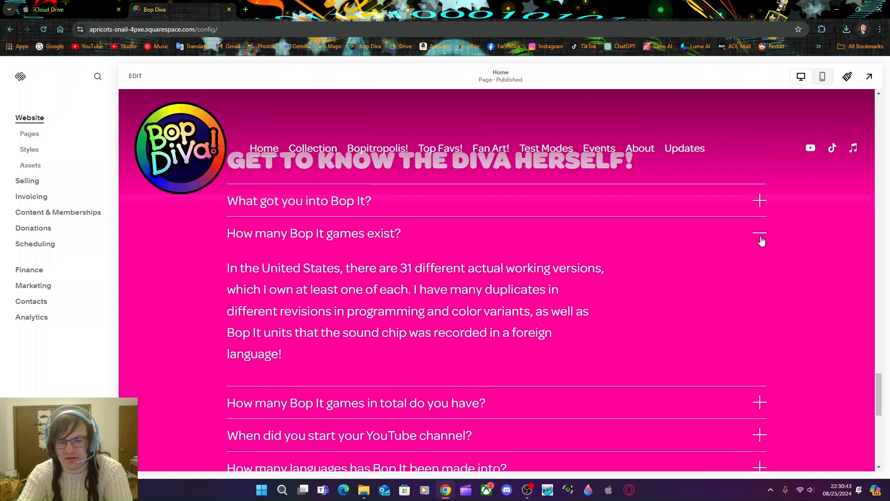
scroll(759, 259, "down", 5)
left_click(762, 302)
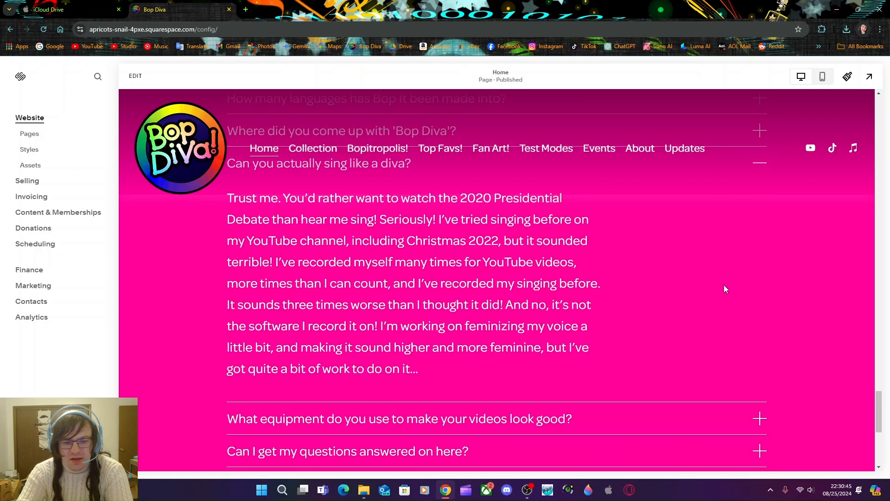
scroll(724, 286, "down", 2)
scroll(723, 285, "down", 1)
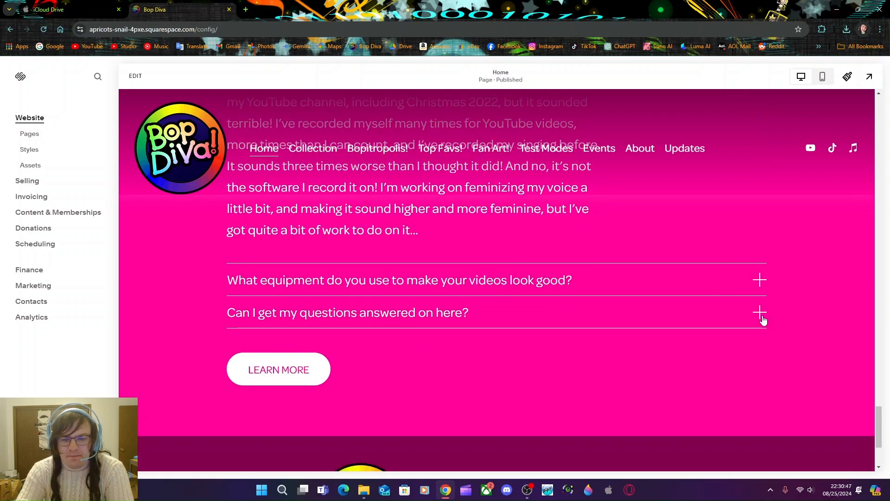
left_click(760, 313)
scroll(501, 238, "up", 20)
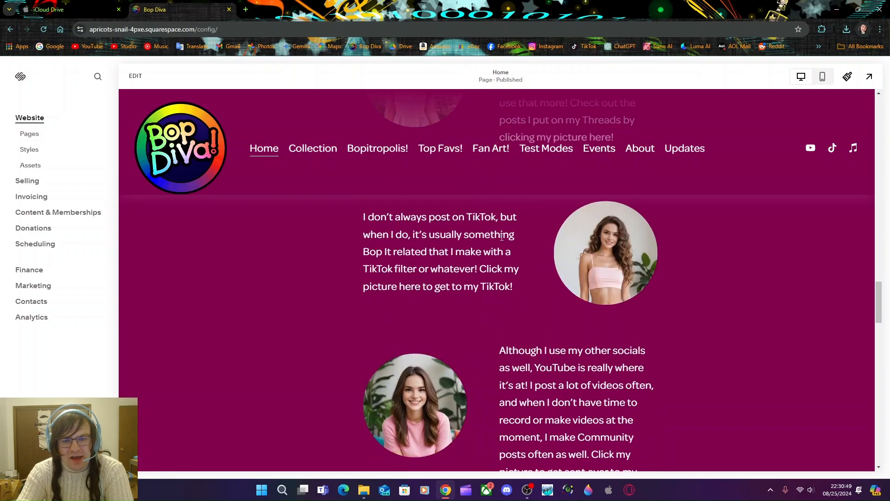
scroll(505, 239, "up", 5)
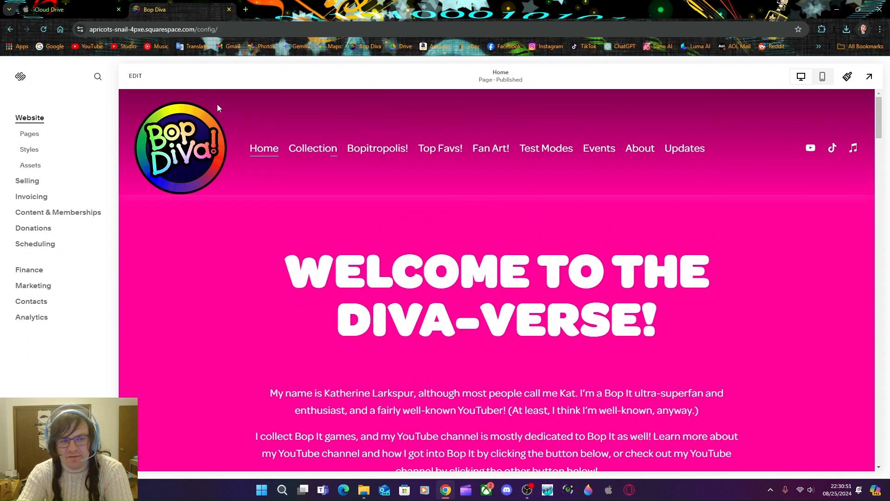
- Open the Home page's site header for editing and examine its design settings, including spacing, effects, fixed position and size
left_click(135, 76)
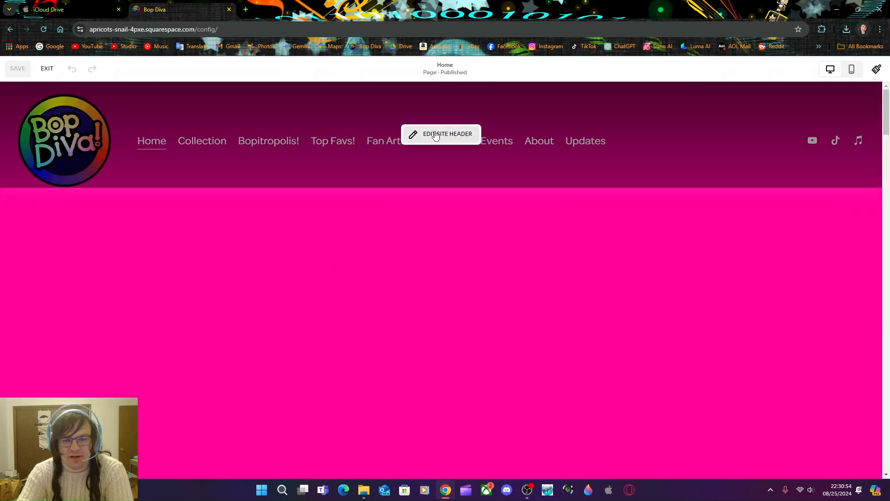
left_click(436, 134)
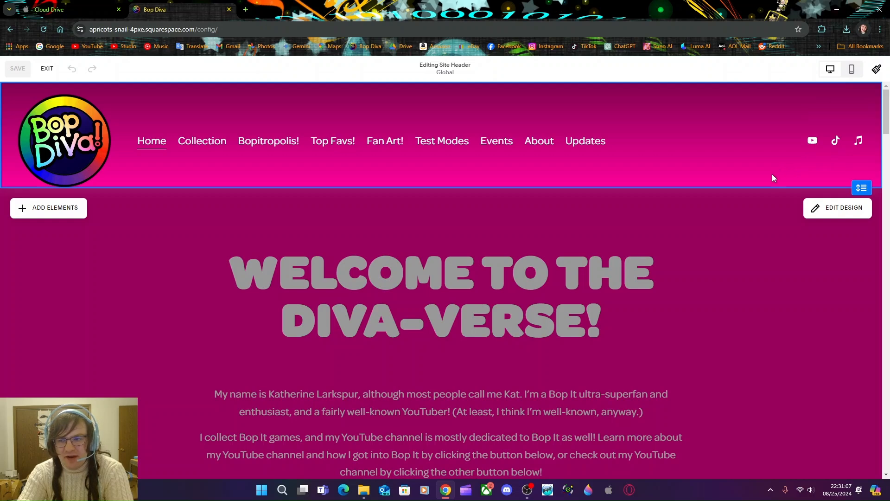
scroll(770, 176, "down", 2)
scroll(767, 182, "up", 2)
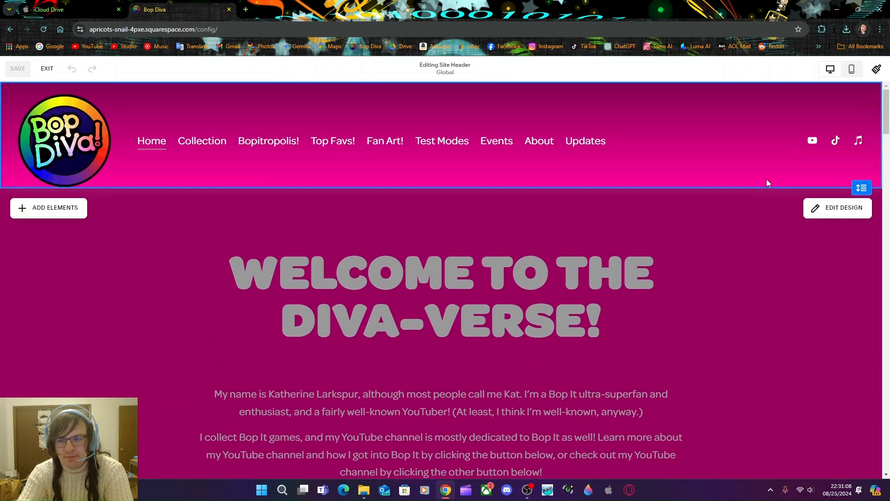
left_click(839, 210)
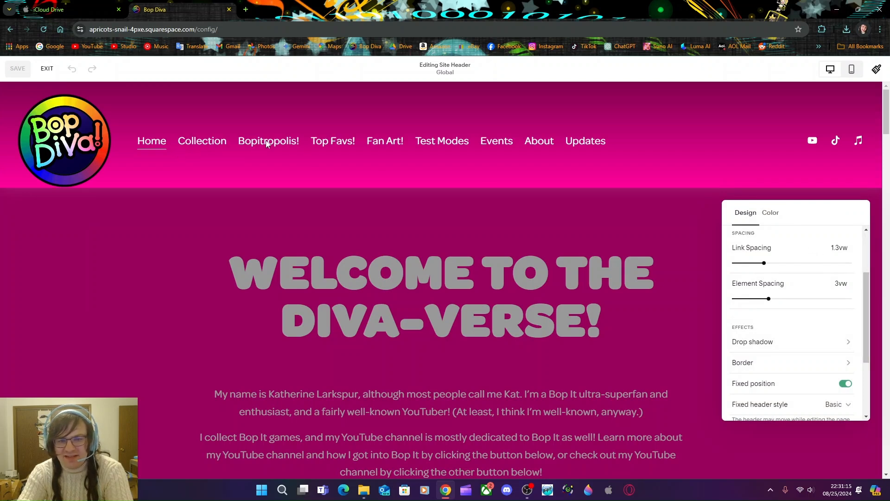
scroll(817, 355, "down", 3)
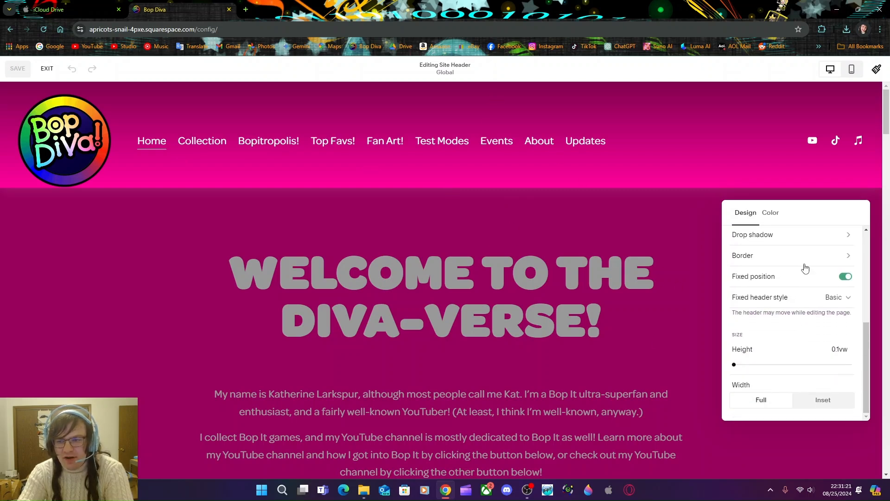
left_click(679, 217)
- Open the site footer for editing, look over its content, and exit the editor without making changes
scroll(674, 220, "down", 12)
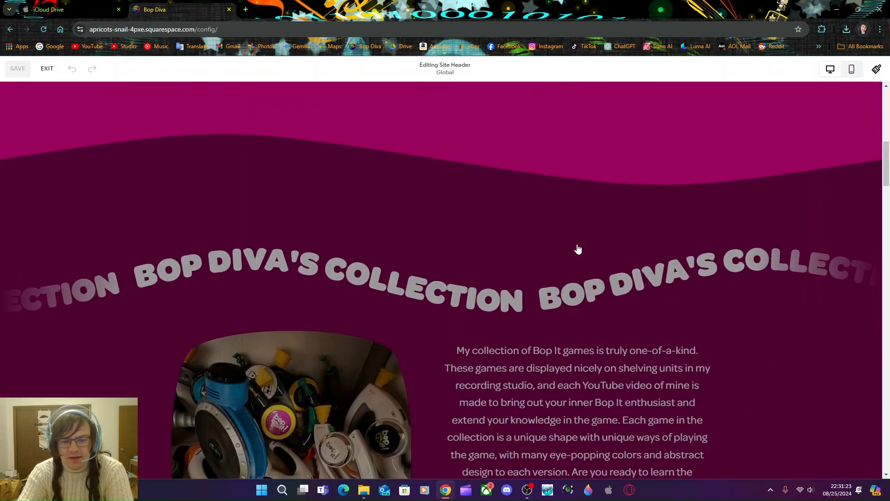
scroll(570, 254, "down", 20)
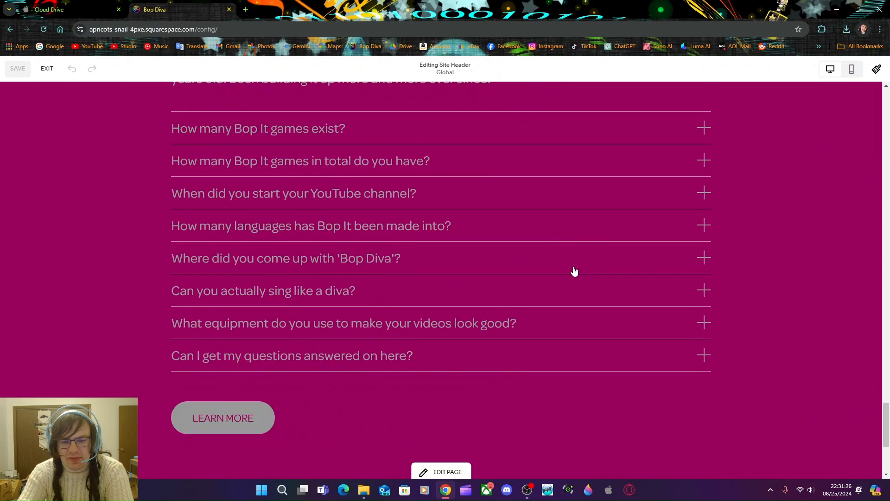
scroll(574, 273, "down", 4)
left_click(513, 358)
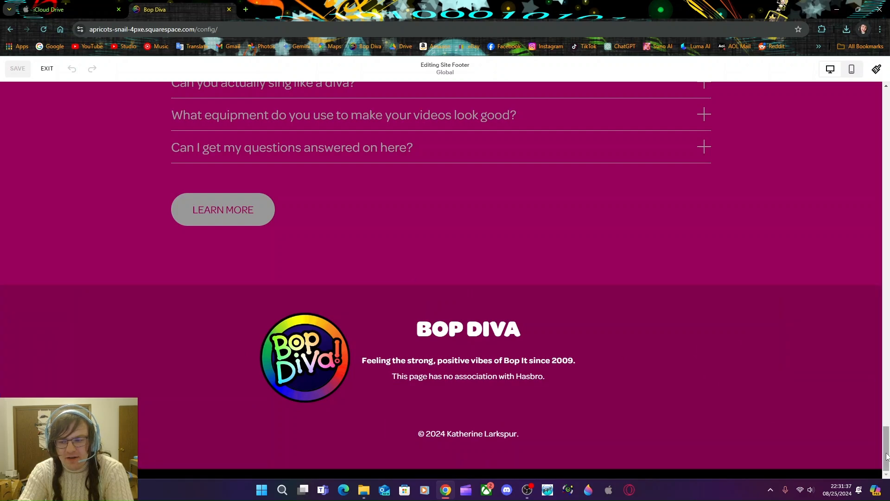
left_click_drag(886, 457, 887, 98)
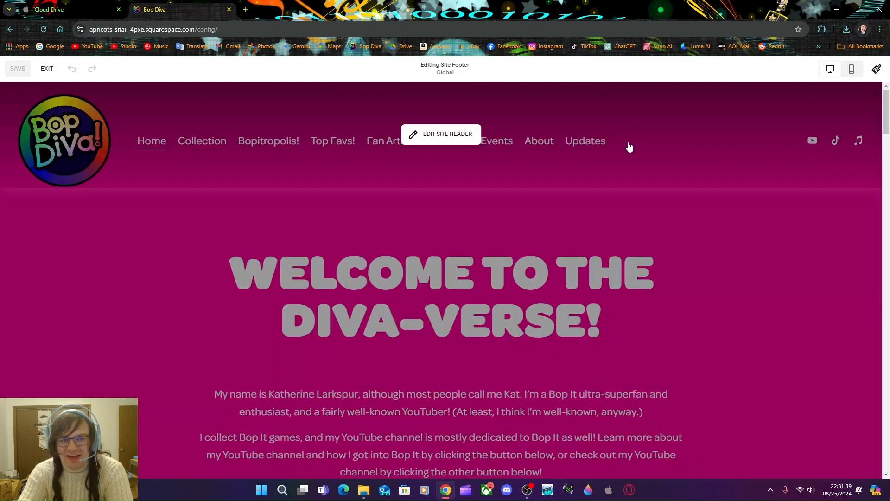
left_click(47, 68)
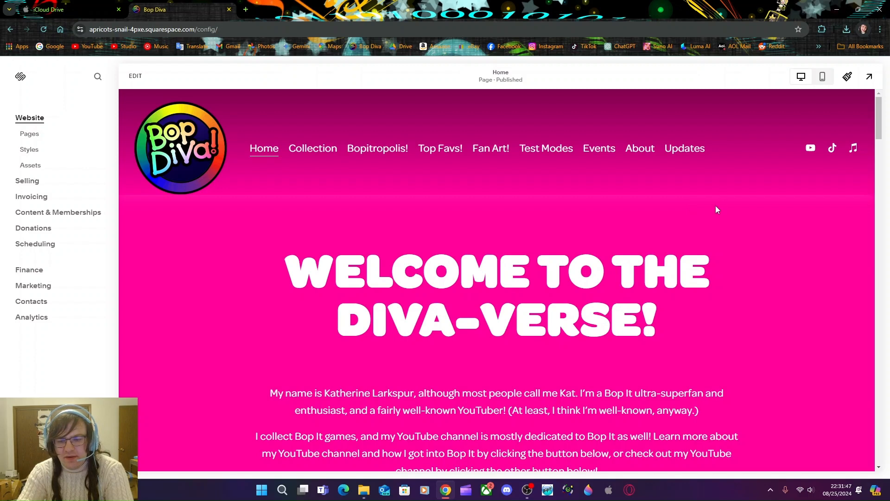
- Preview the Home page in mobile view and test the Threads link on the picture below the Instagram text, closing the linked page
left_click(823, 78)
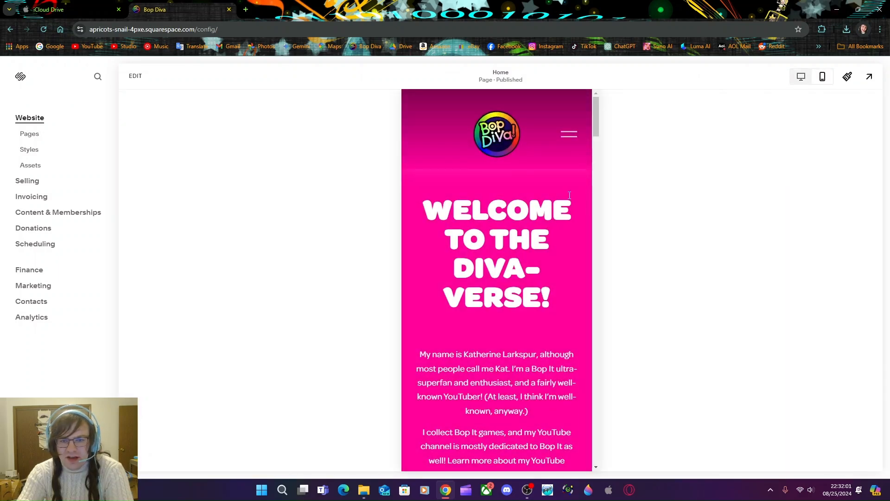
scroll(515, 327, "down", 6)
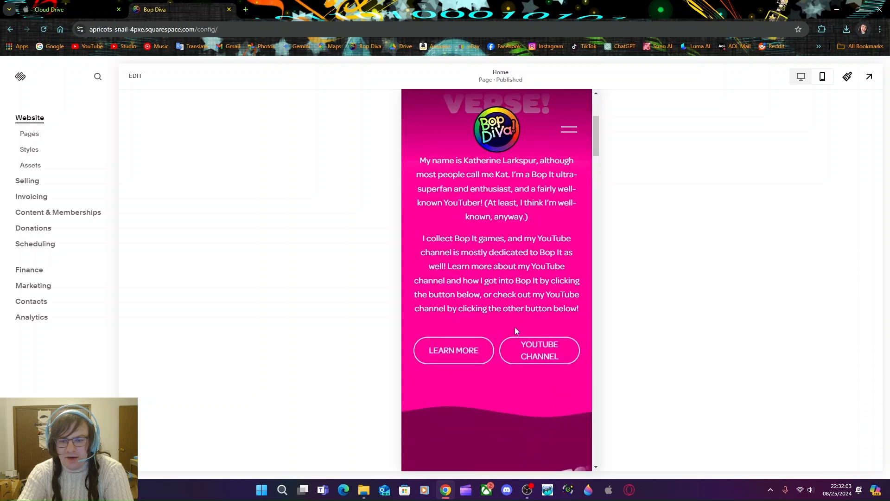
scroll(510, 333, "down", 8)
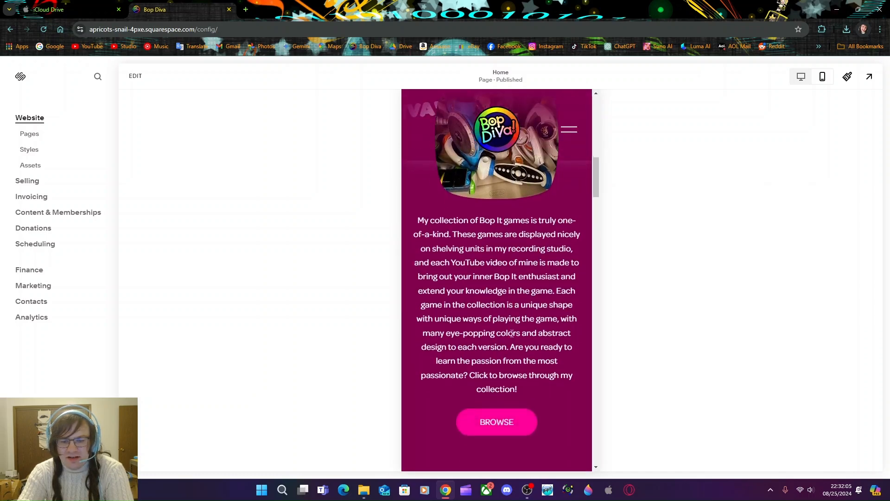
scroll(511, 333, "down", 5)
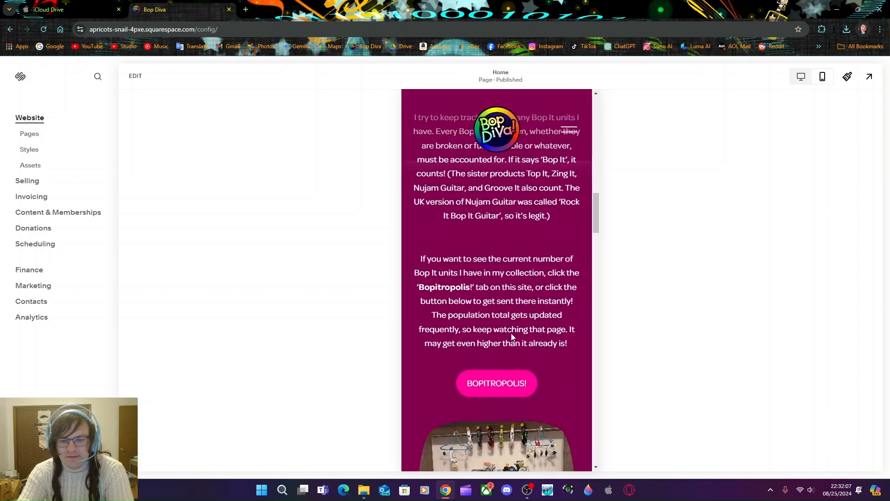
scroll(513, 333, "down", 10)
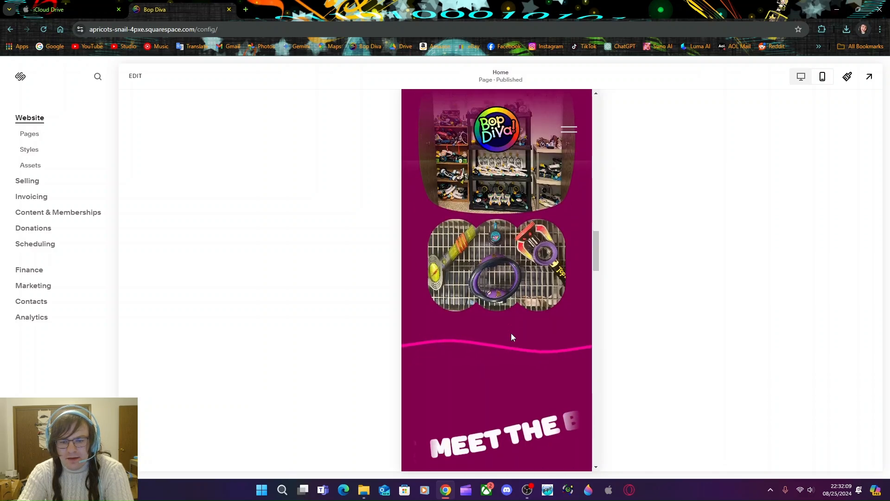
scroll(512, 334, "down", 5)
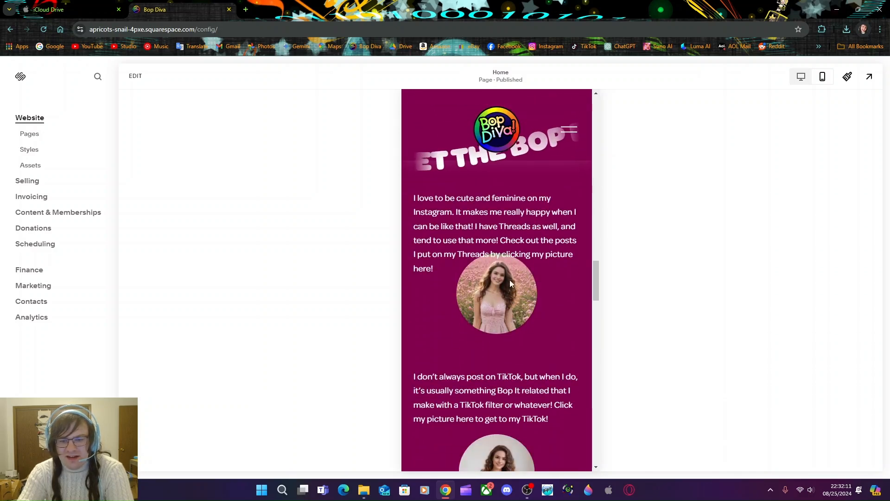
left_click(506, 256)
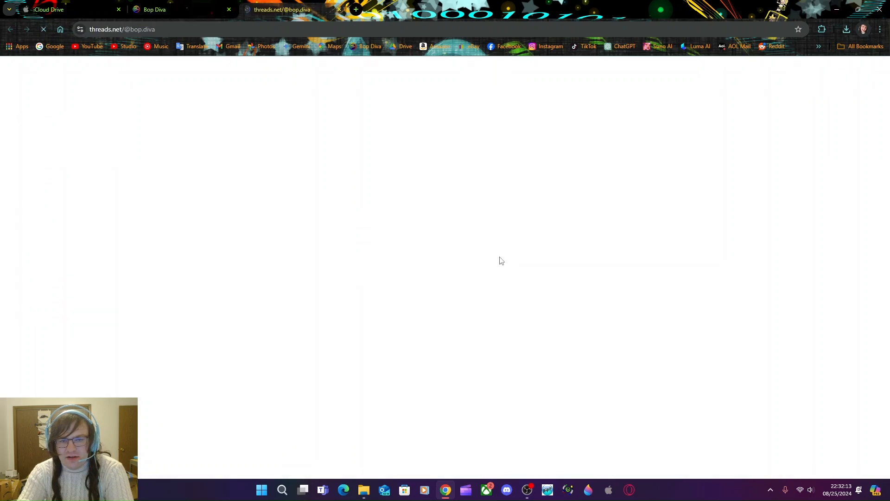
left_click(339, 10)
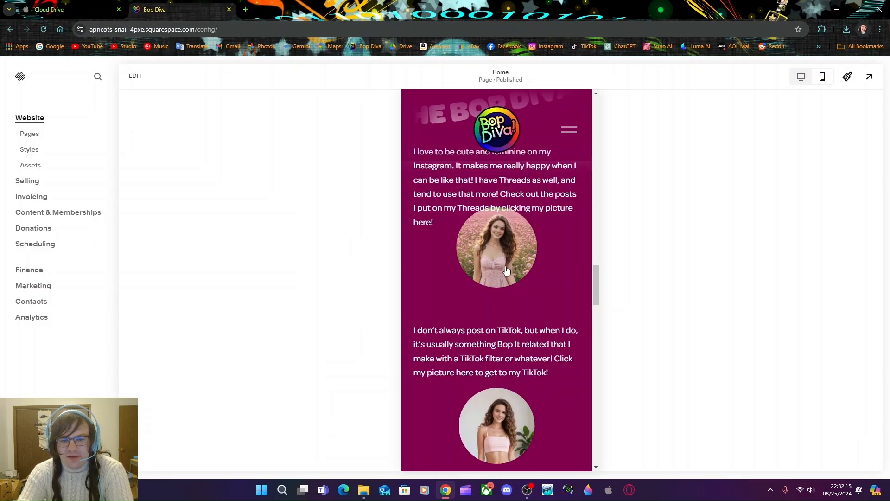
- Move the Threads picture slightly down in the Home page's mobile layout so it clears the Instagram text, and save the page
left_click(135, 76)
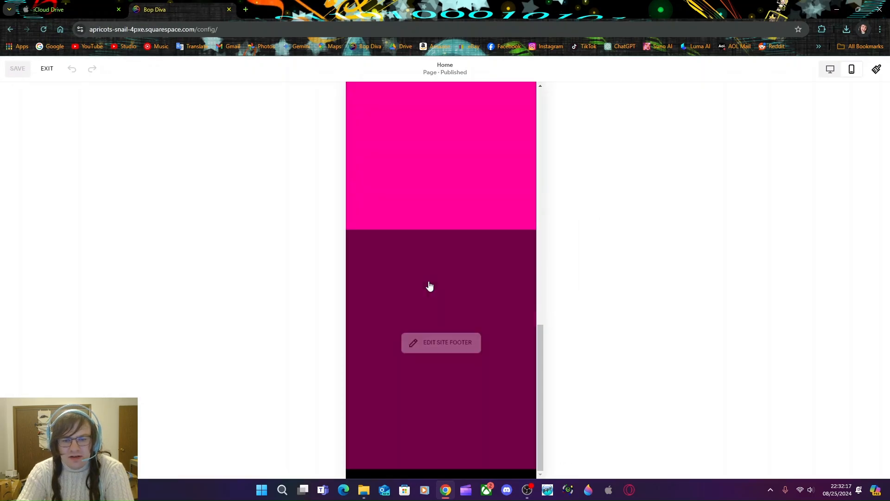
scroll(446, 296, "up", 1)
left_click_drag(445, 310, 444, 327)
left_click(328, 304)
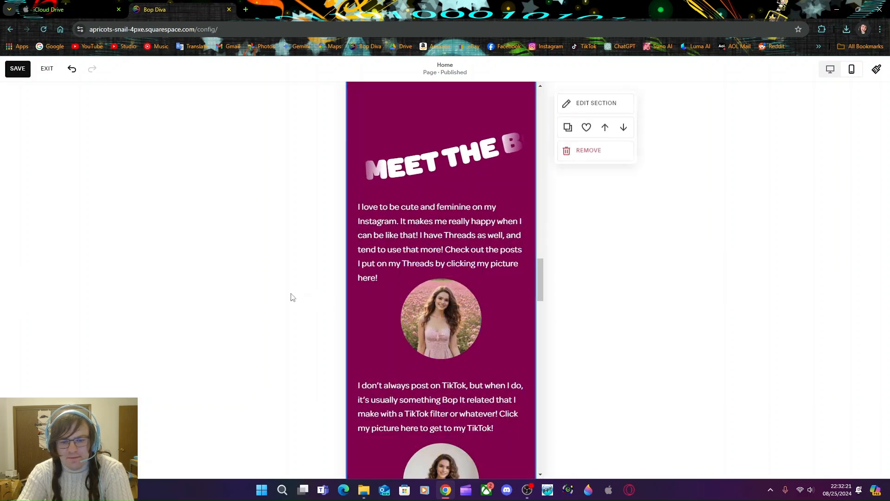
scroll(400, 297, "down", 1)
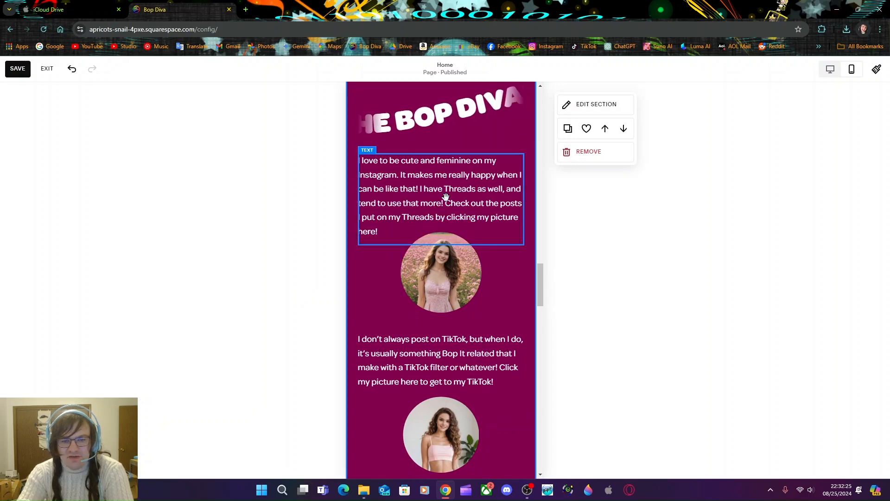
scroll(440, 241, "down", 9)
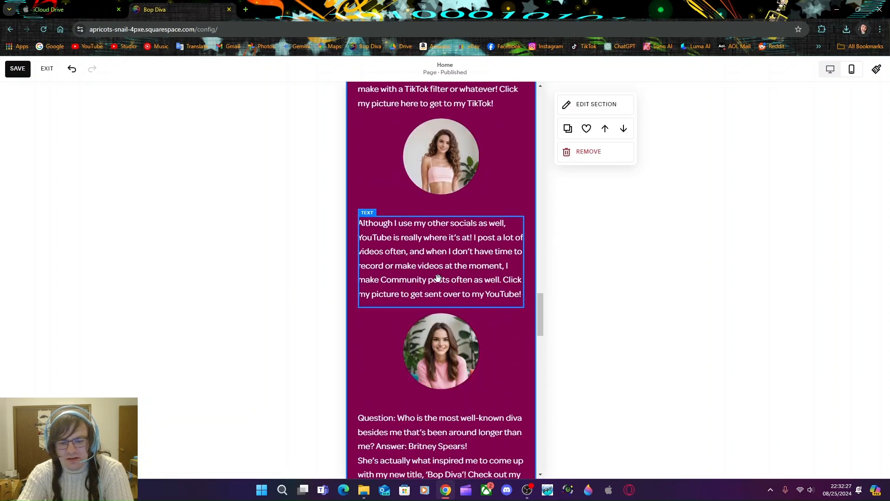
scroll(439, 281, "down", 5)
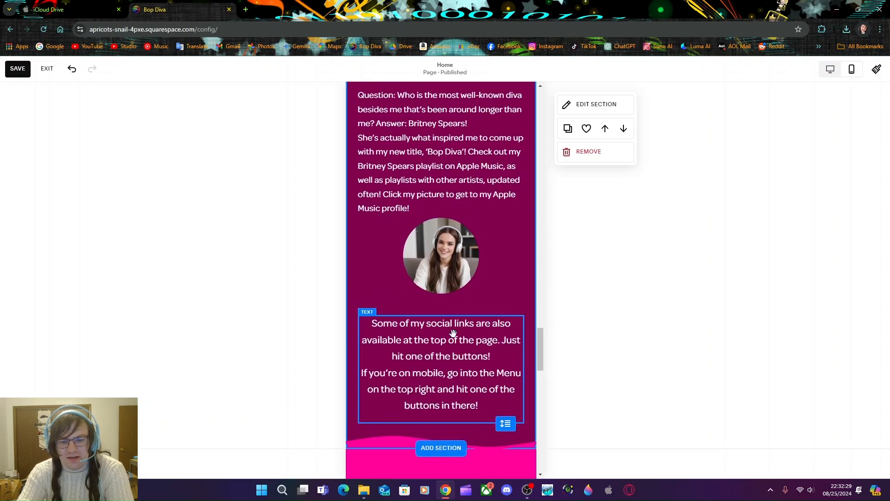
left_click(17, 69)
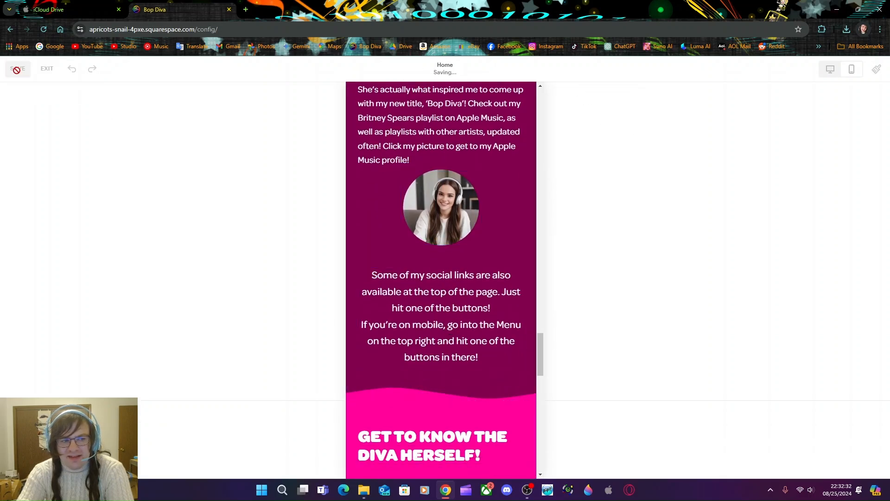
- Inspect the link attached to the Apple Music profile picture, leaving it unedited
left_click(438, 227)
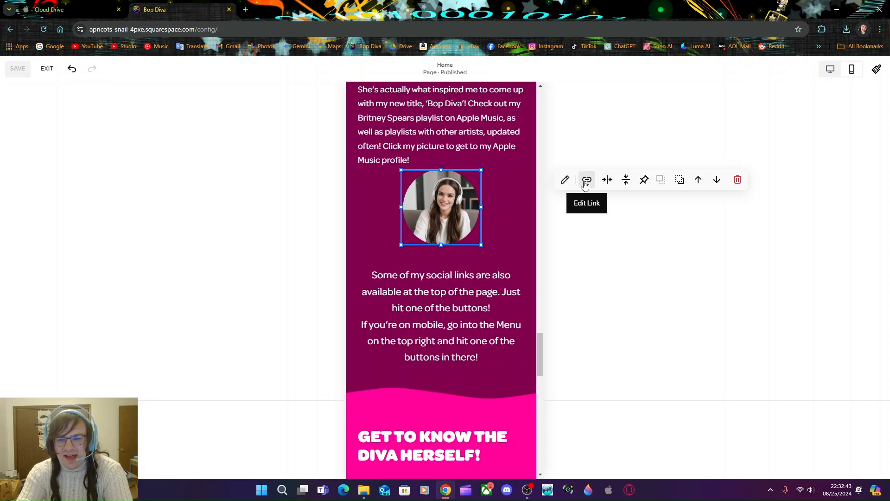
left_click(586, 181)
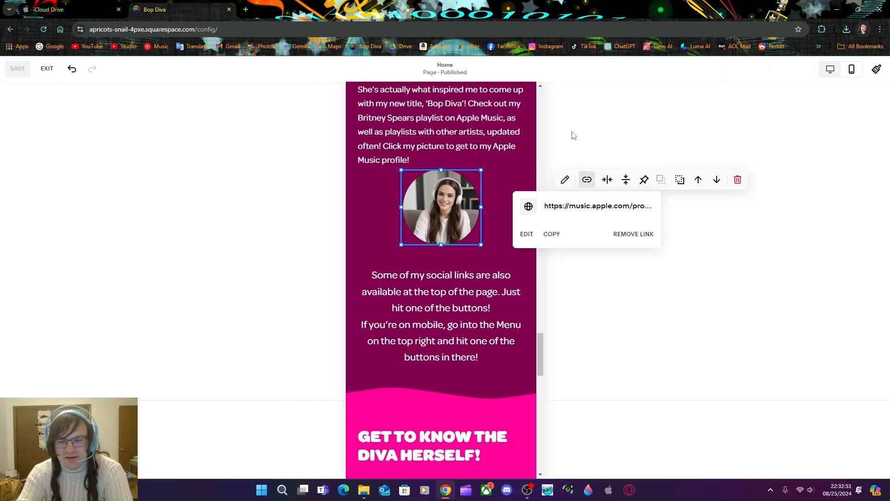
left_click(663, 115)
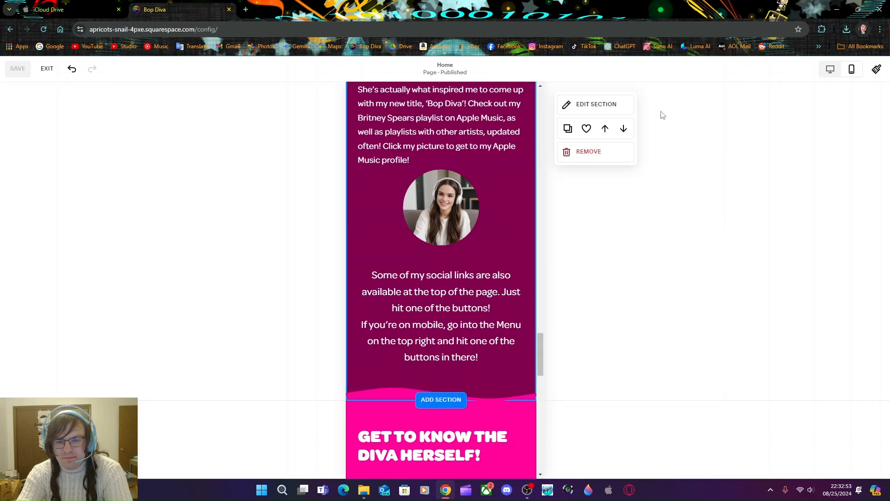
- Check the mobile layout of the FAQ section and footer, and exit the Home page editor
scroll(577, 277, "down", 5)
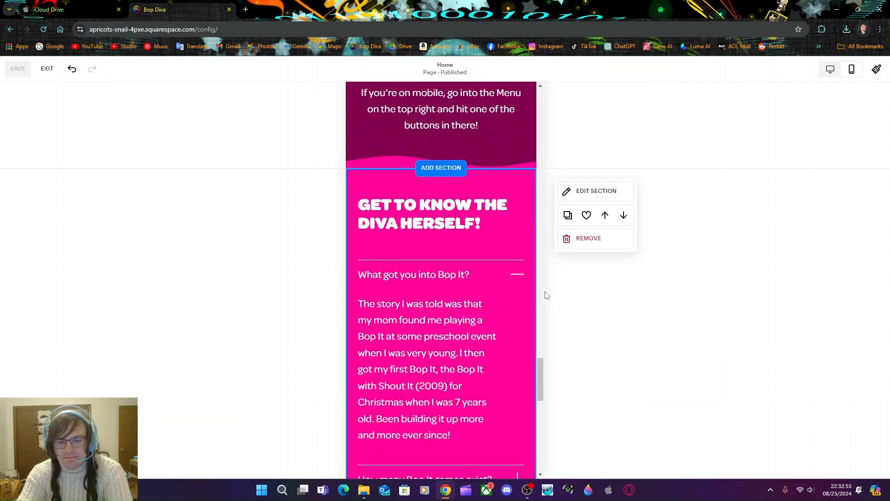
scroll(547, 295, "down", 15)
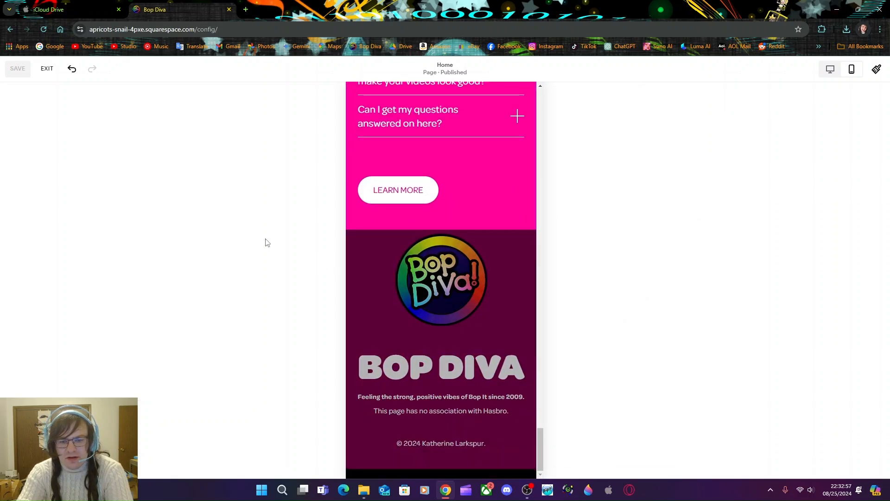
left_click(52, 74)
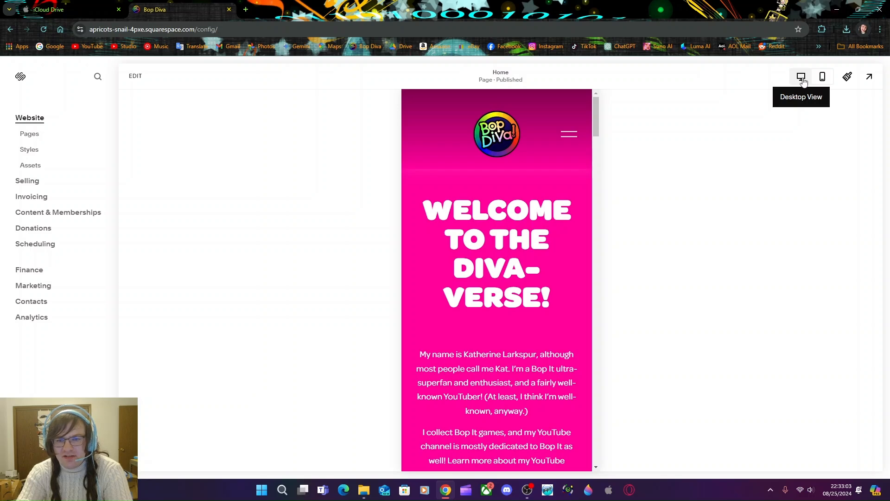
- Check the navigation menu in the Home page's mobile view, close it, and return to desktop view
left_click(569, 137)
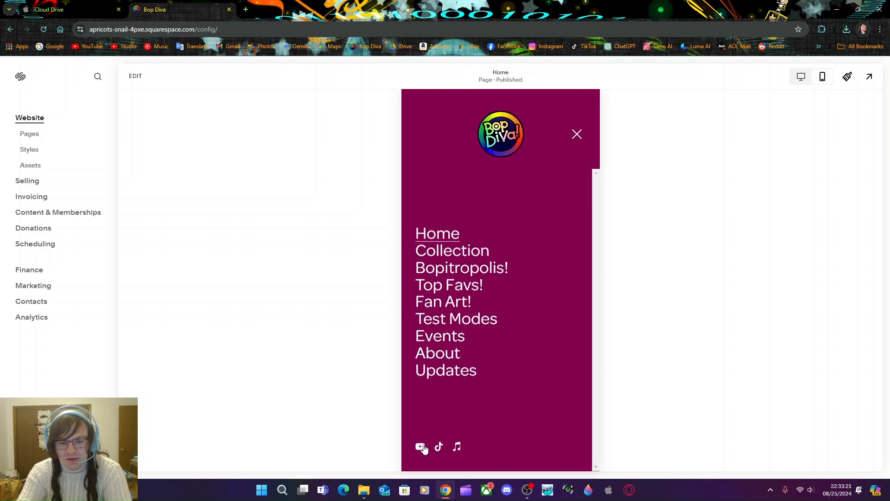
left_click(577, 136)
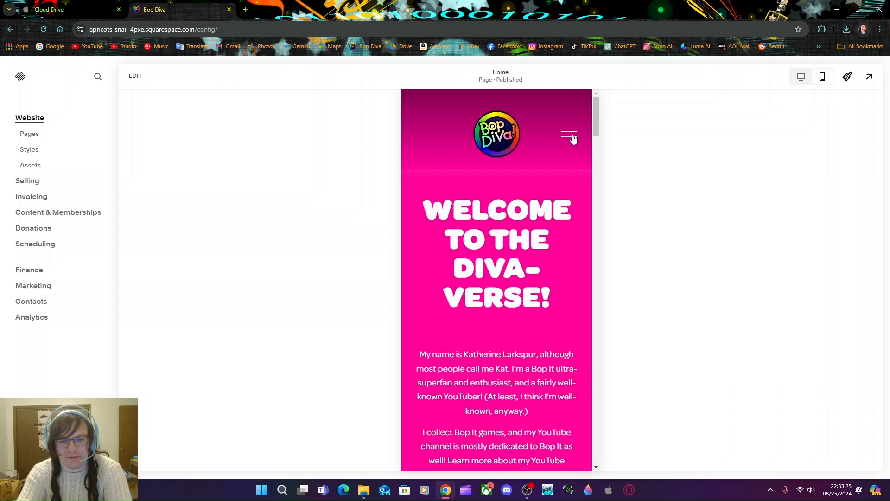
left_click(805, 81)
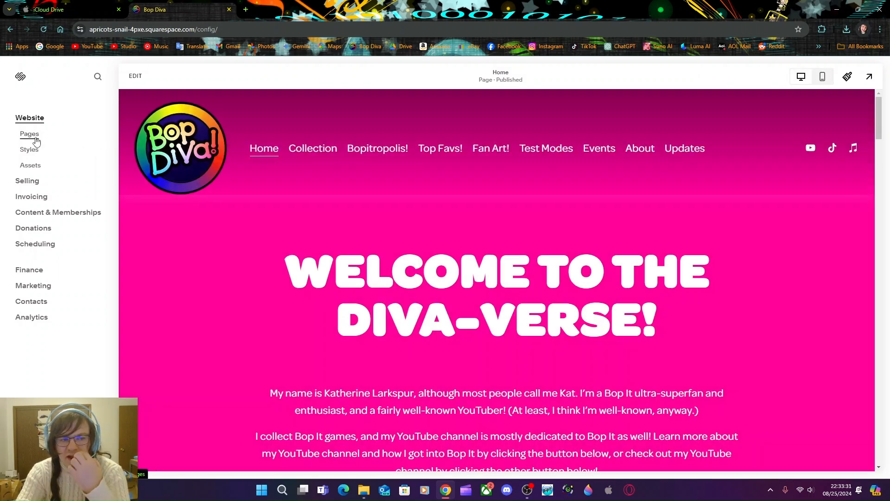
- Review the Collection page from its scrolling heading through the gallery to the footer, and return to the Home page
left_click(312, 156)
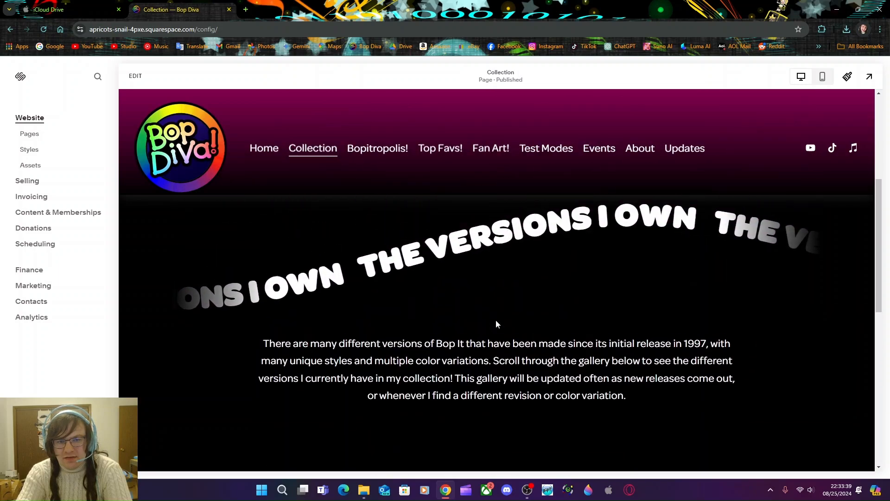
scroll(360, 276, "down", 4)
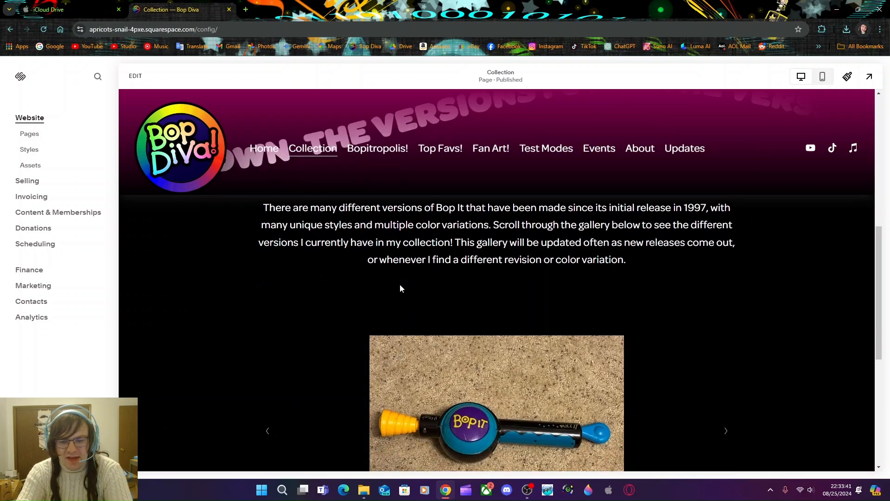
scroll(714, 304, "down", 3)
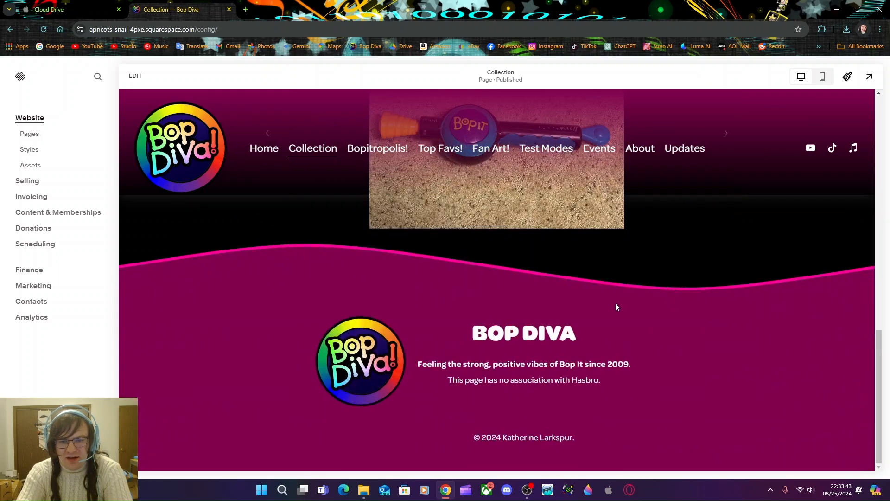
scroll(614, 302, "up", 10)
scroll(599, 303, "down", 8)
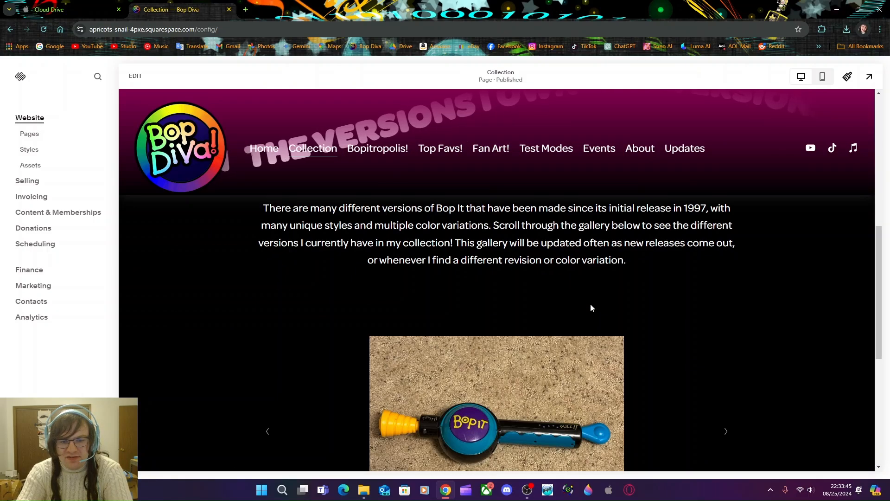
left_click(274, 151)
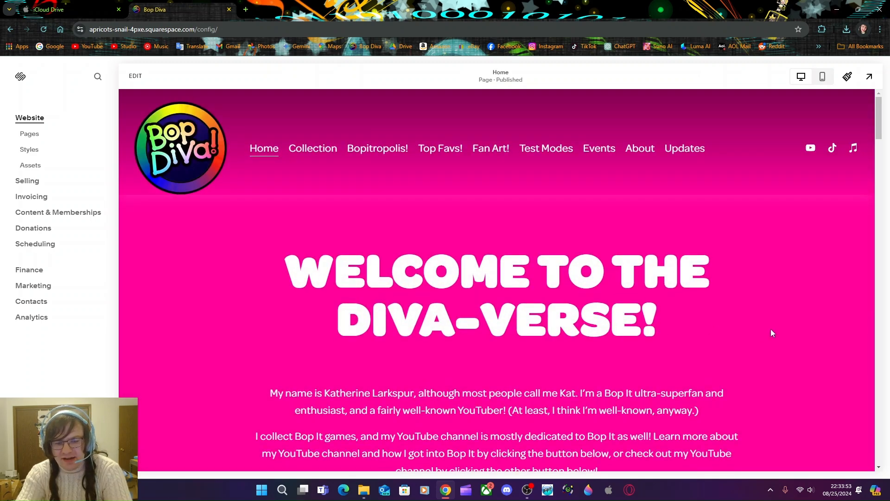
- Review the Bopitropolis! page and open it for editing at the population number images
left_click(371, 152)
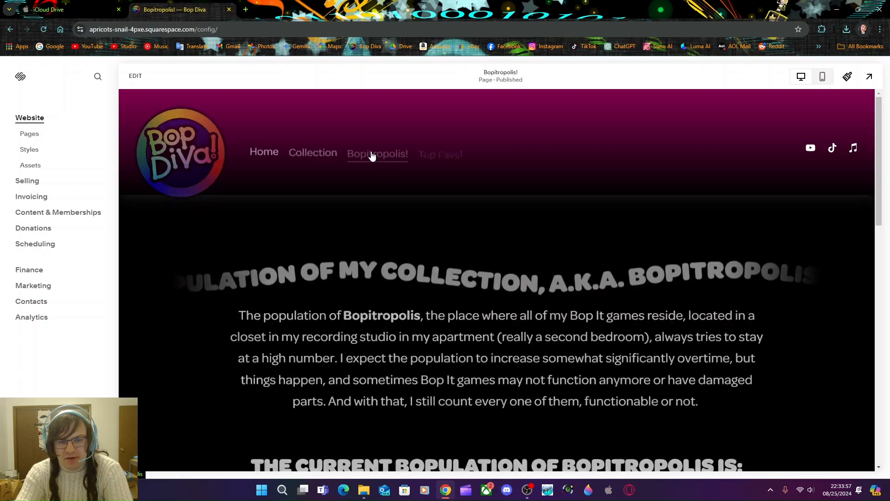
scroll(487, 281, "down", 5)
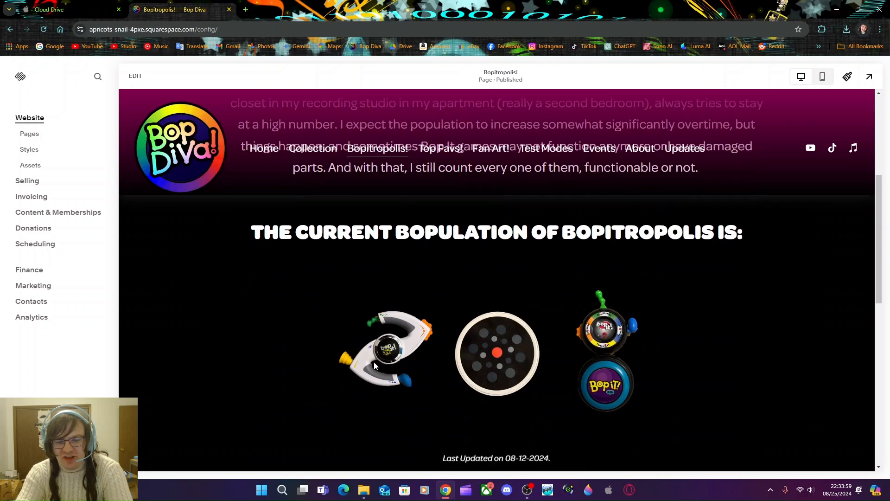
scroll(375, 366, "down", 1)
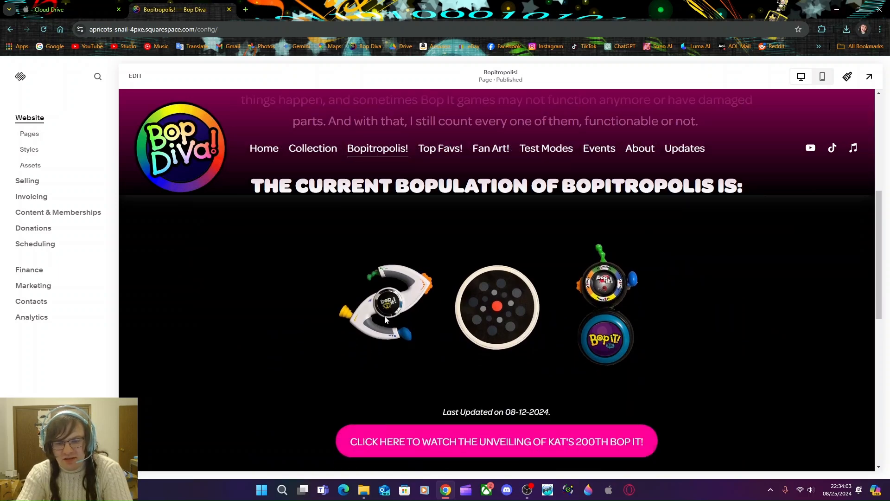
left_click(136, 76)
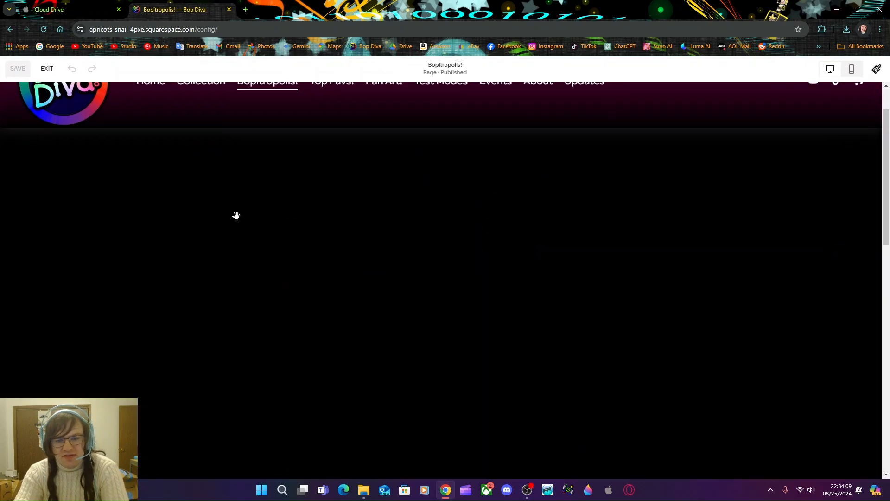
scroll(338, 323, "down", 3)
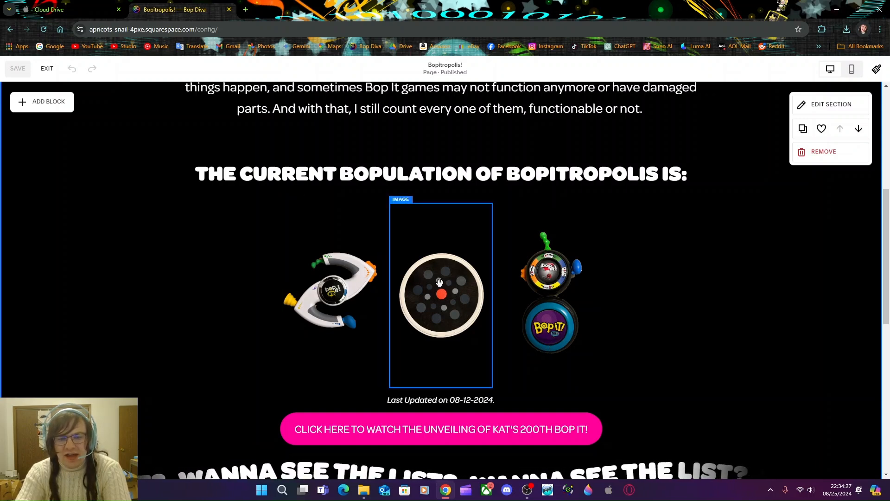
- Inspect the image replacement options for the bopitnum8.png picture in the population number, leaving the picture unreplaced
left_click(558, 307)
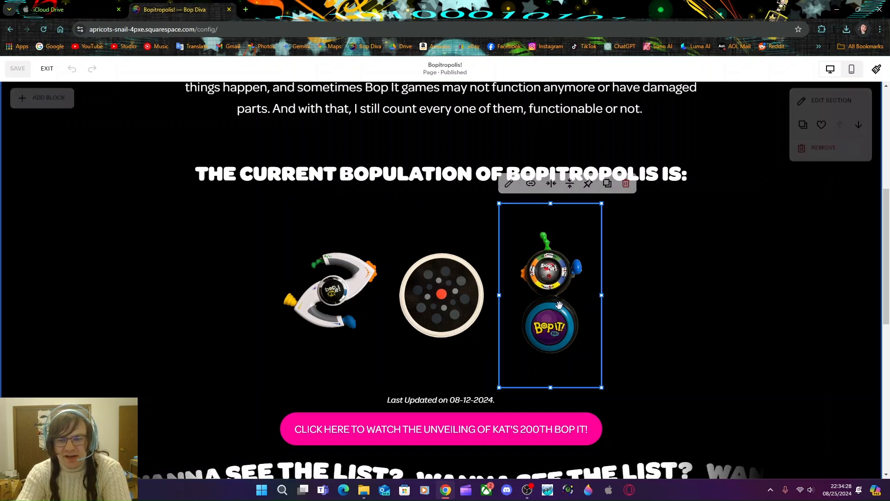
left_click(509, 183)
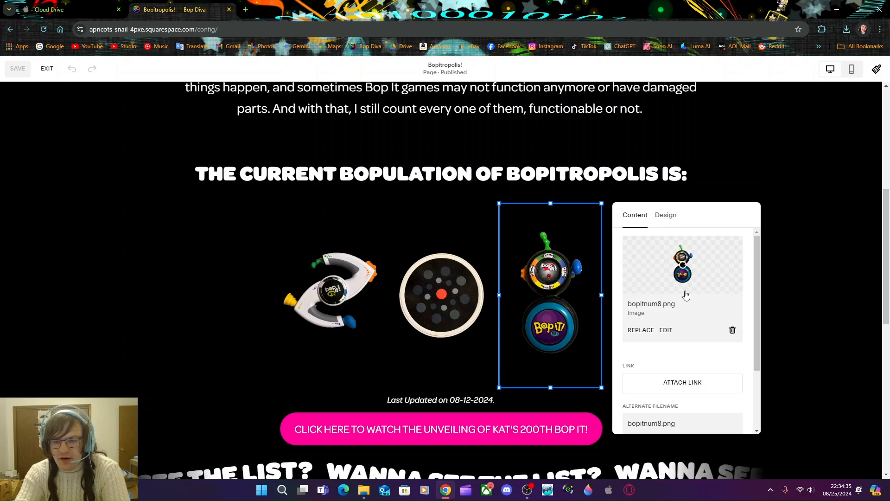
left_click(641, 331)
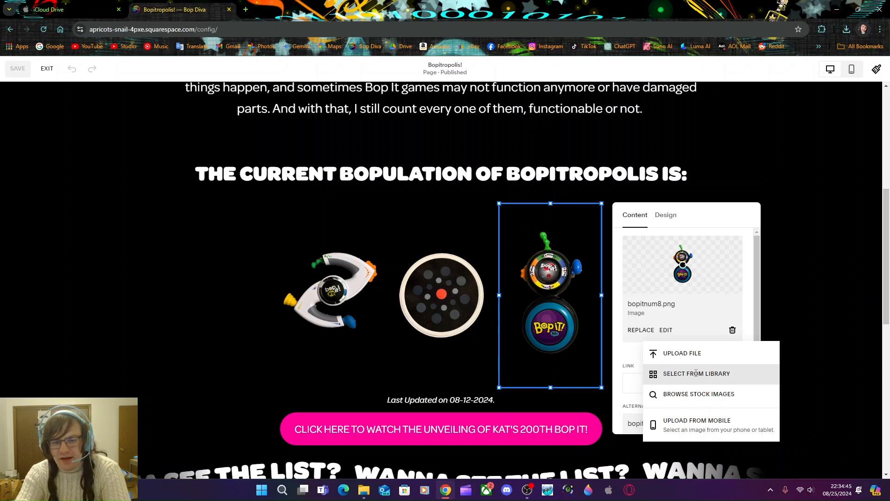
left_click(629, 353)
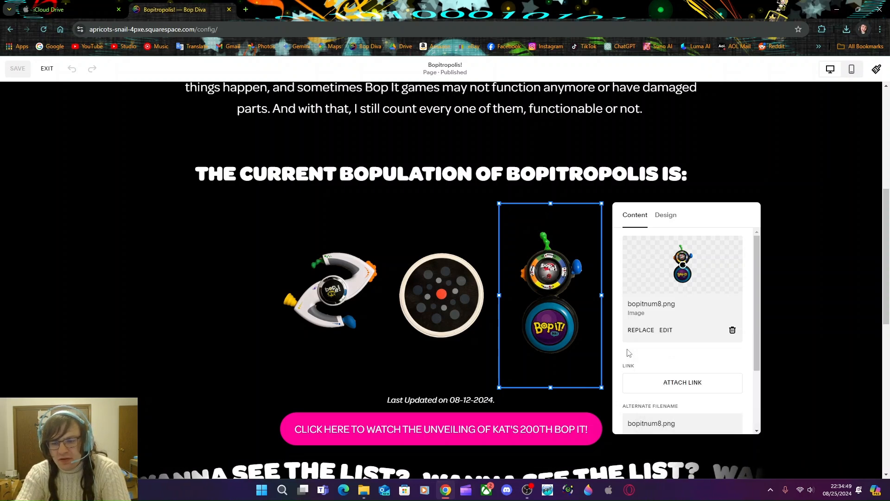
- Examine the link, alternate filename and image alt text settings of the bopitnum8.png picture, leaving them unedited
scroll(628, 353, "down", 1)
scroll(650, 361, "down", 1)
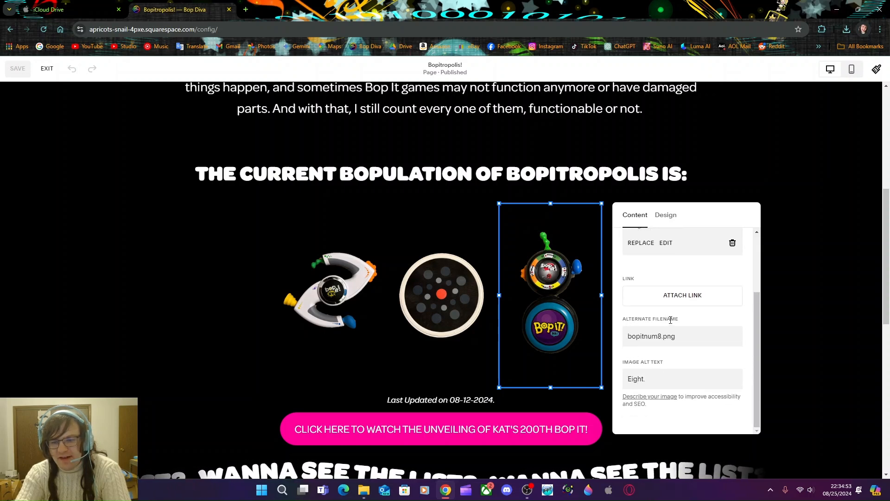
scroll(640, 339, "up", 2)
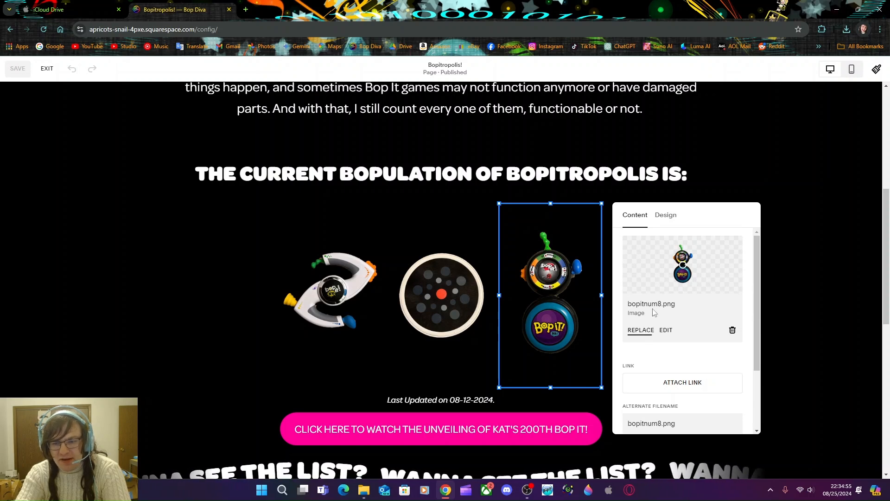
scroll(655, 320, "down", 2)
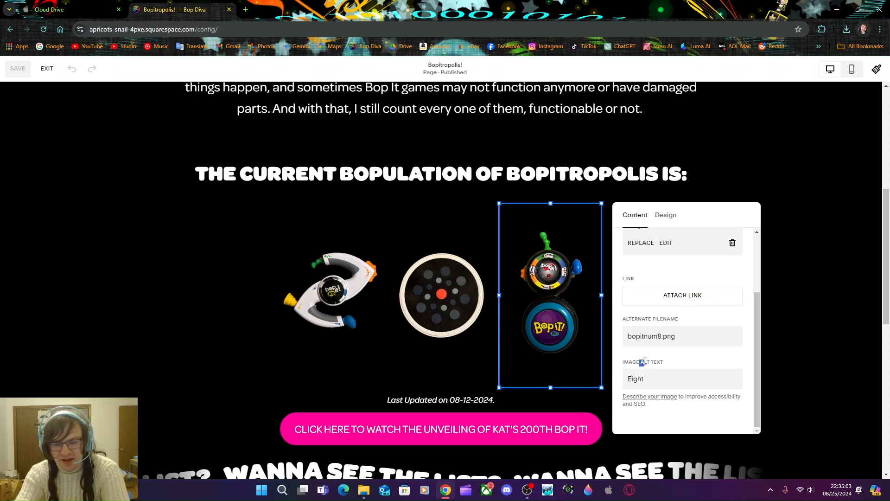
left_click_drag(644, 362, 667, 361)
left_click(655, 376)
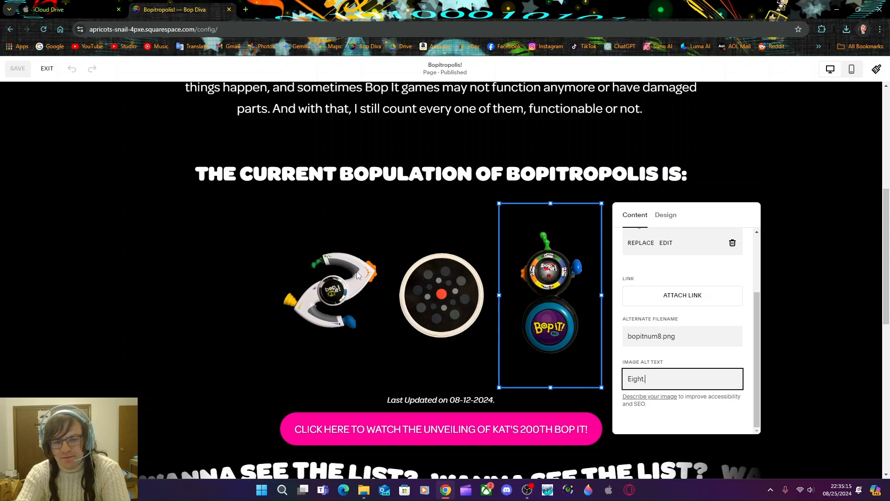
- Compare the three population number images and examine the filename and alt text settings of the middle one
left_click(368, 285)
left_click(438, 283)
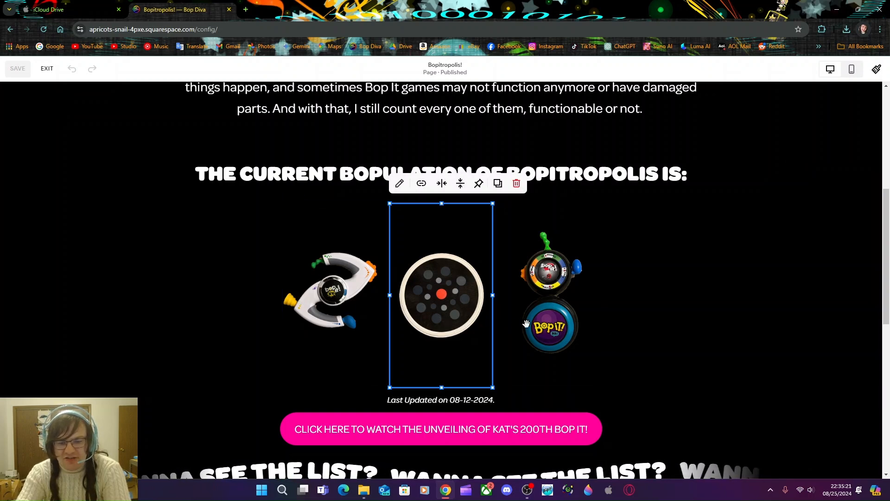
left_click(323, 320)
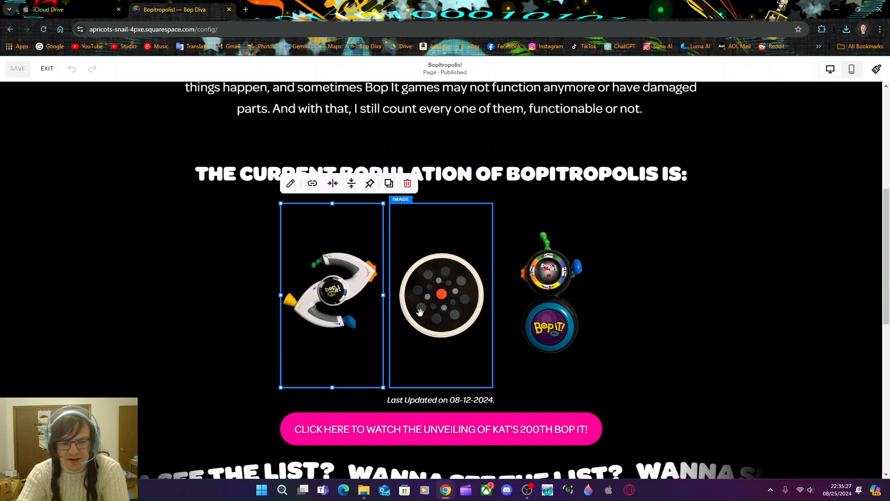
left_click(449, 326)
left_click(400, 188)
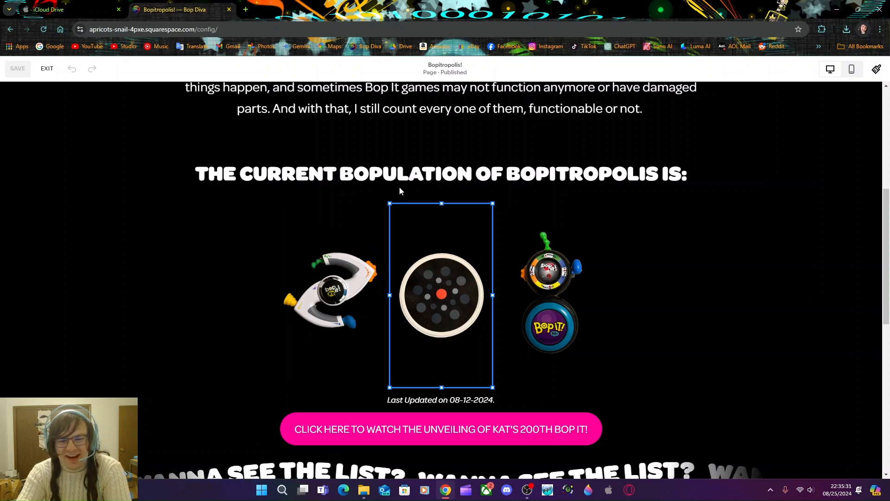
scroll(559, 320, "down", 2)
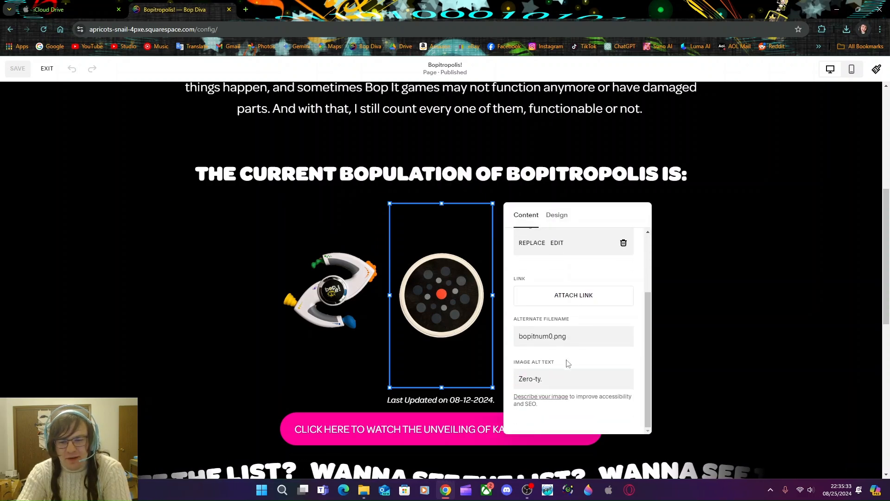
left_click(658, 338)
left_click(549, 295)
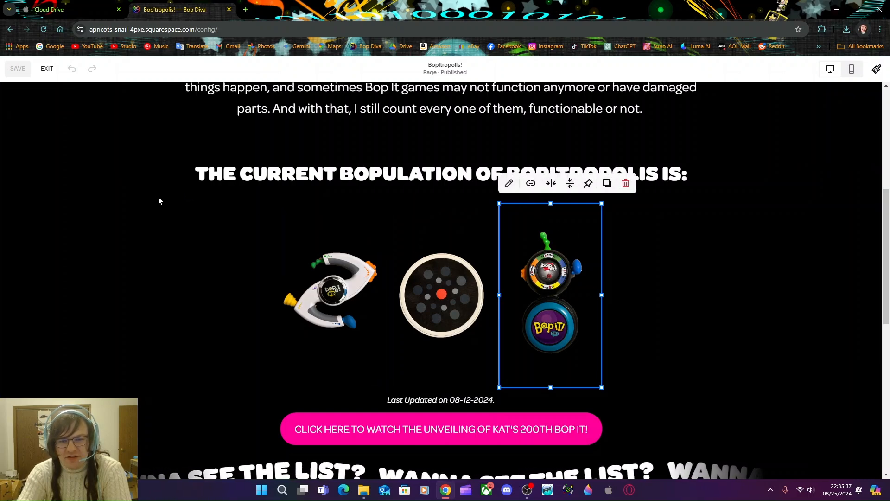
- Review the scrolling heading and introductory text of the Bopitropolis! page, and exit the editor without changes
scroll(139, 198, "up", 2)
scroll(84, 194, "up", 5)
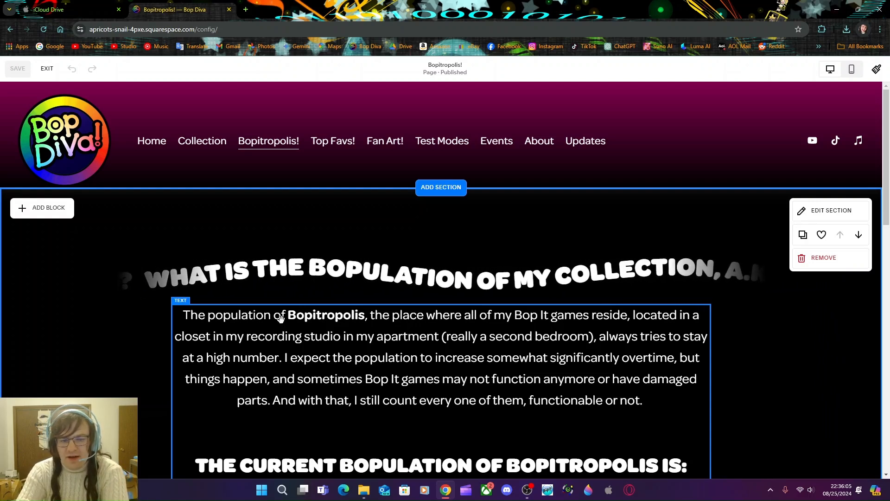
left_click(132, 269)
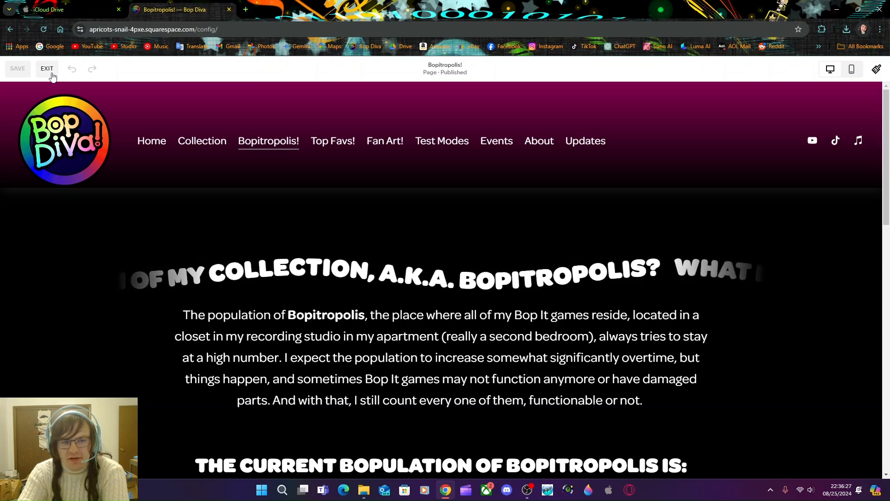
left_click(48, 70)
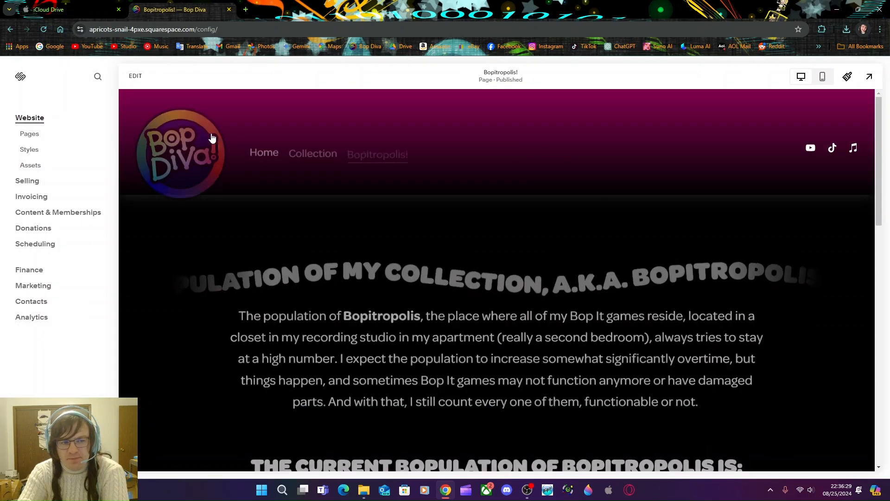
- Open the Top Favs! page and read through its introduction, birth name warning and list of linked favorite videos
left_click(440, 151)
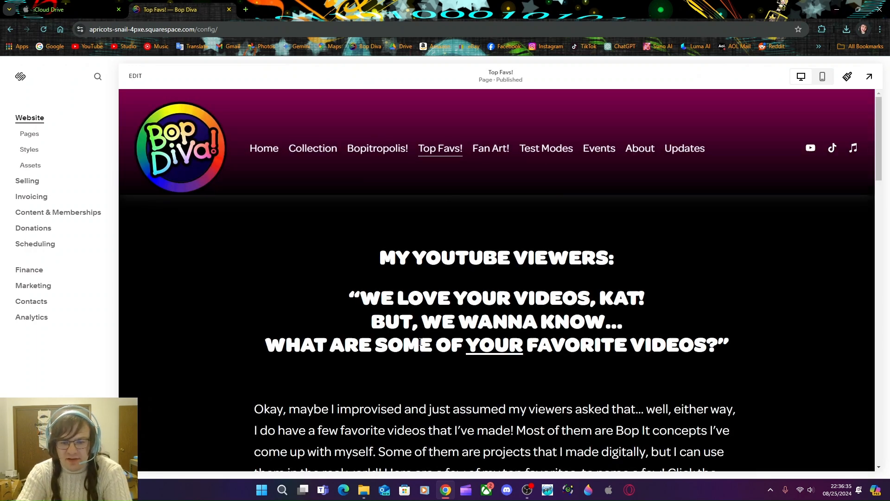
scroll(407, 343, "down", 3)
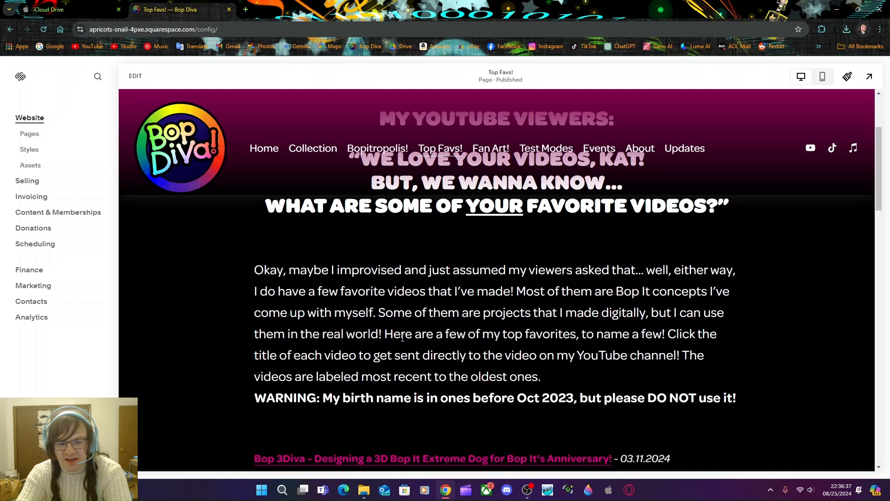
scroll(403, 338, "down", 1)
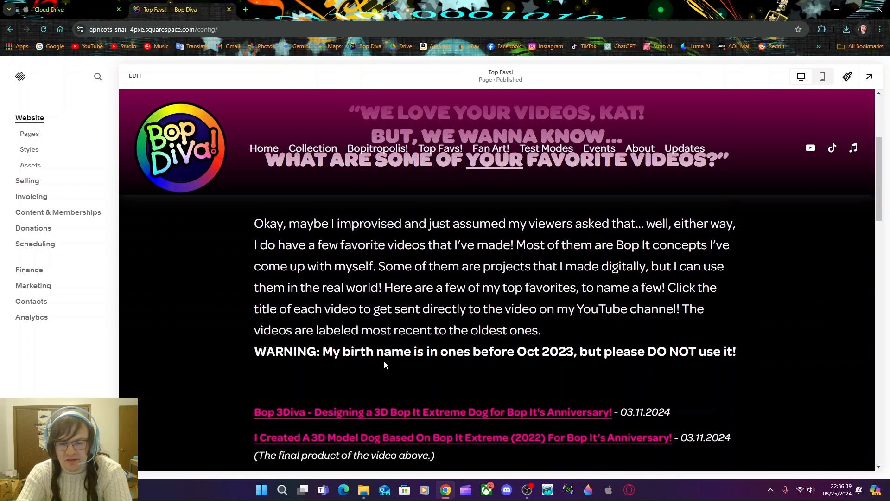
scroll(381, 364, "down", 3)
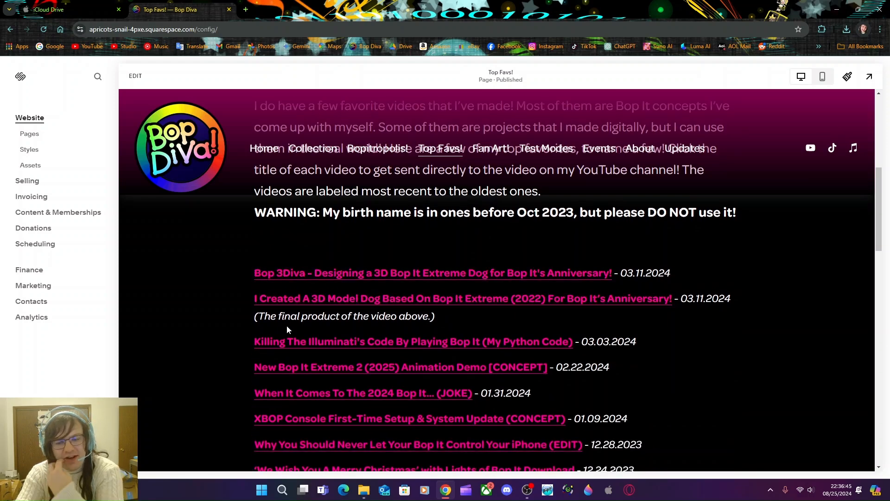
scroll(325, 339, "up", 3)
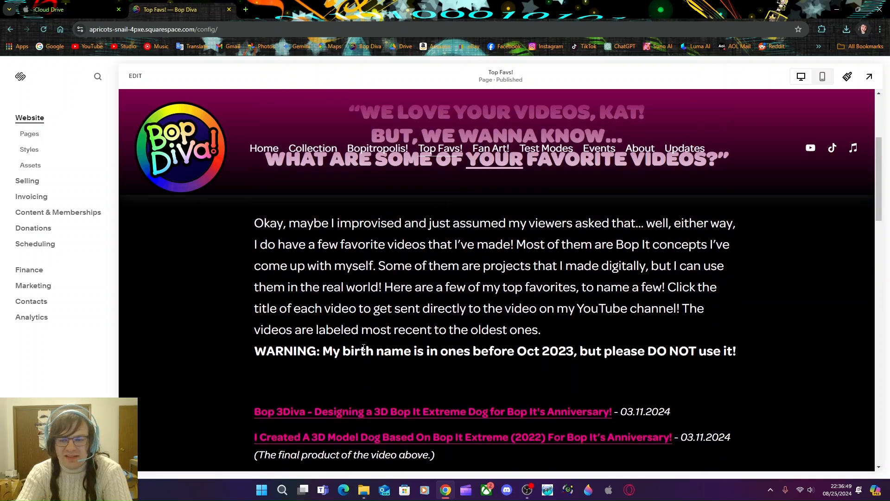
scroll(364, 347, "down", 3)
scroll(436, 320, "down", 6)
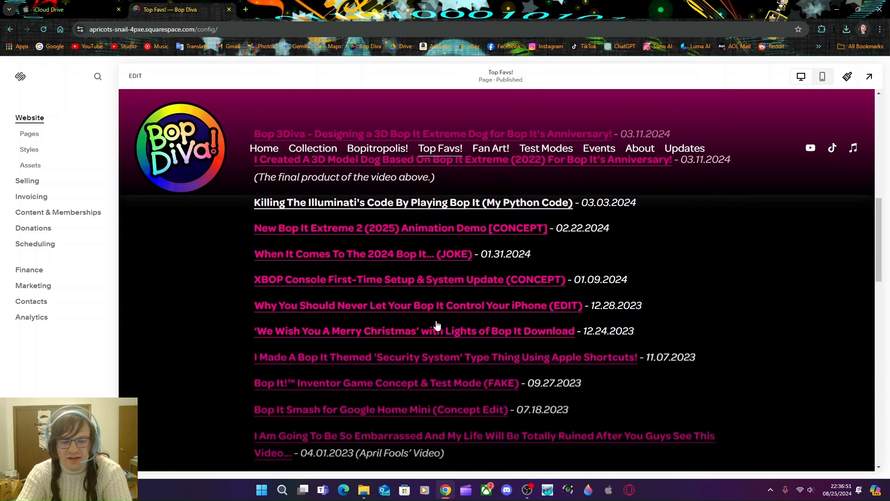
- Review the full list of dated favorite video links on the Top Favs! page and return to its introduction
scroll(436, 322, "down", 3)
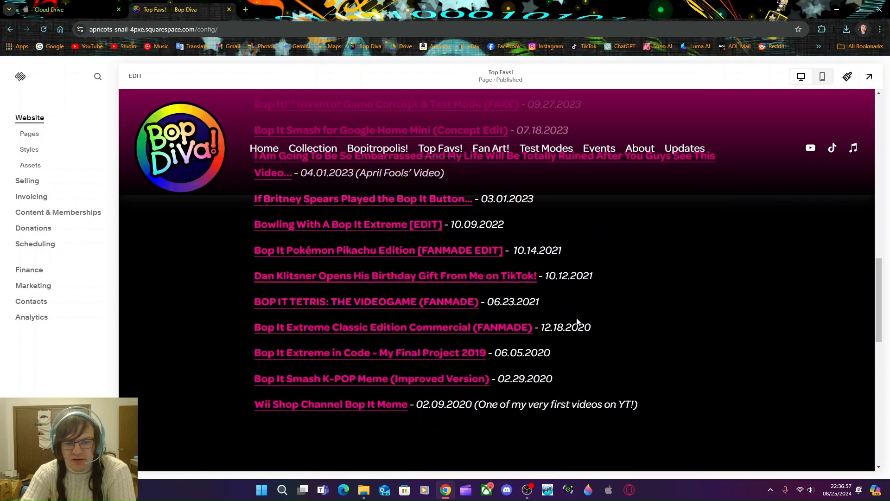
scroll(569, 321, "up", 3)
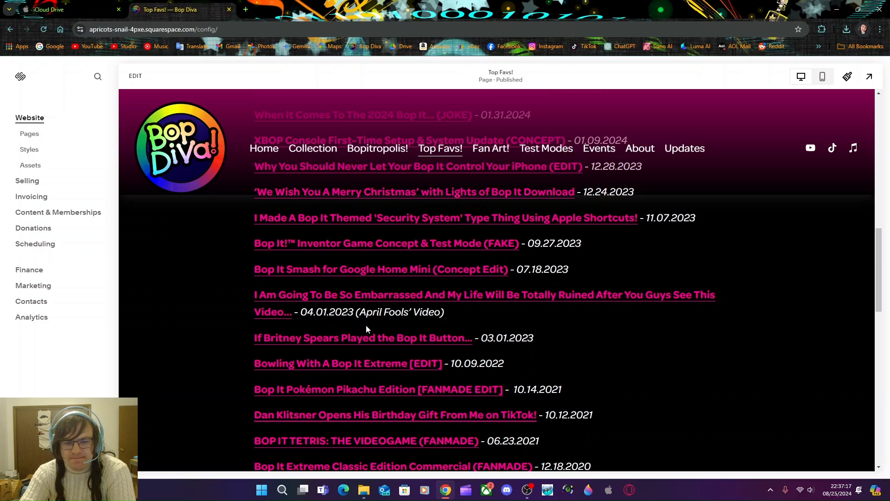
scroll(366, 328, "up", 4)
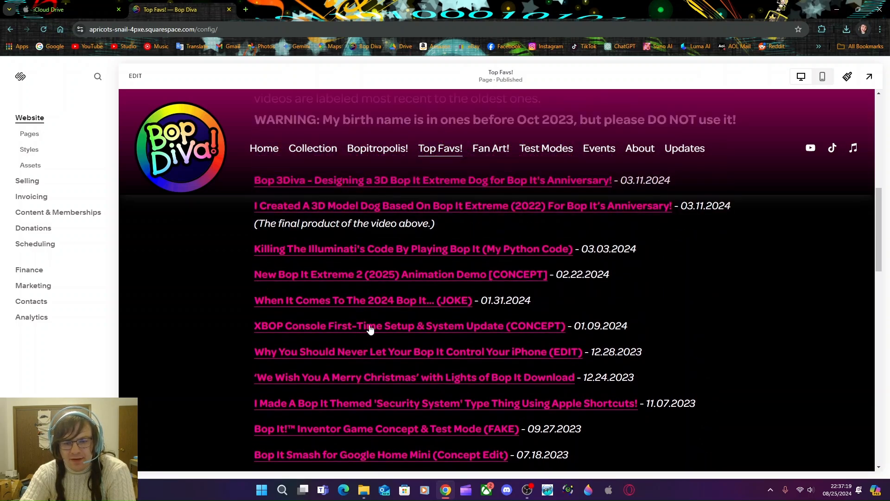
scroll(420, 323, "up", 2)
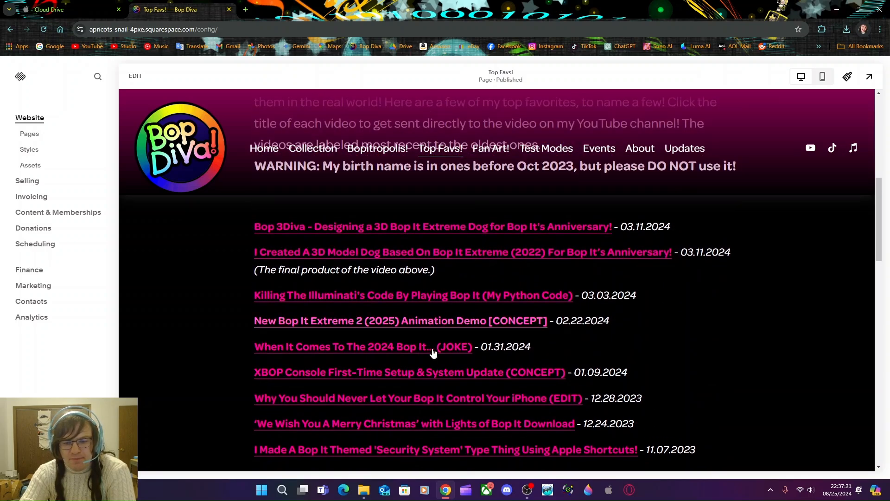
scroll(370, 323, "up", 1)
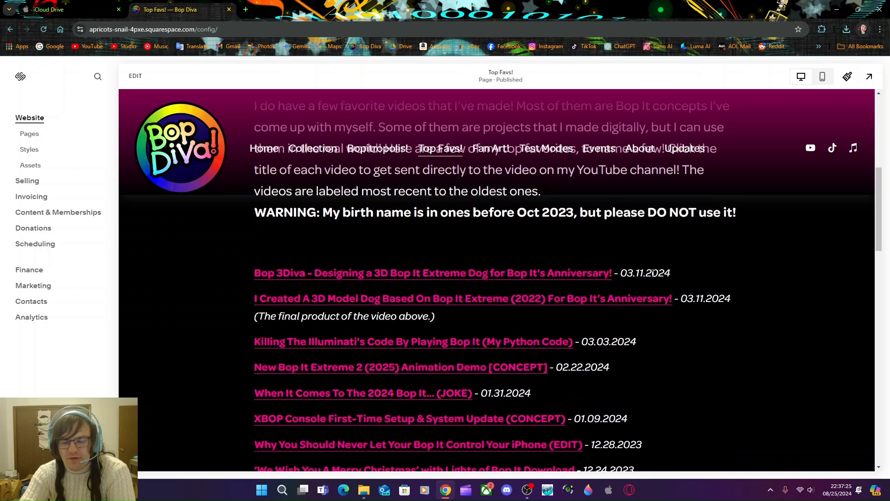
scroll(644, 283, "down", 12)
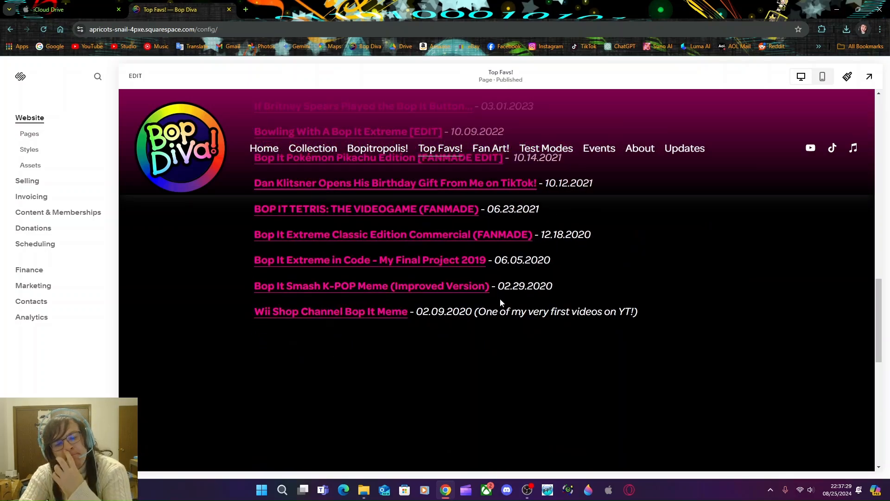
scroll(501, 301, "up", 12)
scroll(499, 300, "up", 3)
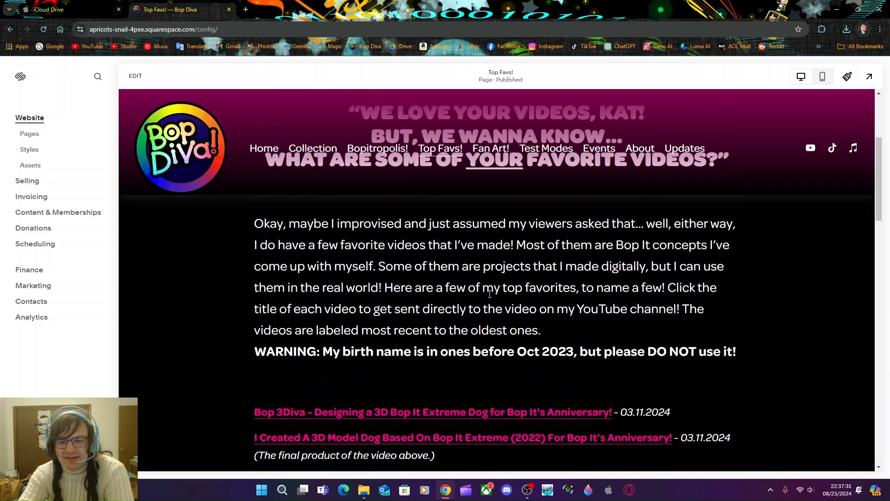
- Open the Fan Art! page, read its introduction, and browse the captioned artwork slideshow through all its pictures
left_click(493, 149)
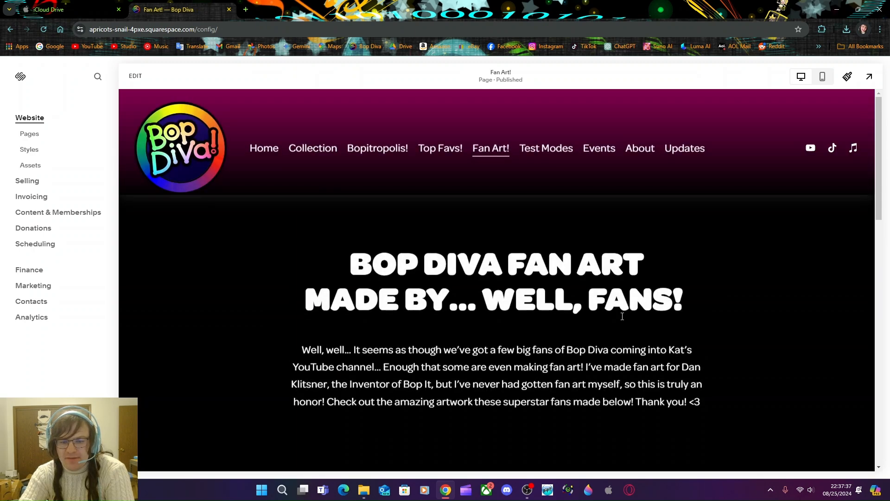
scroll(617, 316, "down", 4)
scroll(618, 315, "down", 2)
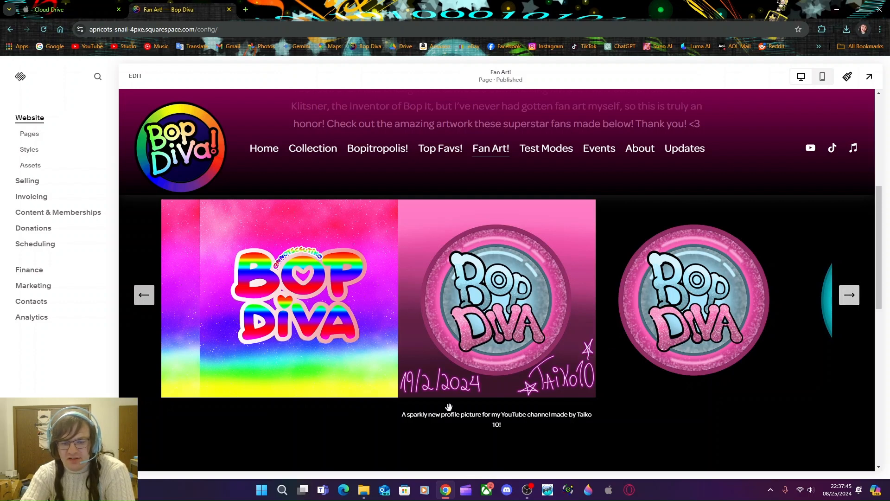
left_click(851, 299)
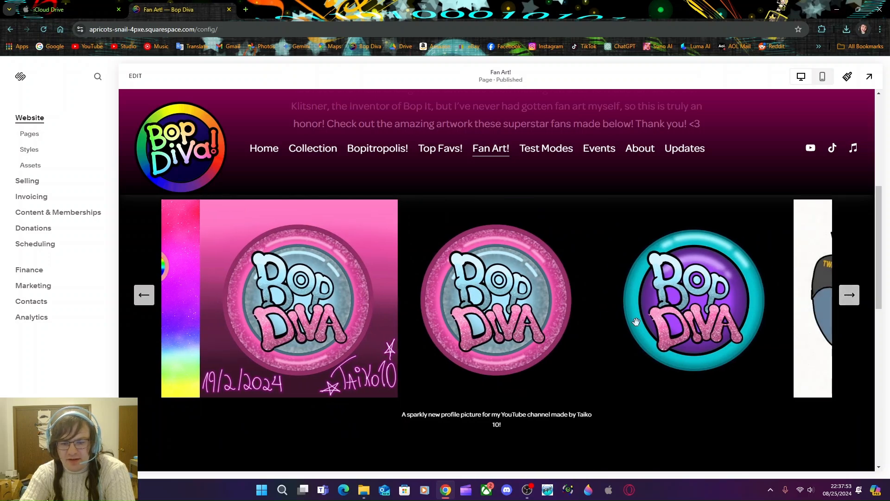
left_click(855, 303)
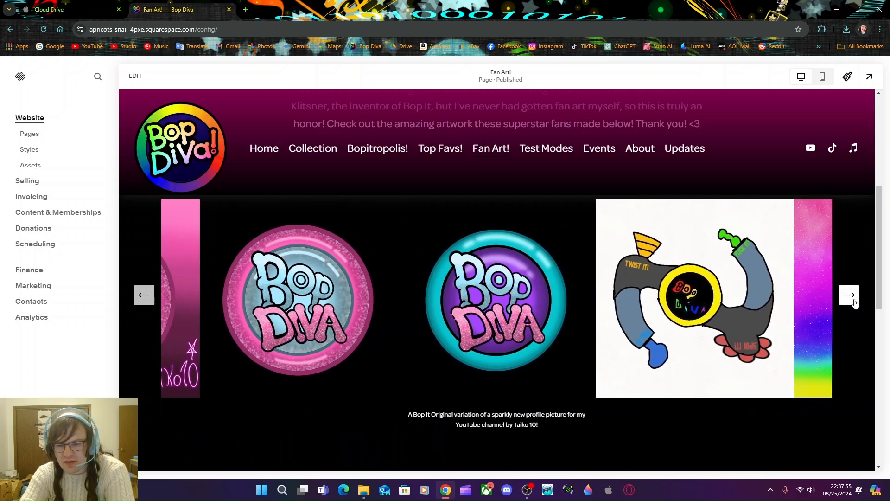
left_click(850, 296)
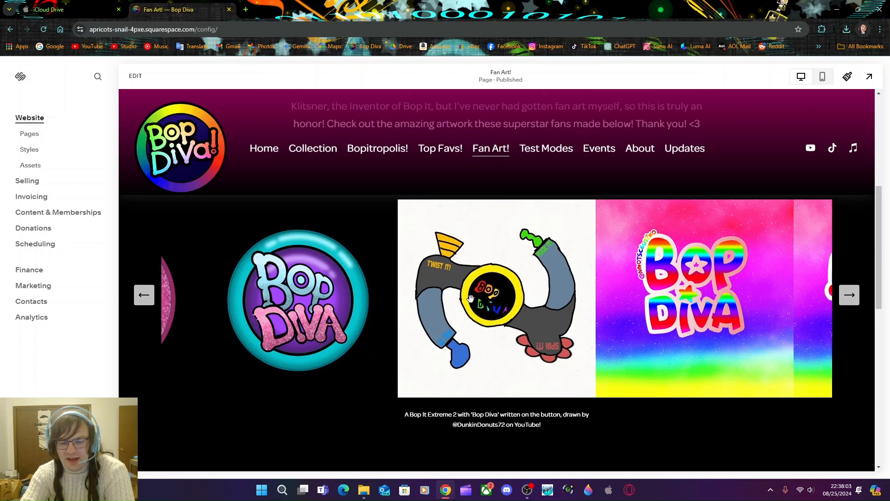
left_click(850, 299)
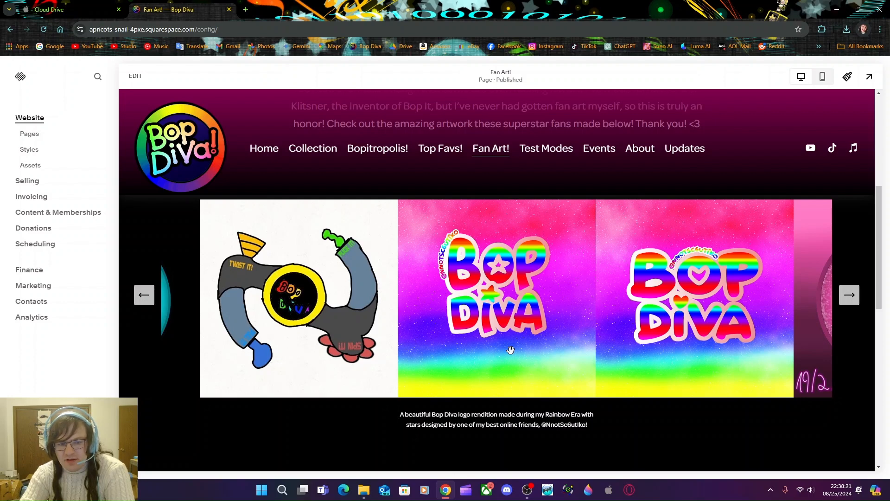
left_click(854, 299)
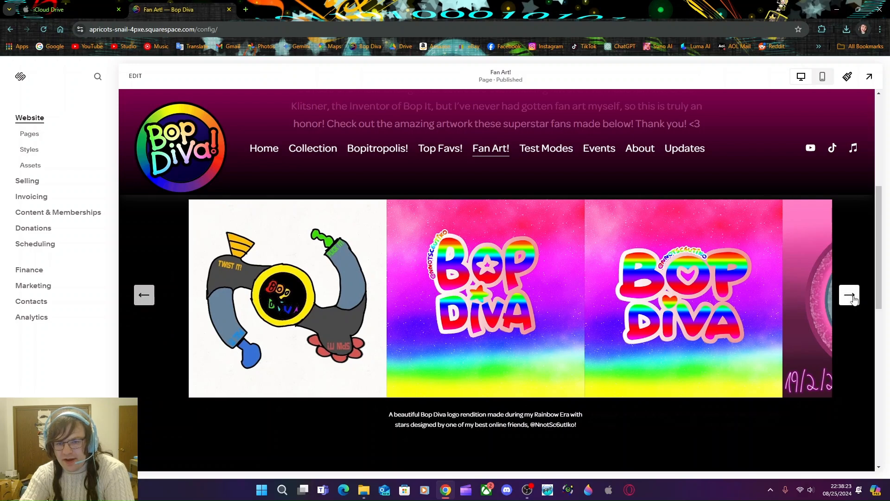
left_click(851, 297)
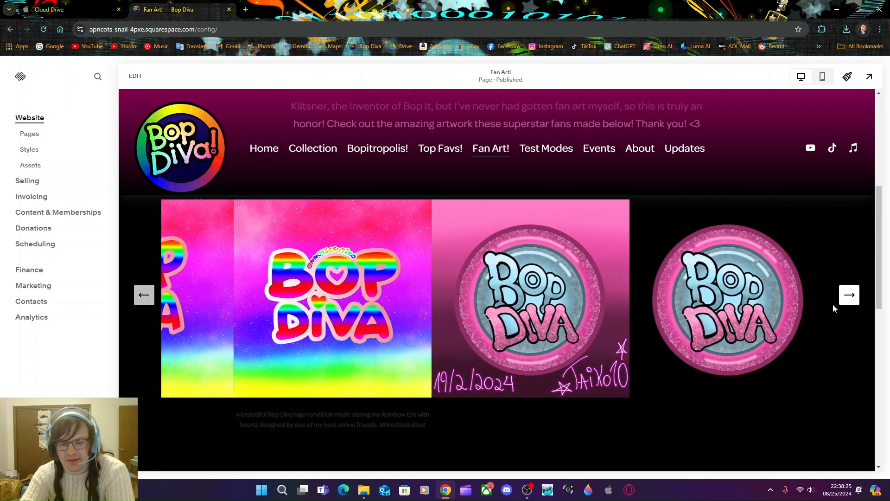
- Check the section below the fan art slideshow, and advance the slideshow to the rainbow Bop Diva logo with hearts
scroll(807, 314, "down", 4)
scroll(798, 321, "down", 5)
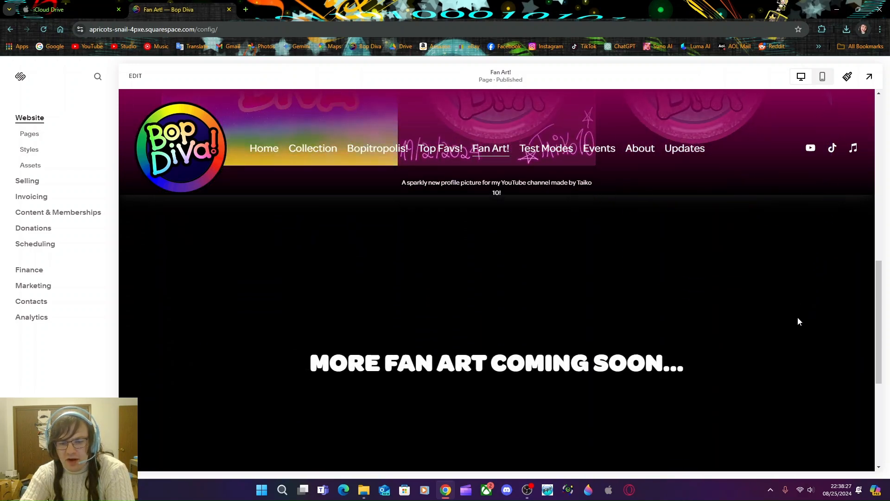
scroll(797, 316, "up", 7)
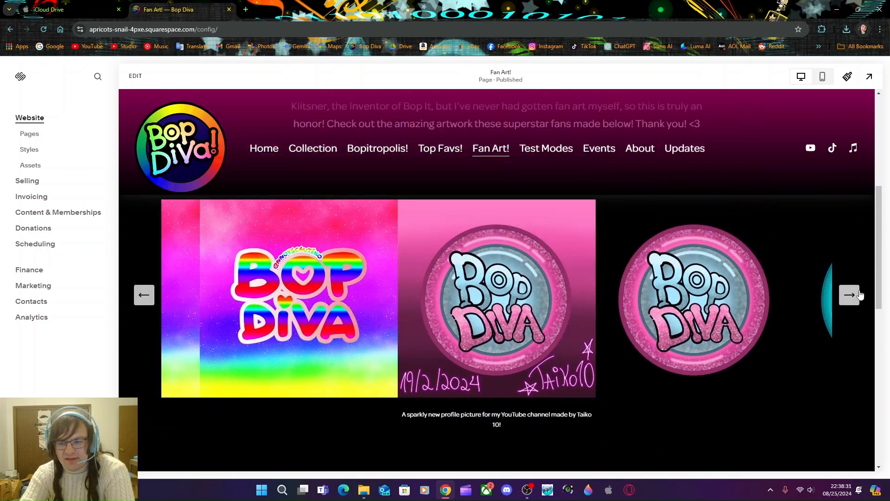
left_click(853, 295)
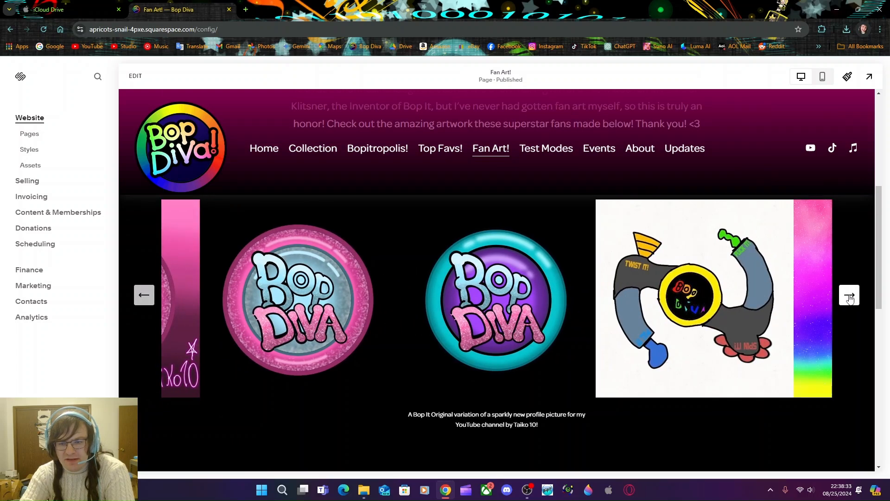
left_click(851, 297)
left_click(850, 297)
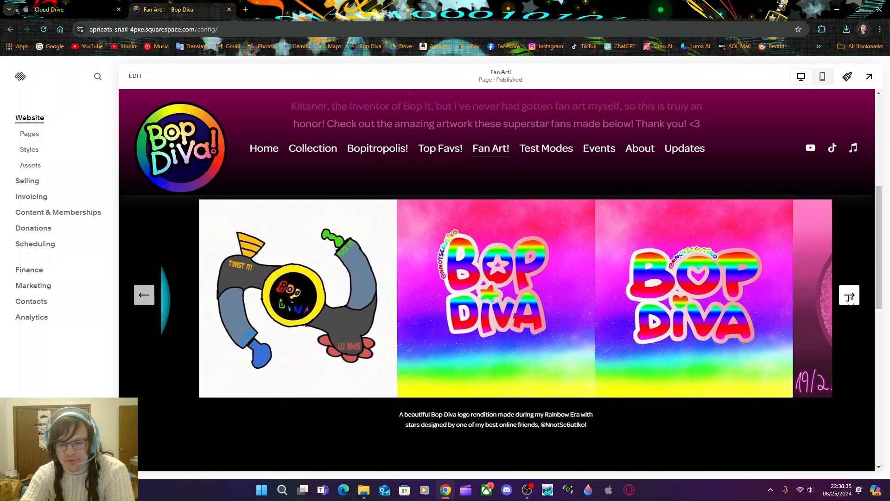
left_click(850, 297)
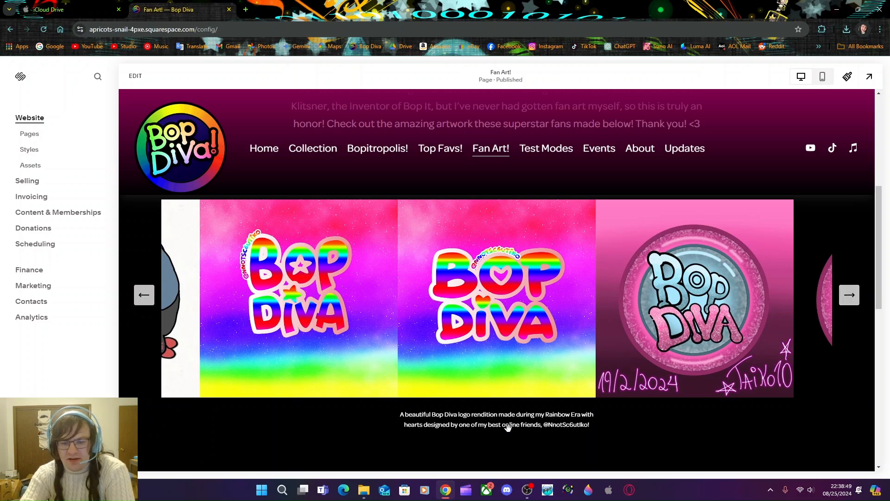
- Go back through the fan art slideshow to the pink Bop Diva profile picture without the date and signature
left_click(142, 301)
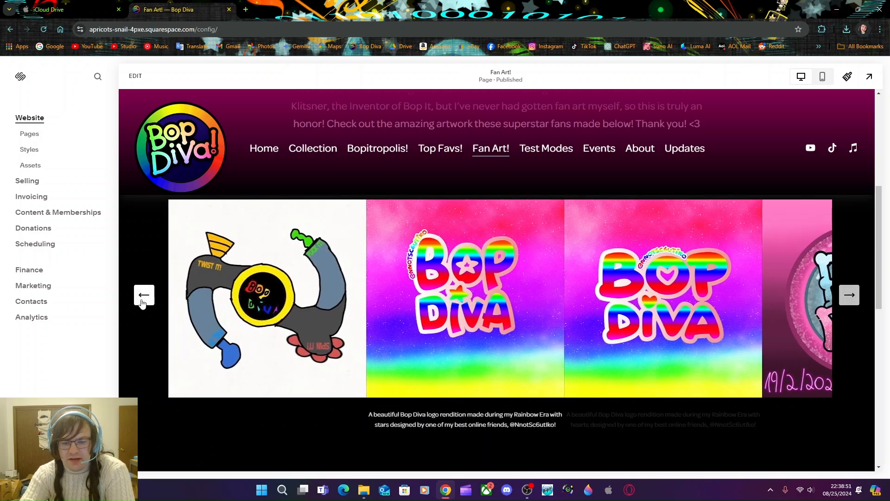
left_click(142, 302)
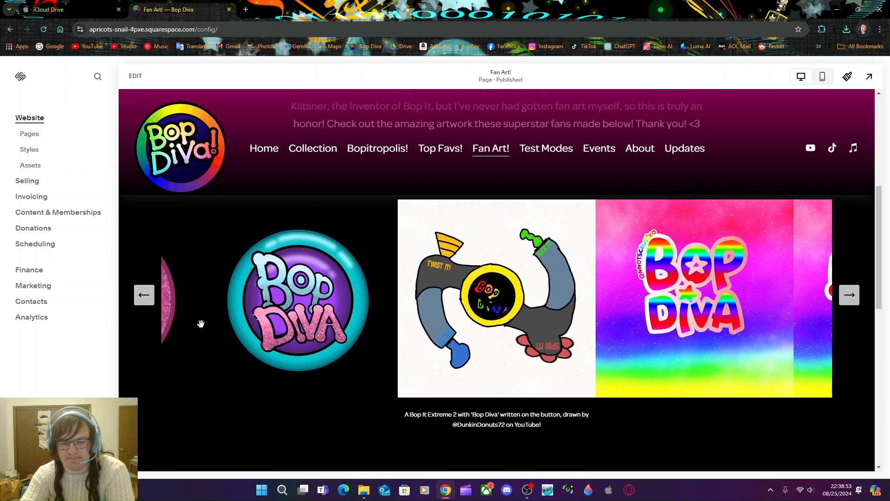
left_click(149, 302)
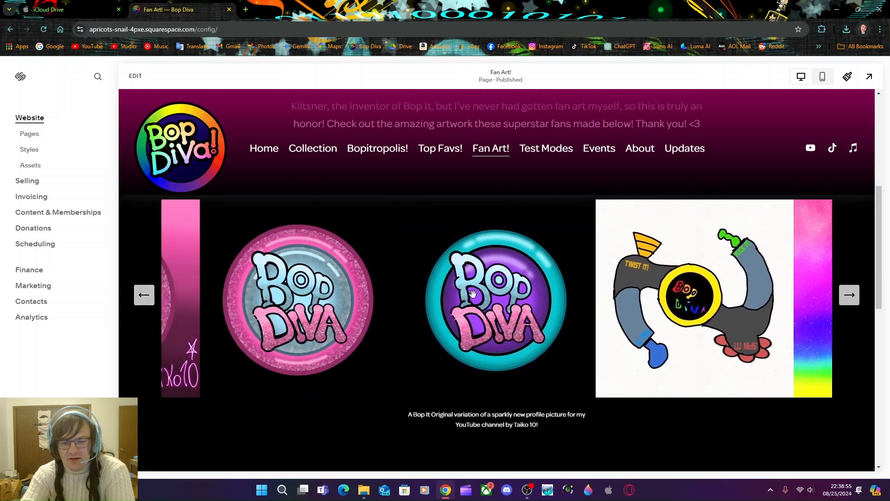
left_click(143, 295)
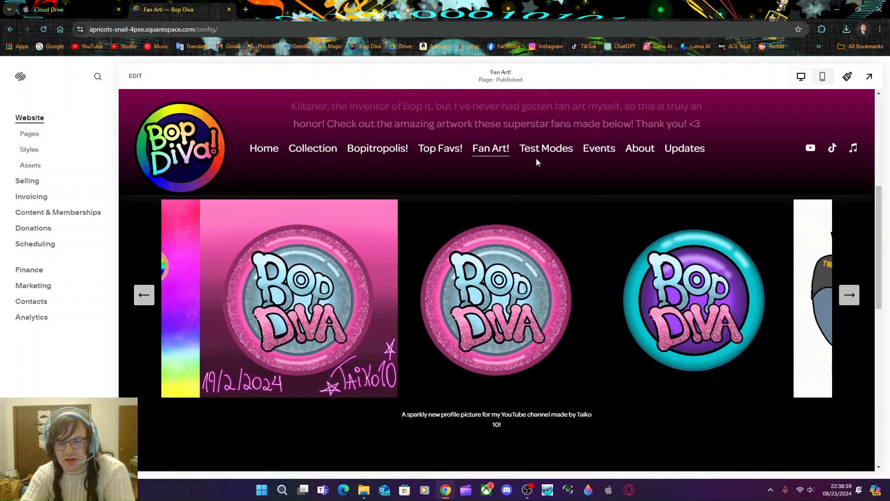
- Open the Test Modes page and read its explanation of test modes, Revision Numbers and teal list entries
left_click(545, 154)
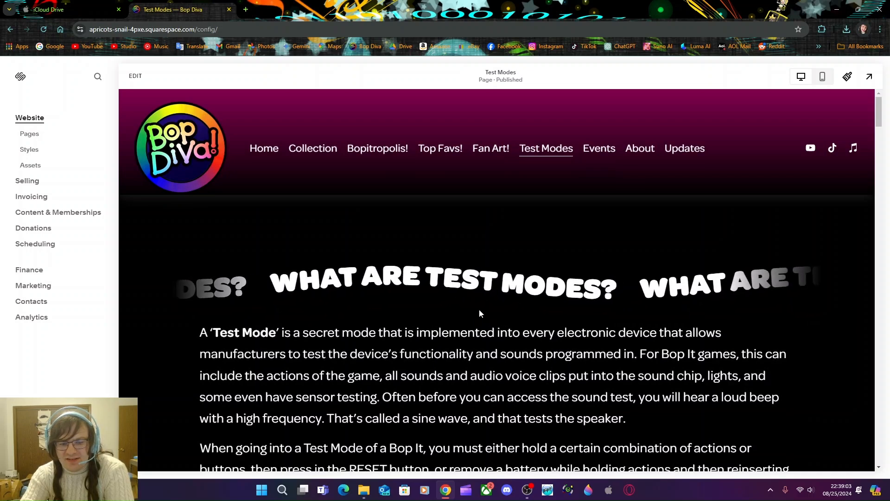
scroll(495, 330, "down", 3)
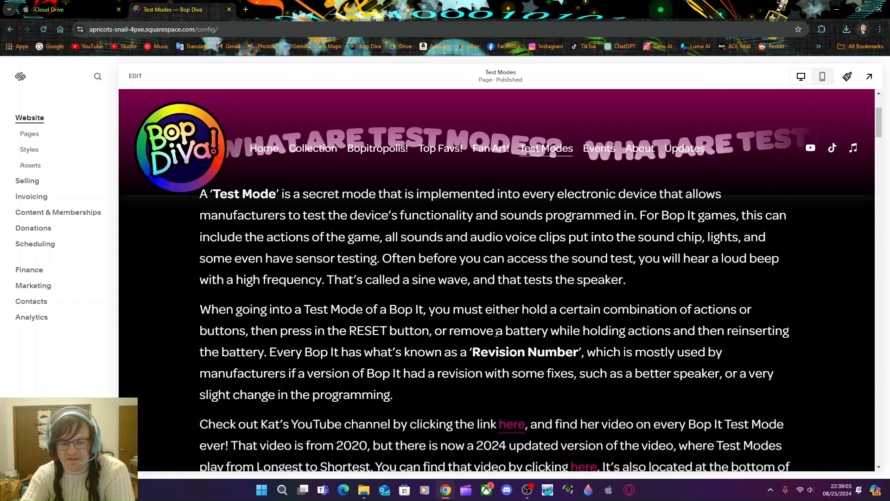
scroll(503, 339, "down", 1)
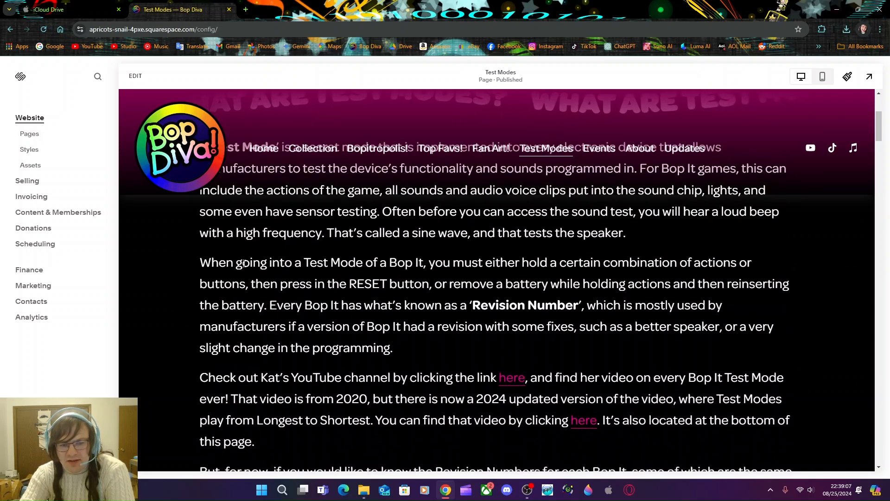
scroll(392, 307, "down", 3)
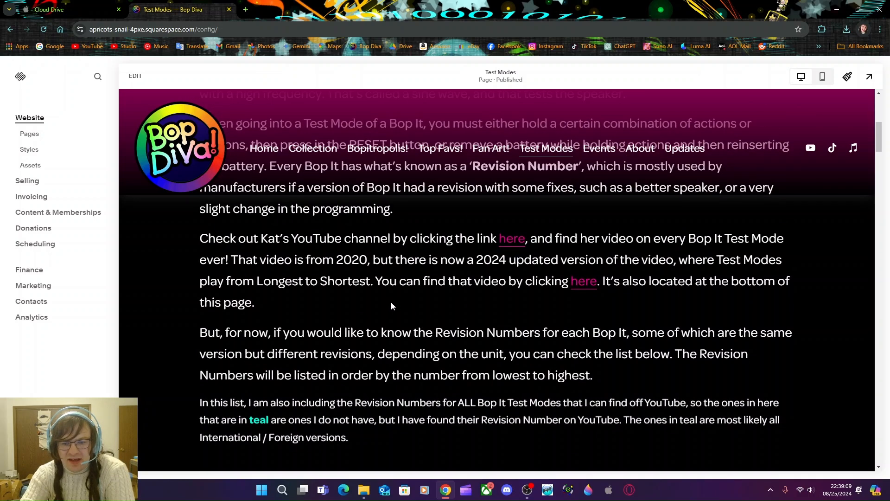
scroll(392, 306, "down", 2)
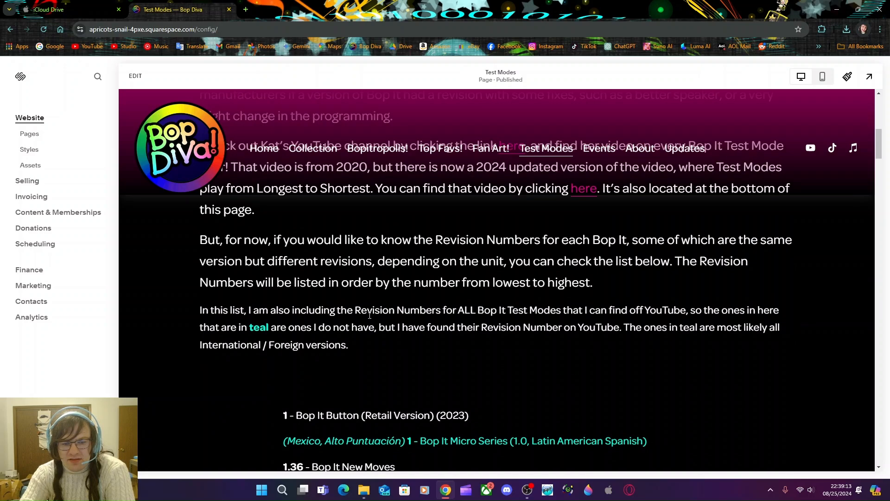
scroll(389, 315, "down", 3)
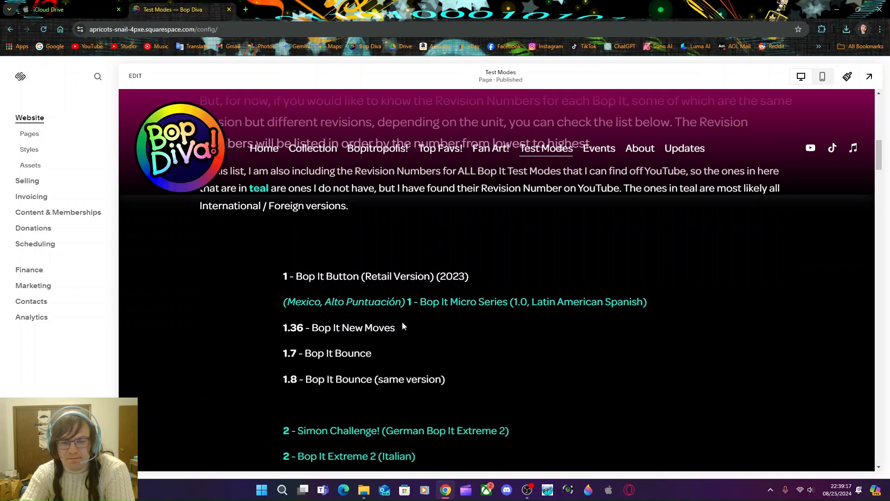
- Look through the Revision Number list of Bop It games down to the Bop It Extreme (1999) entry
scroll(403, 322, "down", 8)
scroll(402, 324, "down", 13)
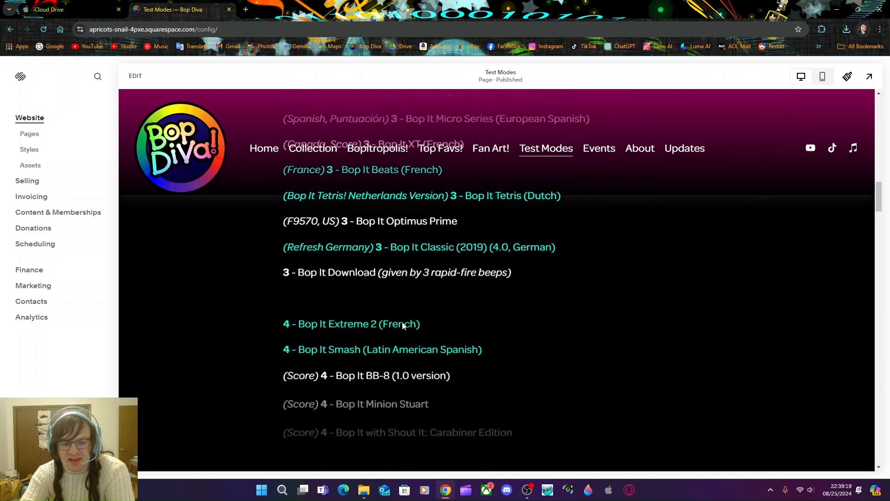
scroll(402, 325, "down", 10)
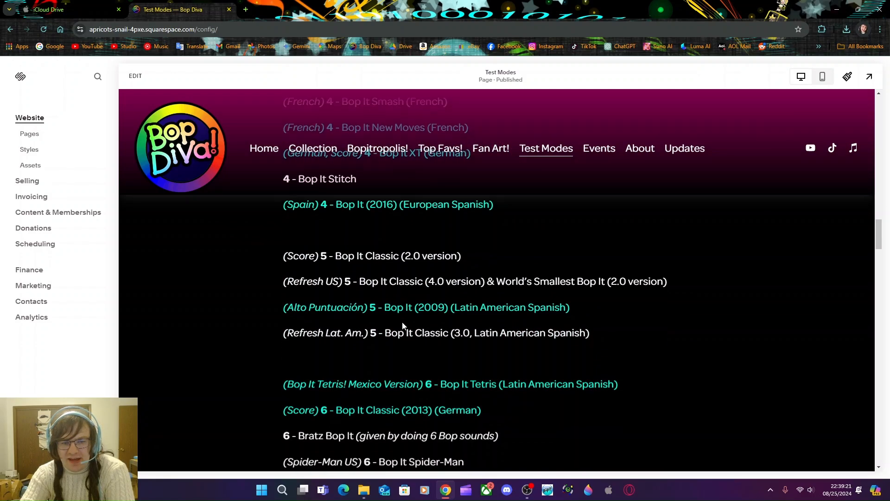
scroll(403, 331, "down", 10)
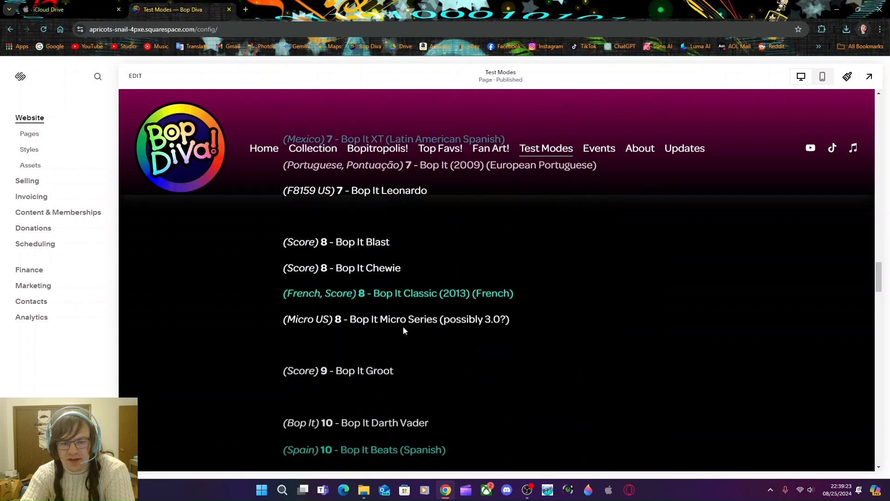
scroll(403, 330, "down", 6)
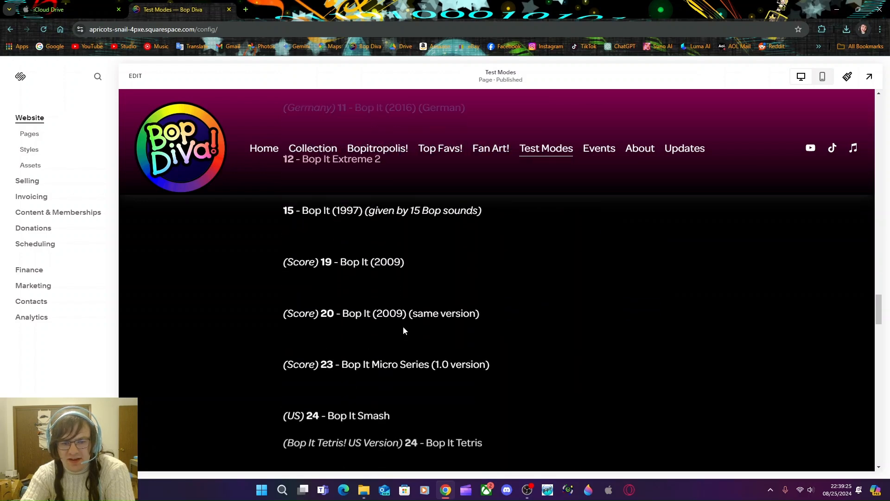
scroll(404, 329, "down", 5)
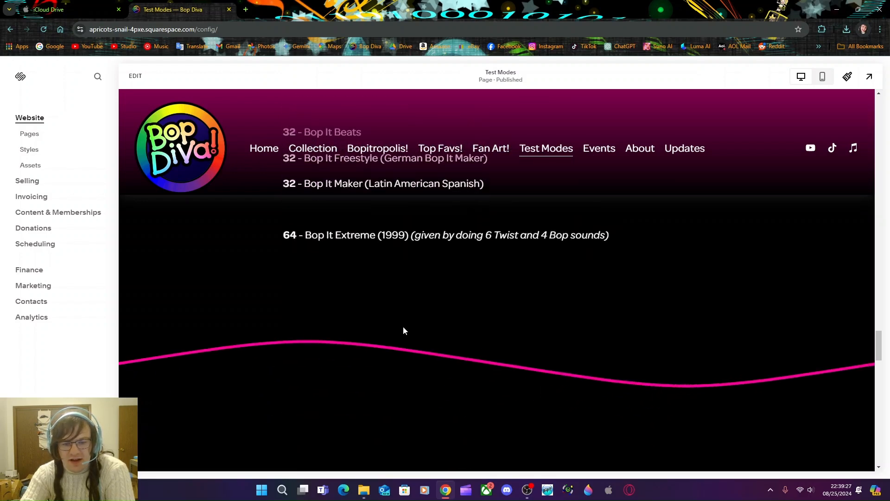
- Revisit the teal explanation on the Test Modes page and examine the teal entries under Revision Numbers 1 and 2
scroll(404, 330, "up", 20)
scroll(402, 326, "up", 15)
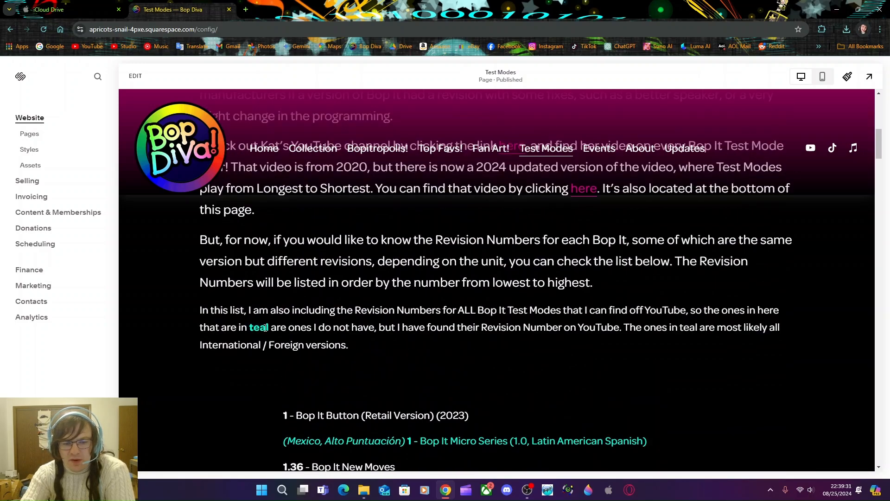
scroll(269, 330, "down", 2)
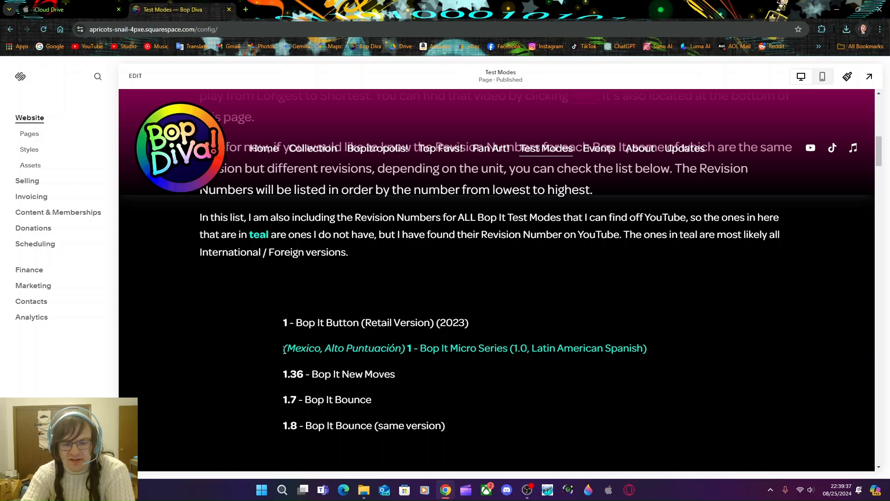
scroll(285, 349, "down", 4)
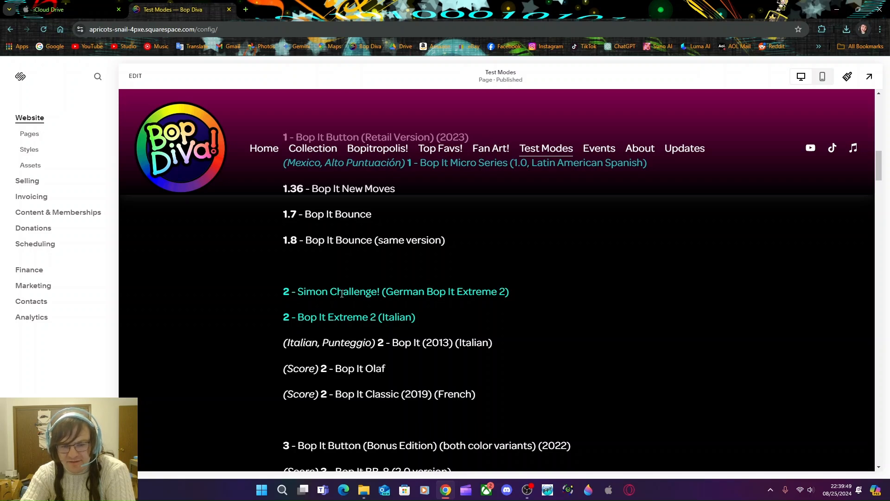
left_click_drag(283, 293, 509, 293)
left_click(447, 321)
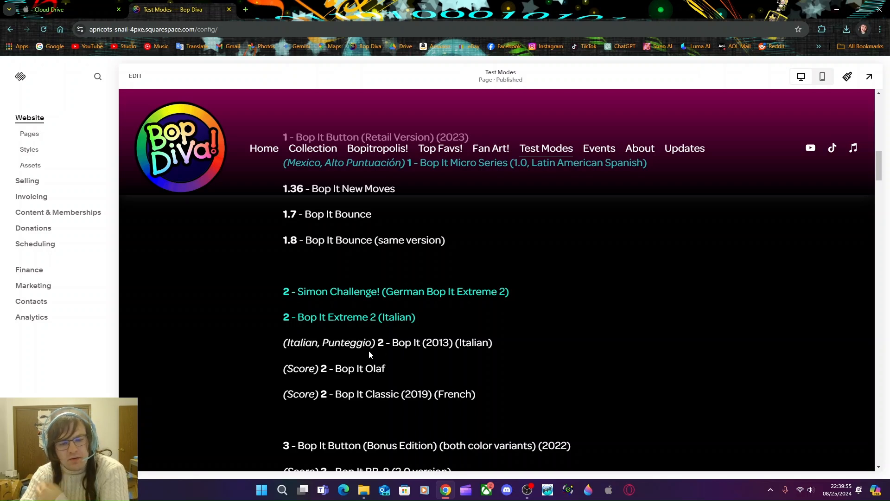
- Open the Events page and read through its Bop Diva channel schedule and the upcoming event entries
left_click(592, 157)
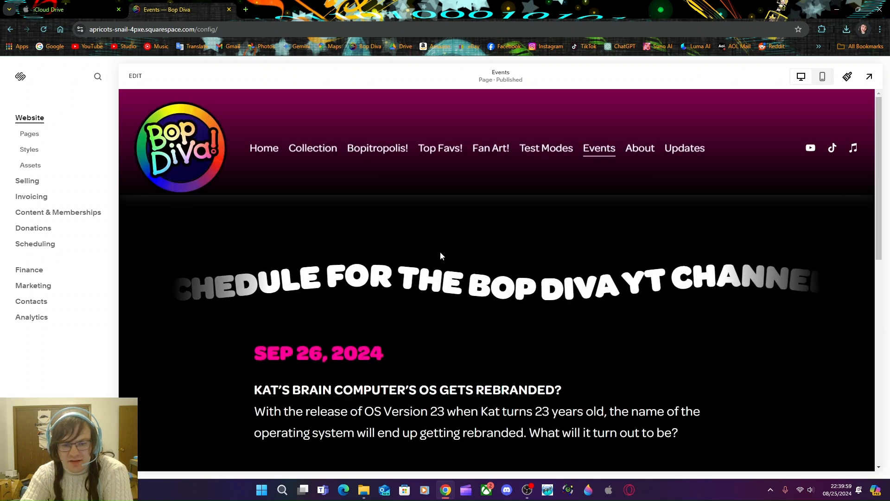
scroll(444, 260, "down", 6)
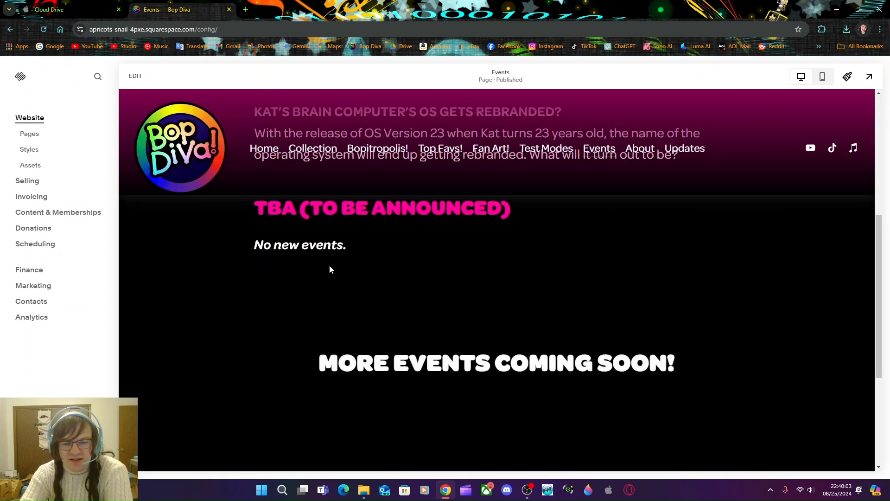
scroll(330, 269, "up", 4)
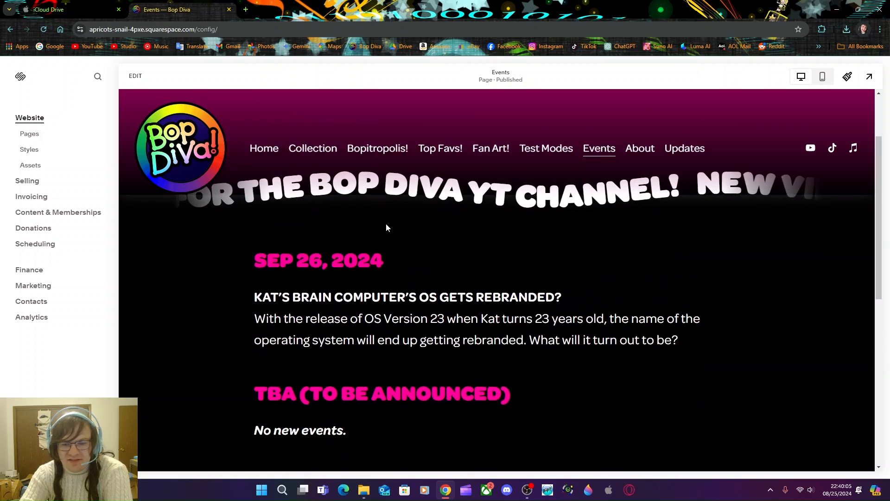
- Open the About page and look over its biography text and portrait photo
left_click(639, 149)
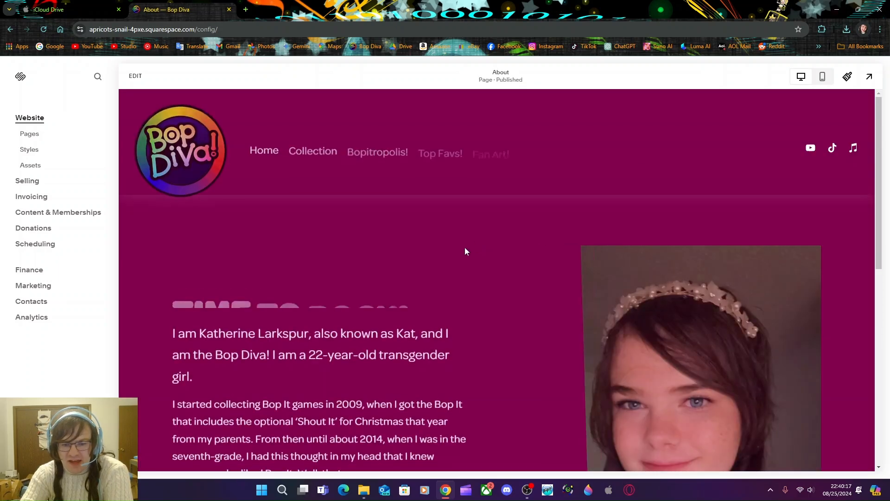
scroll(565, 299, "down", 3)
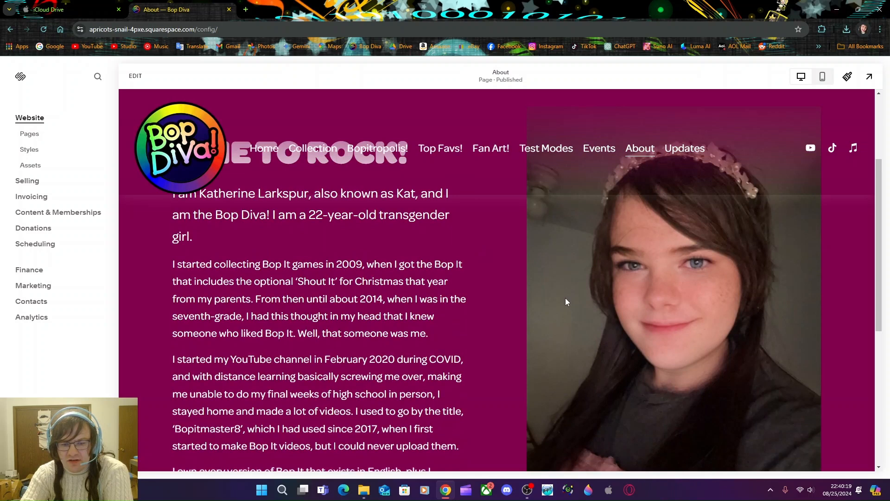
scroll(564, 299, "down", 3)
scroll(564, 298, "up", 7)
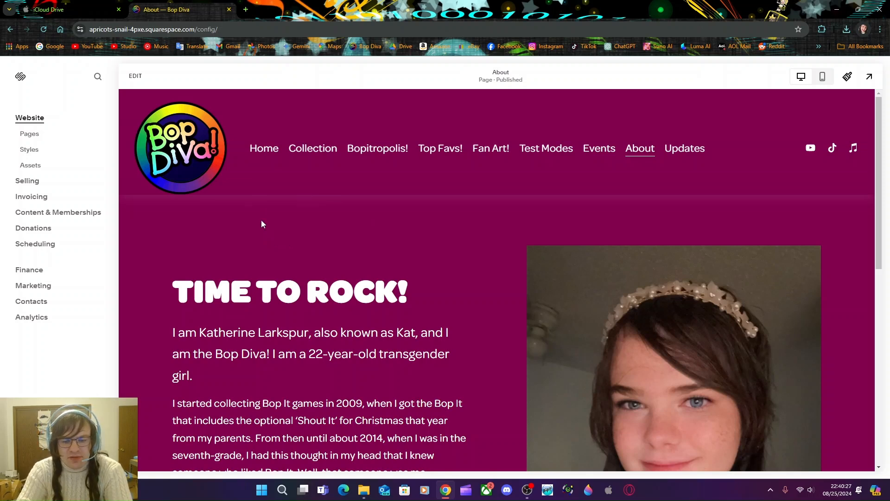
- Open iCloud Photos in a new tab and download the winking white-sweater selfie from Favorites as IMG_7871
left_click(246, 9)
type("icloud.com/photos/")
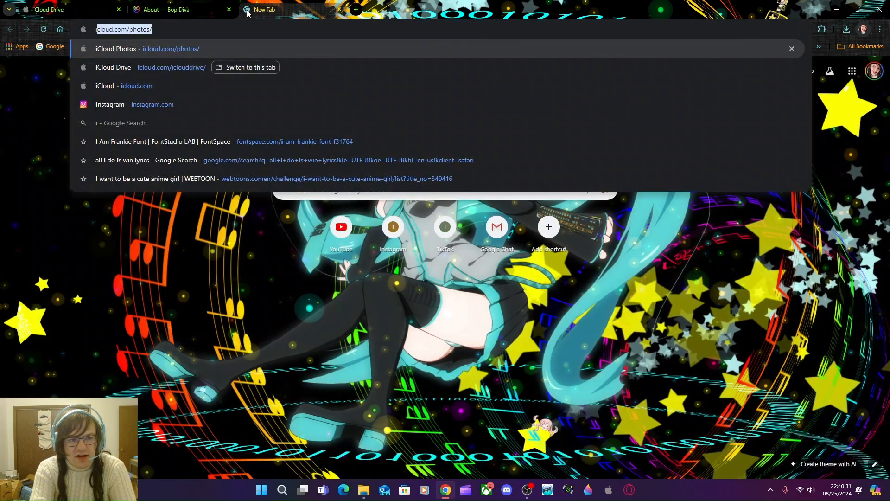
key("Return")
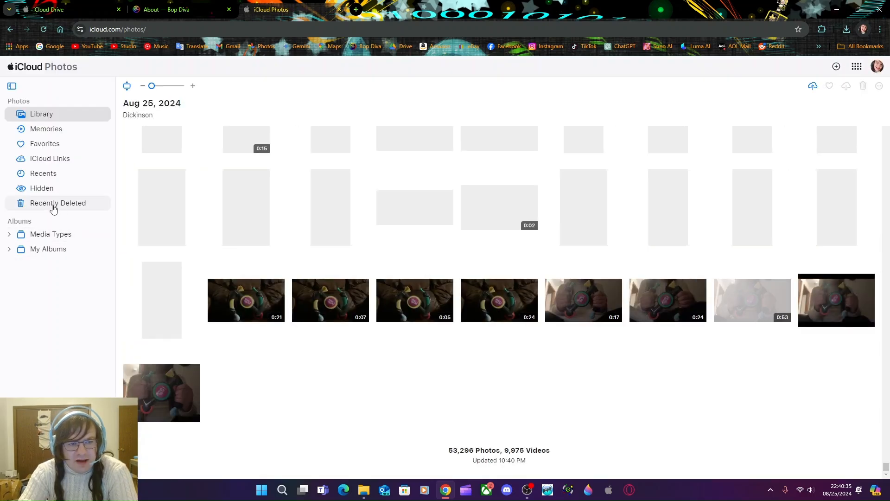
left_click(52, 143)
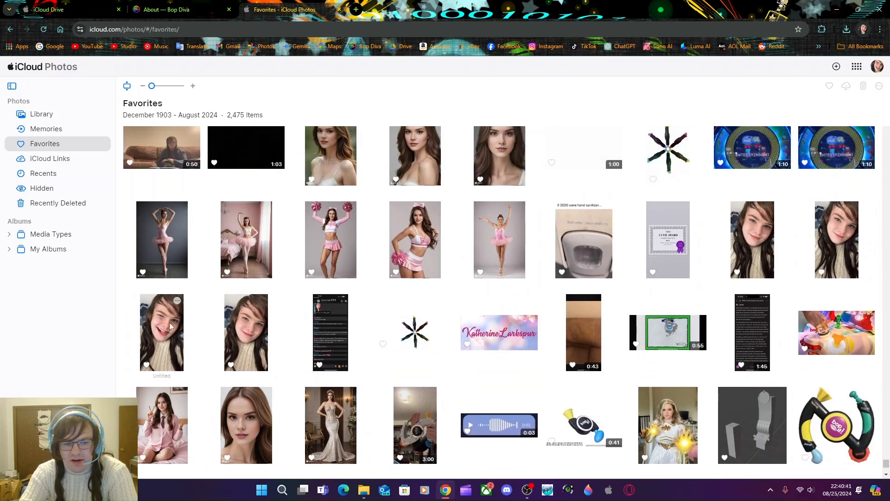
right_click(170, 326)
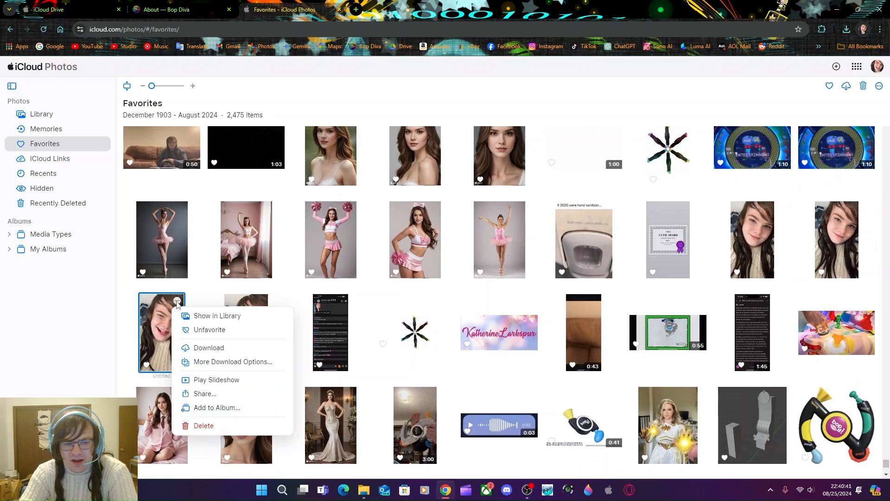
left_click(224, 348)
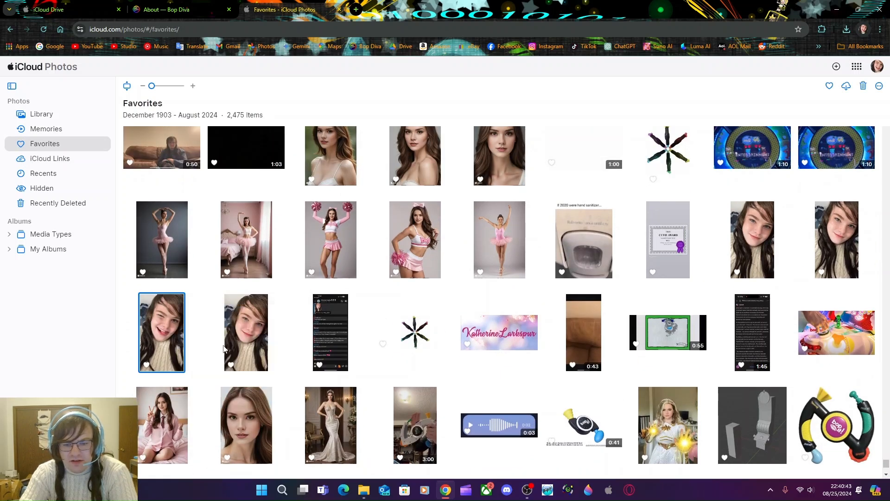
left_click(358, 230)
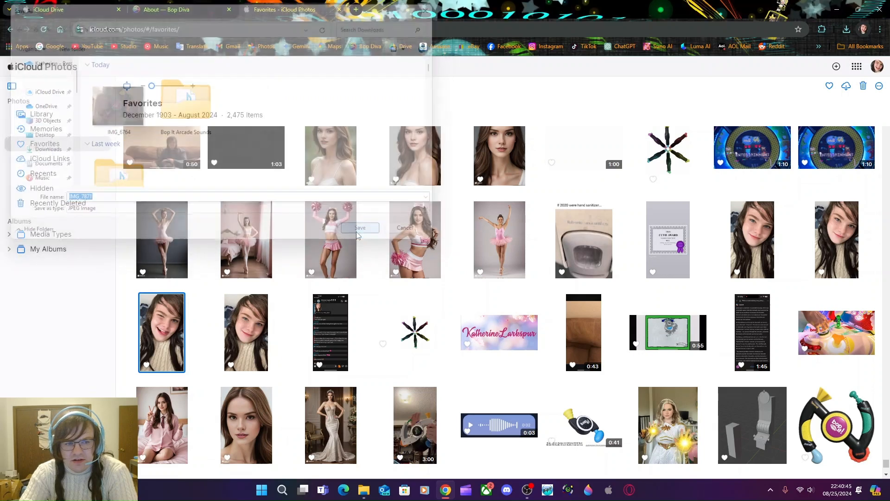
- Back in Squarespace, edit the About page and replace its portrait image with the uploaded file IMG_7871.JPEG from Downloads
left_click(179, 12)
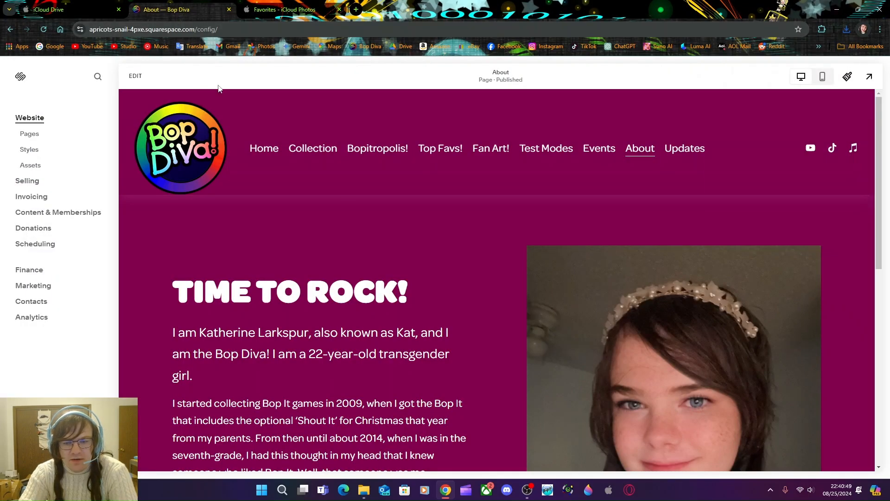
scroll(584, 299, "down", 1)
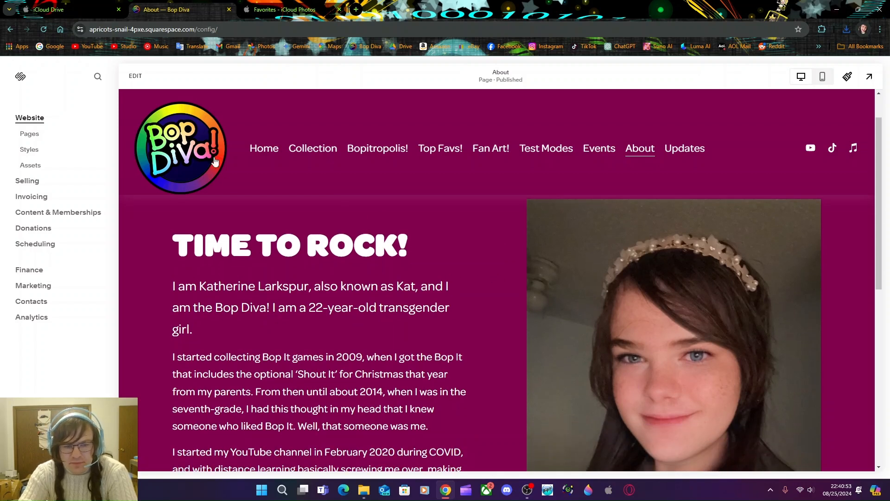
left_click(135, 79)
scroll(515, 262, "down", 2)
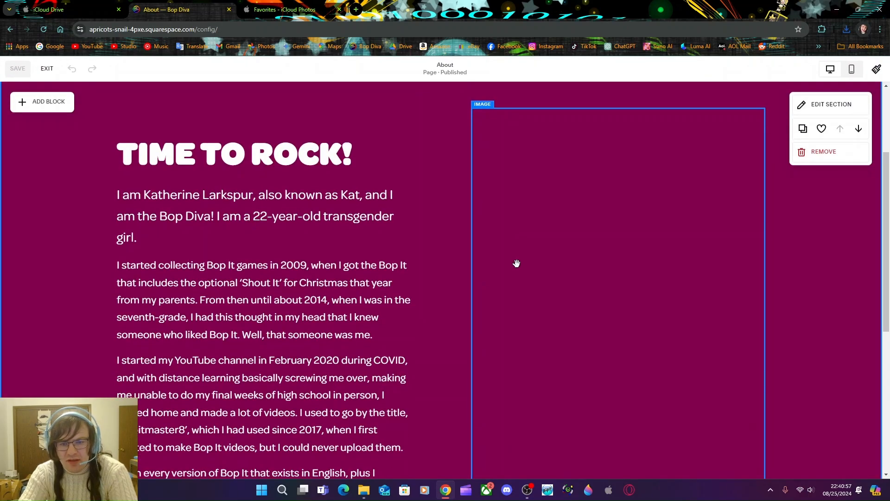
left_click(619, 269)
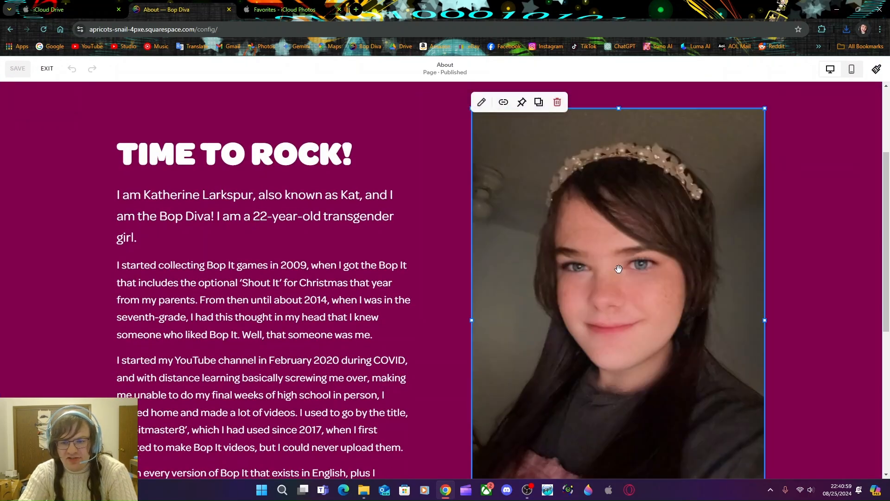
left_click(482, 103)
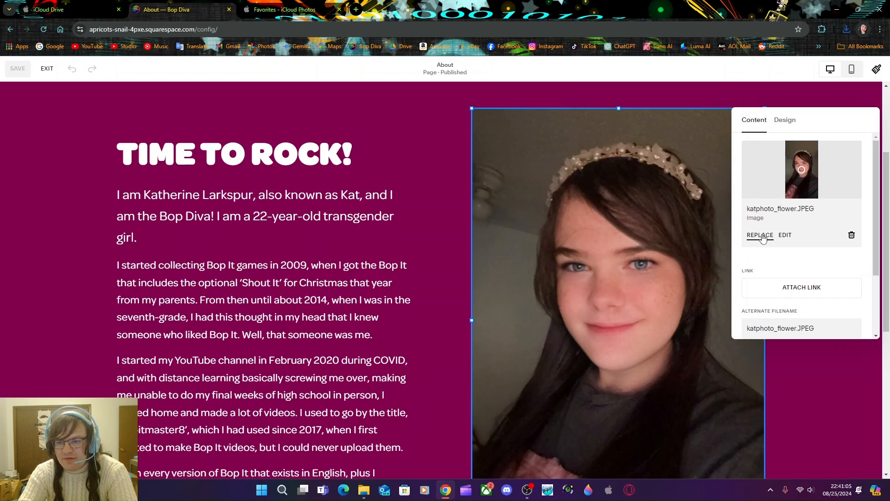
left_click(763, 238)
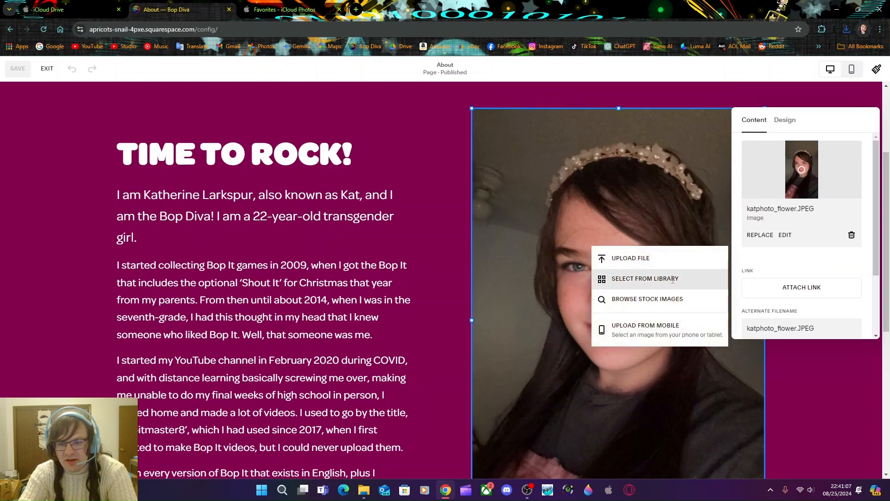
left_click(656, 261)
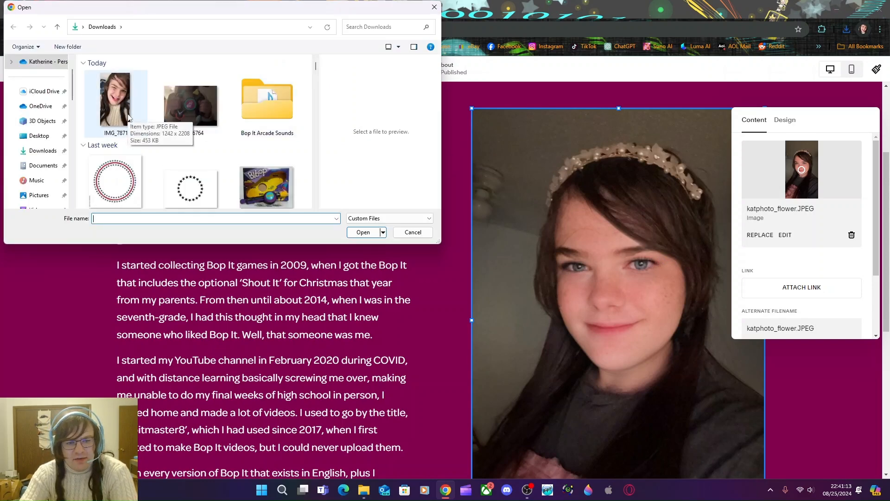
double_click(128, 115)
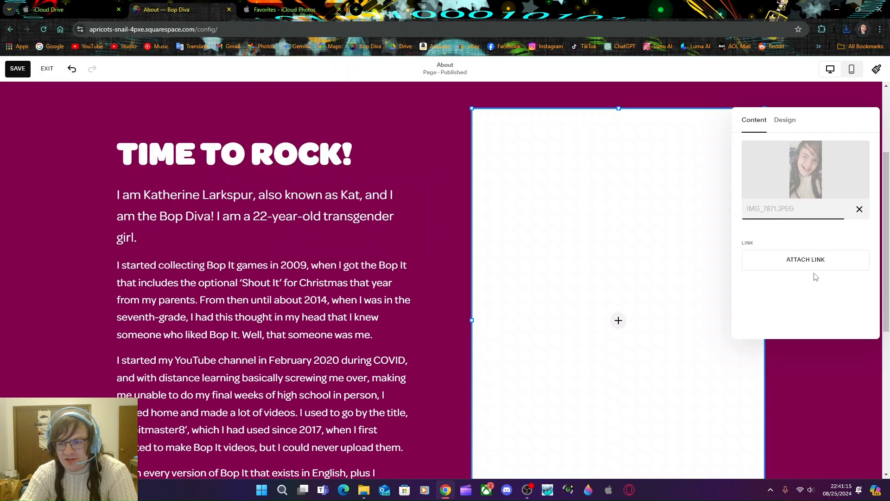
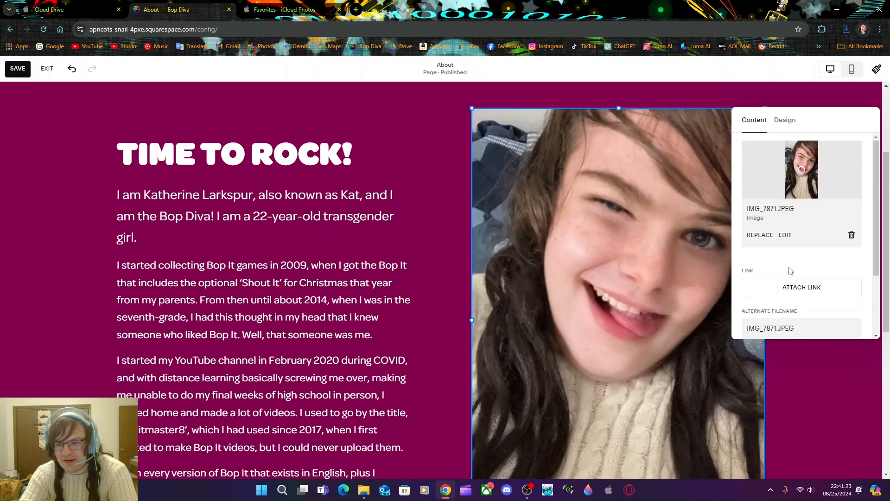
- Replace the IMG_7871 part of the new portrait's alternate filename with kat_, keeping the JPEG extension
scroll(798, 275, "down", 1)
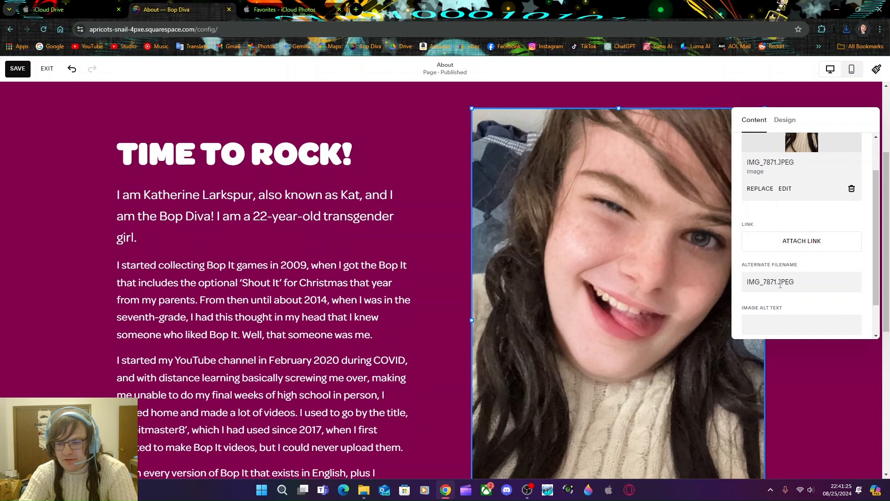
left_click_drag(777, 283, 742, 286)
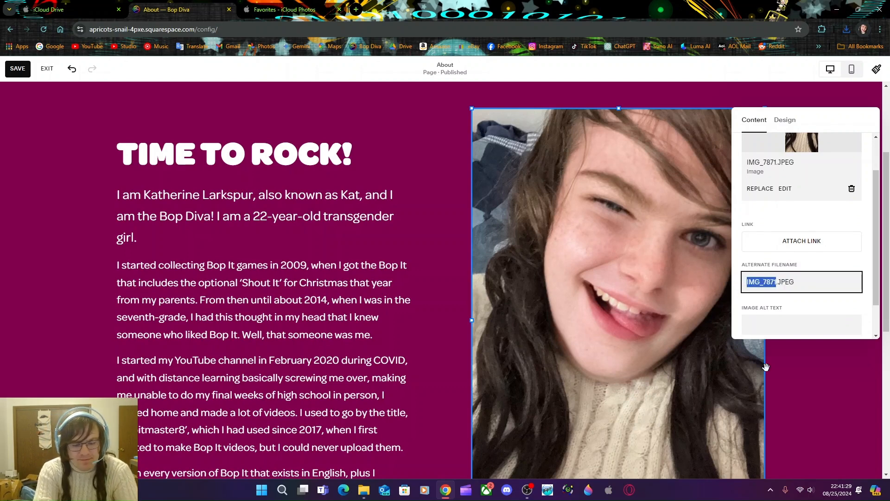
type("katz_")
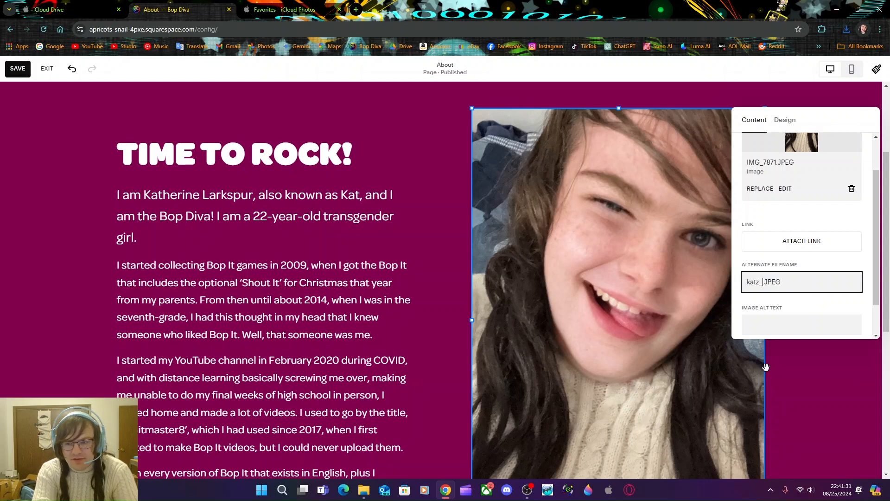
key("Left")
key("BackSpace")
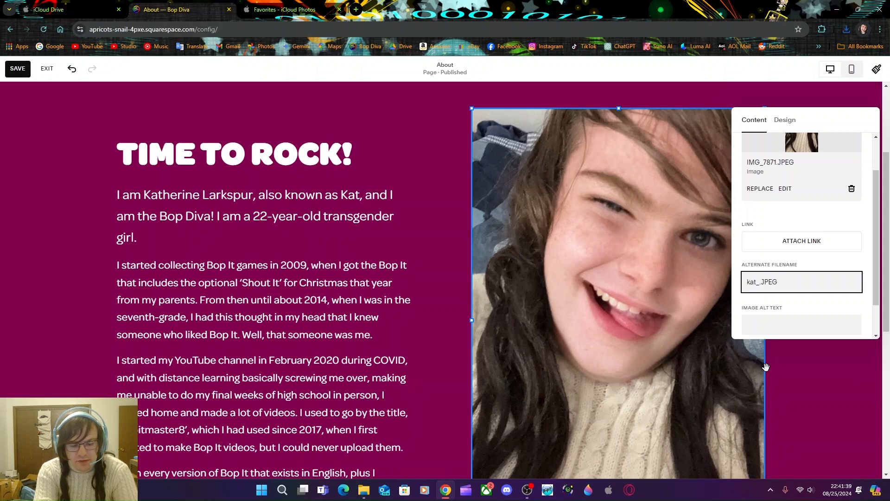
type("wink")
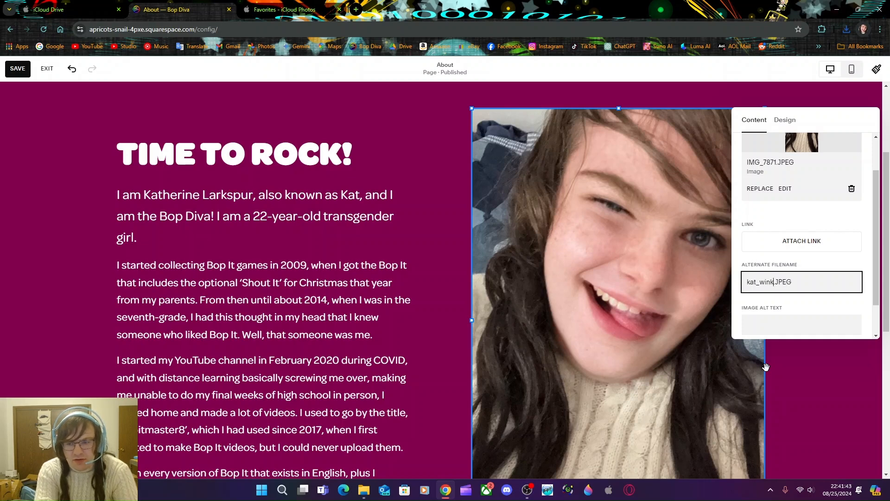
type("w")
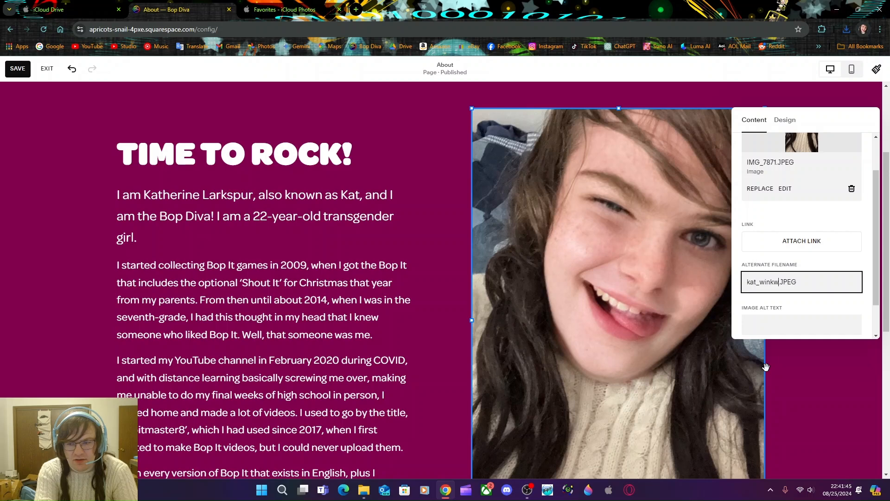
type("tongue")
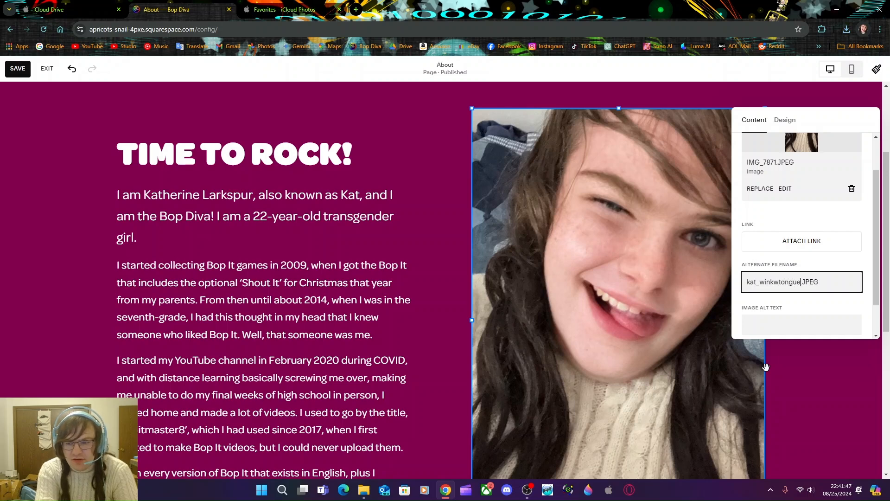
type("out")
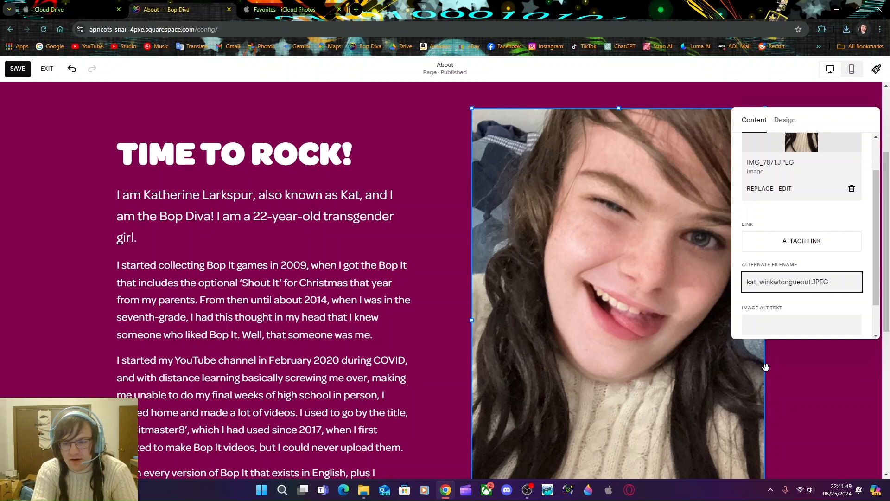
key("BackSpace")
key("BackSpace")
key("BackSpace")
key("BackSpace")
key("BackSpace")
key("BackSpace")
key("BackSpace")
key("BackSpace")
key("BackSpace")
key("BackSpace")
key("BackSpace")
key("BackSpace")
key("BackSpace")
key("BackSpace")
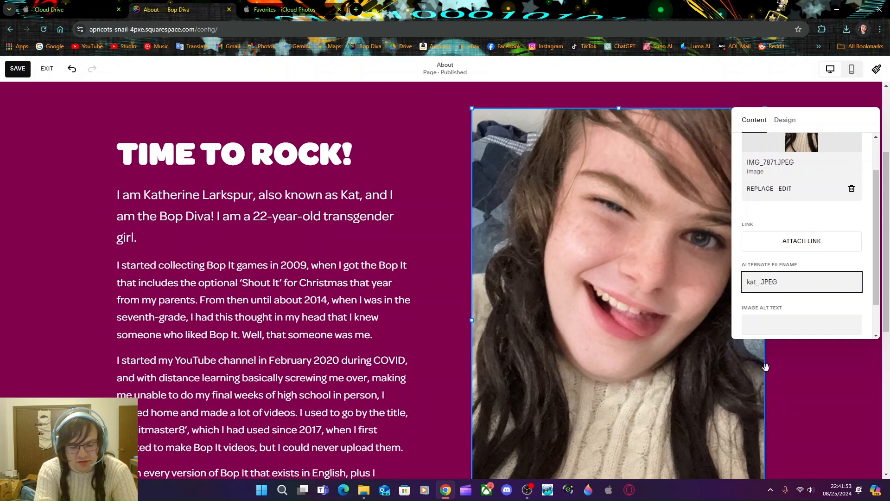
- Complete the portrait's alternate filename as kat_fun.JPEG
type("fun")
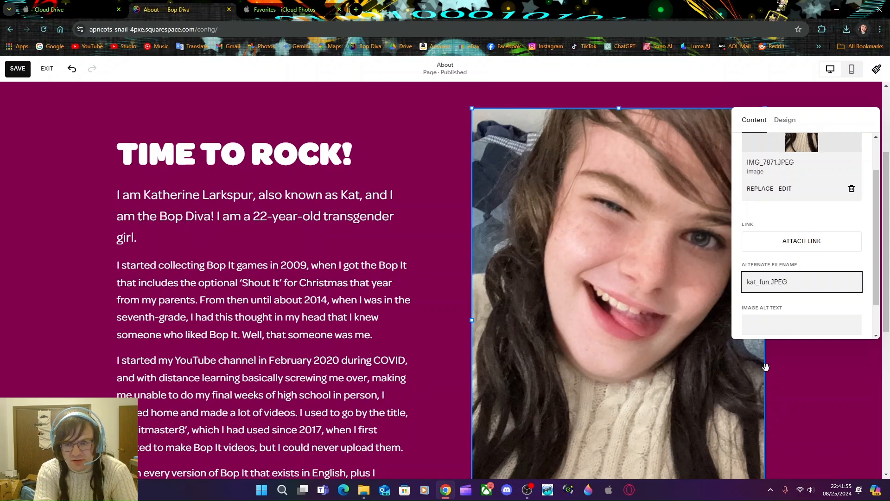
- Complete the portrait's alternate filename as kat_funselfie.JPEG and begin its image alt text with "An image of a"
type("selfie")
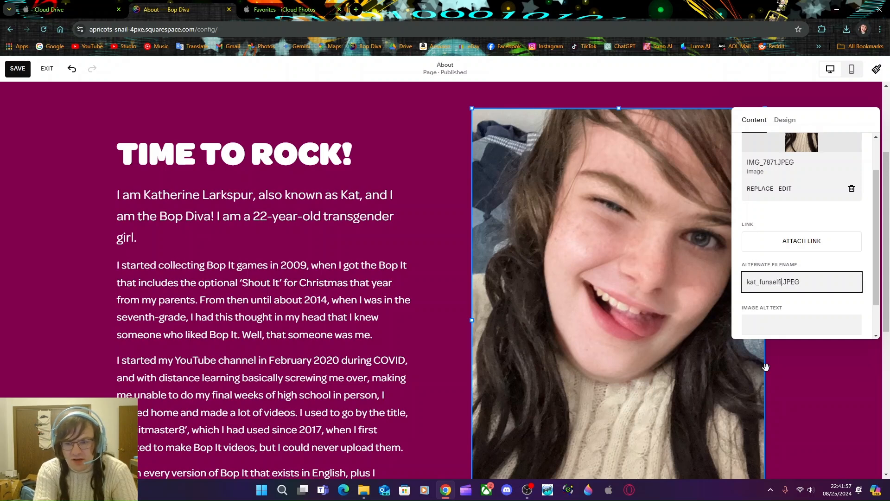
scroll(798, 292, "down", 1)
left_click(794, 284)
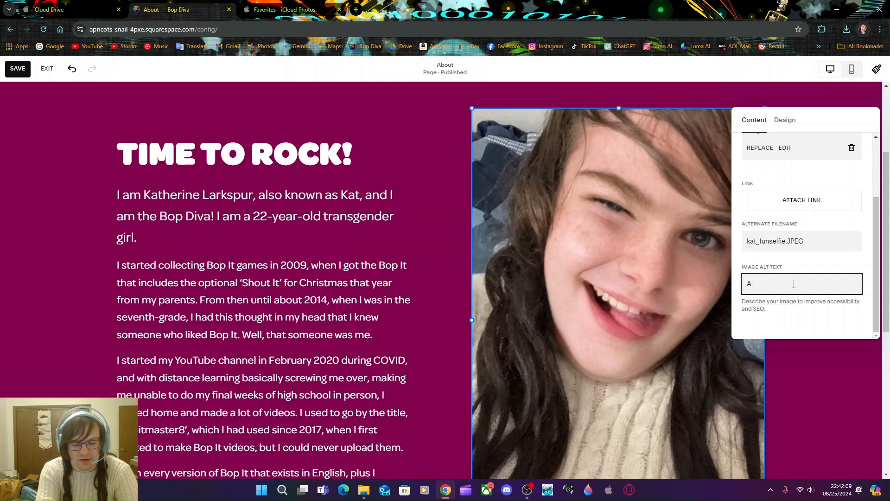
type("An image of a")
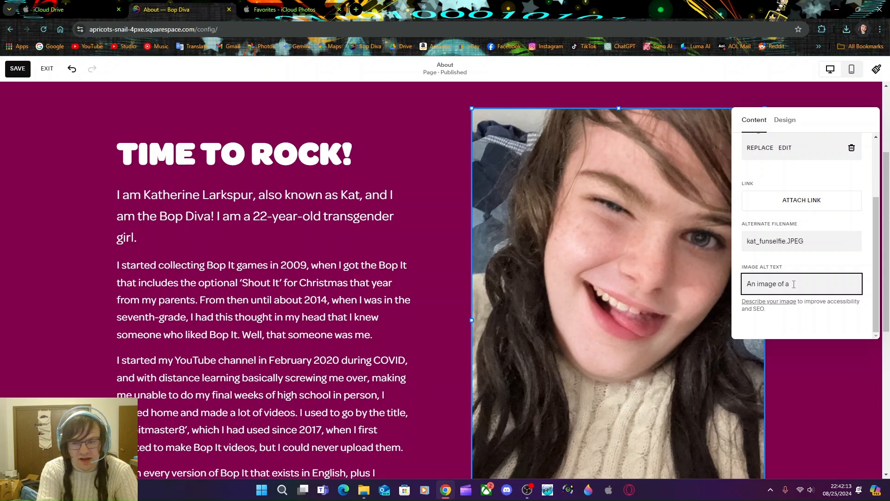
type(" y")
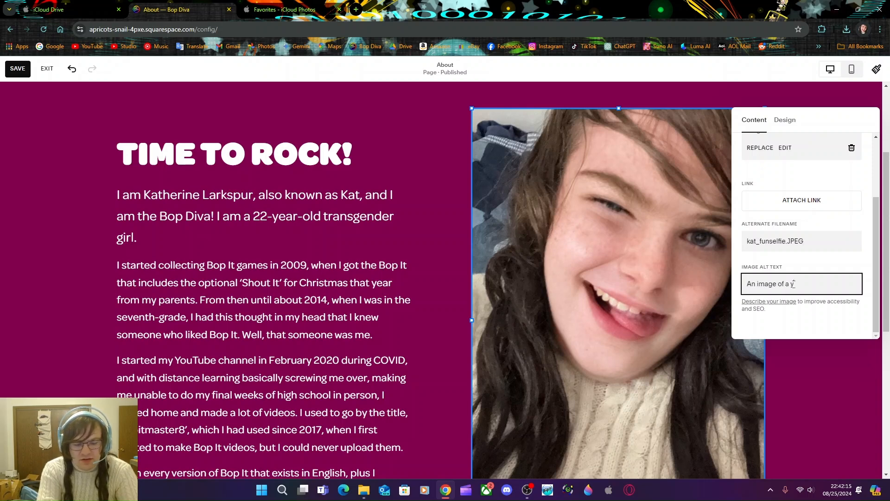
type("oung")
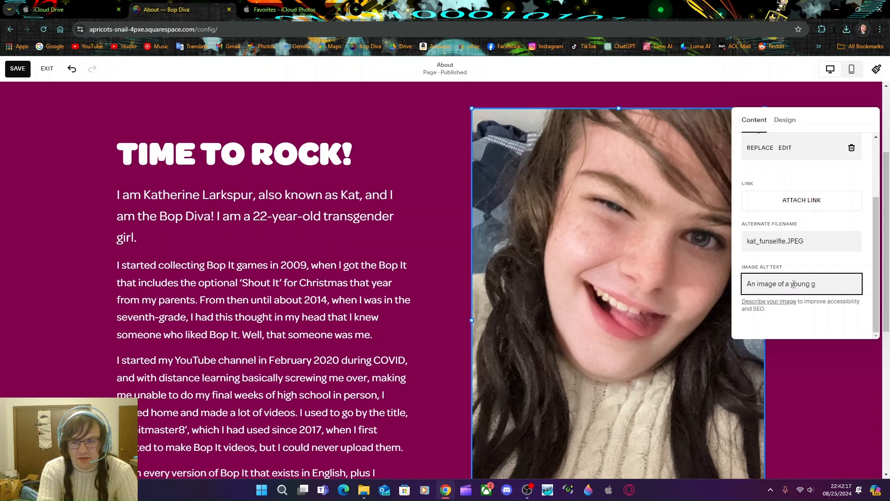
type(" girl with")
key("BackSpace")
key("BackSpace")
key("BackSpace")
key("BackSpace")
key("BackSpace")
key("BackSpace")
key("BackSpace")
key("BackSpace")
key("BackSpace")
key("BackSpace")
key("BackSpace")
key("BackSpace")
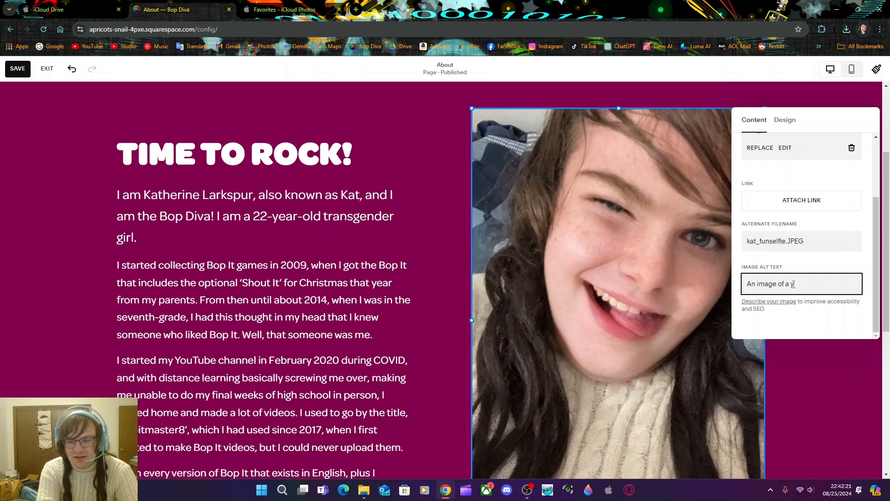
- Continue the image alt text with "girl with long brown hair and blue eyes posing for a cute selfie"
type("girl")
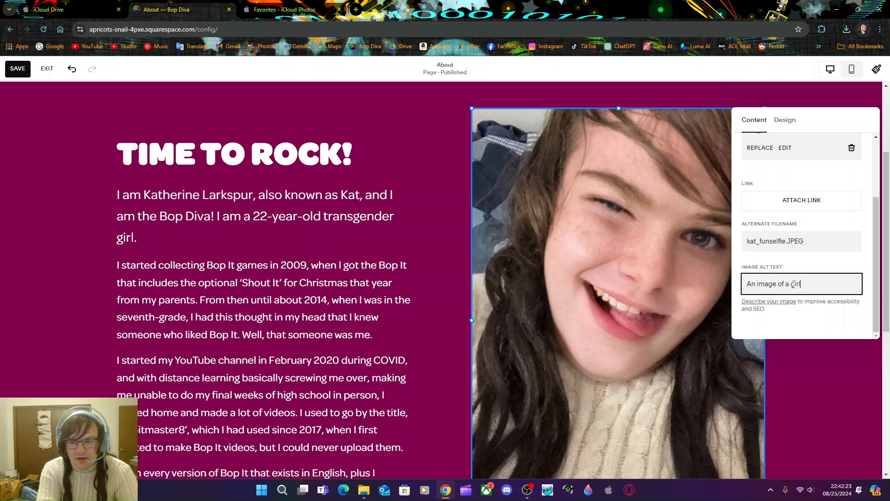
type(" with long briwn hair")
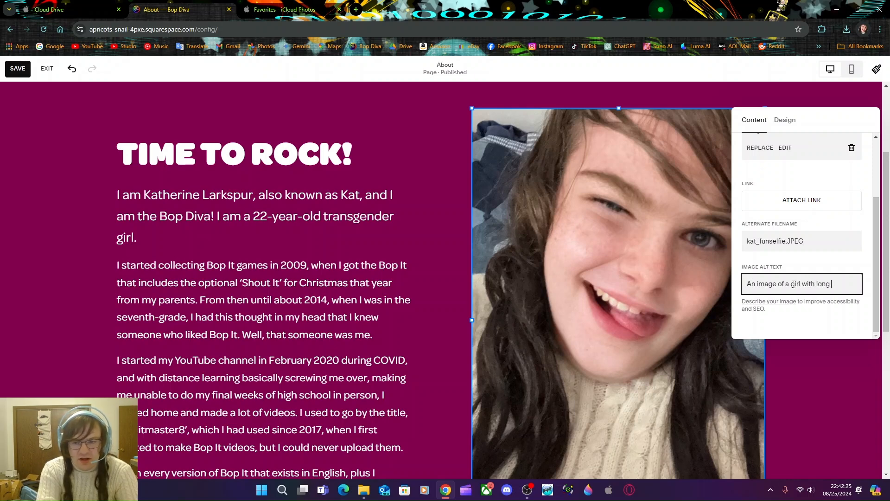
key("BackSpace")
key("BackSpace")
key("BackSpace")
key("BackSpace")
key("BackSpace")
key("BackSpace")
key("BackSpace")
key("BackSpace")
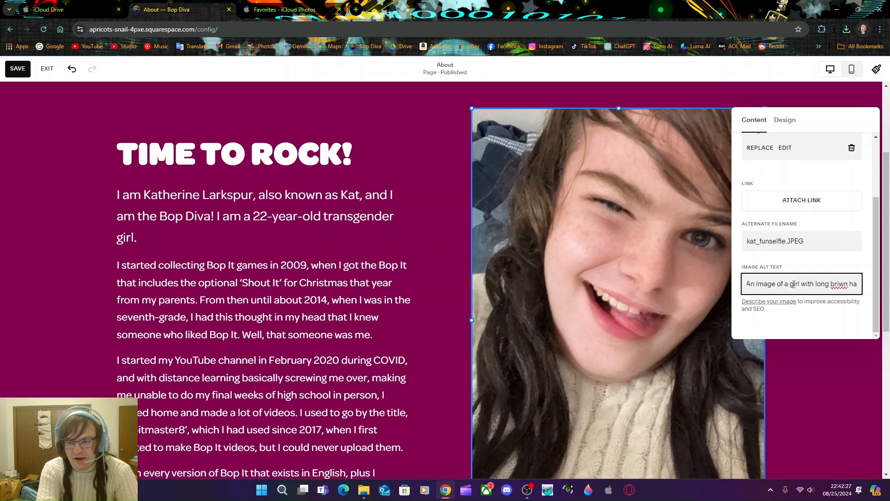
type("own hair and")
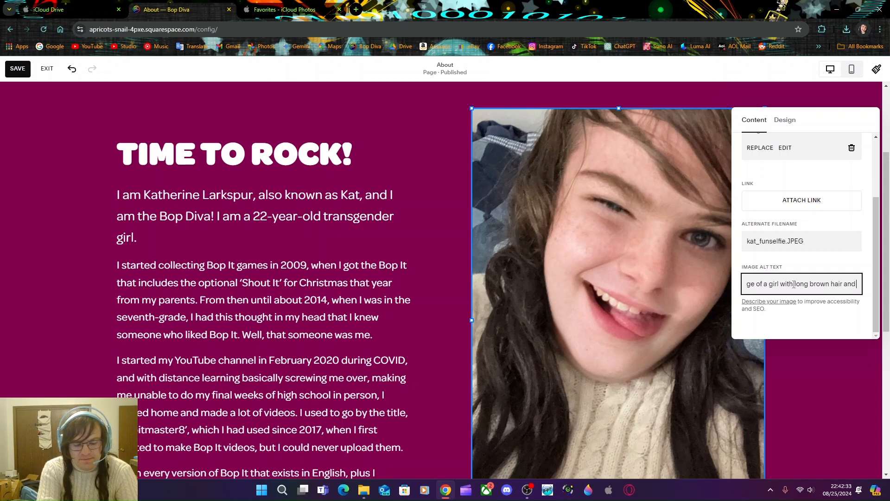
type(" blue eye")
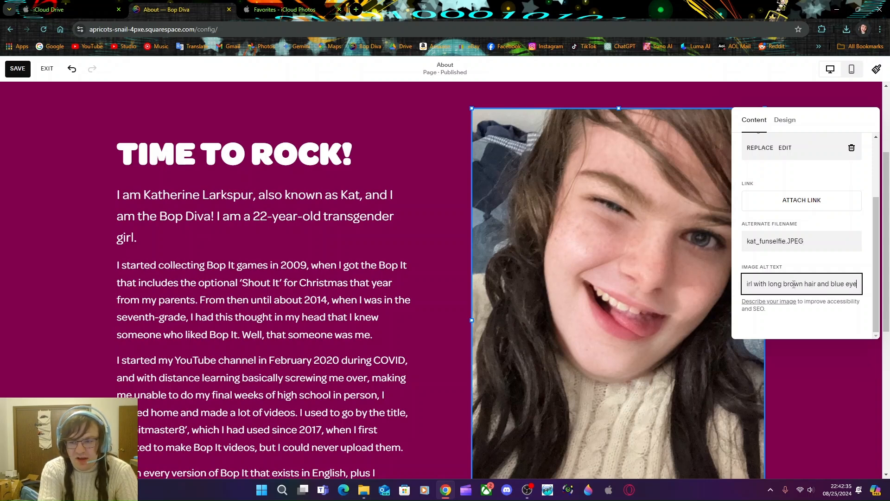
type("s")
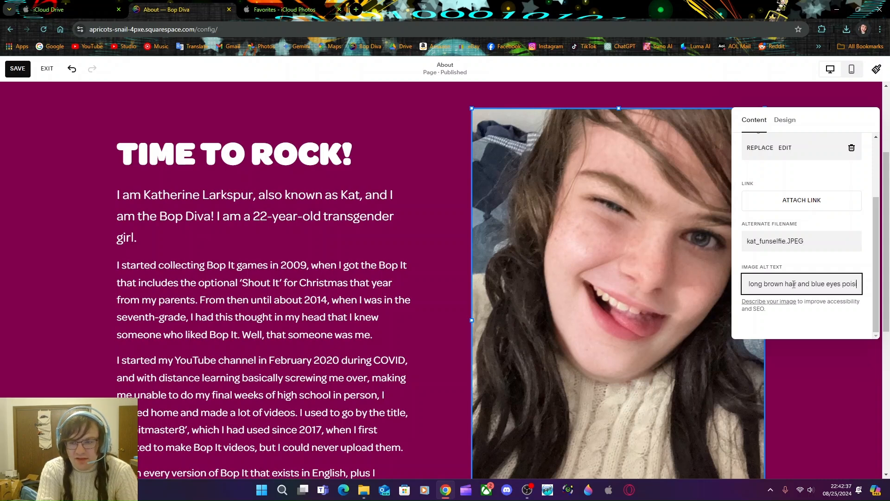
type(" posing for a cute selfie")
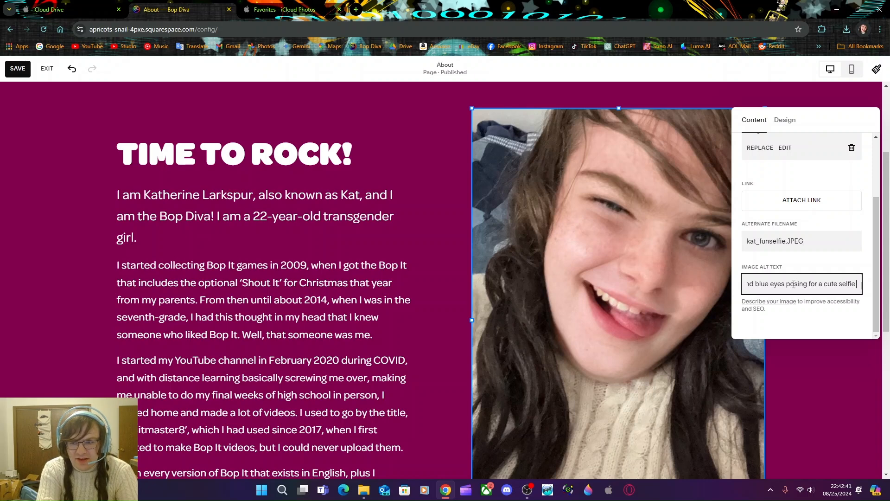
key("BackSpace")
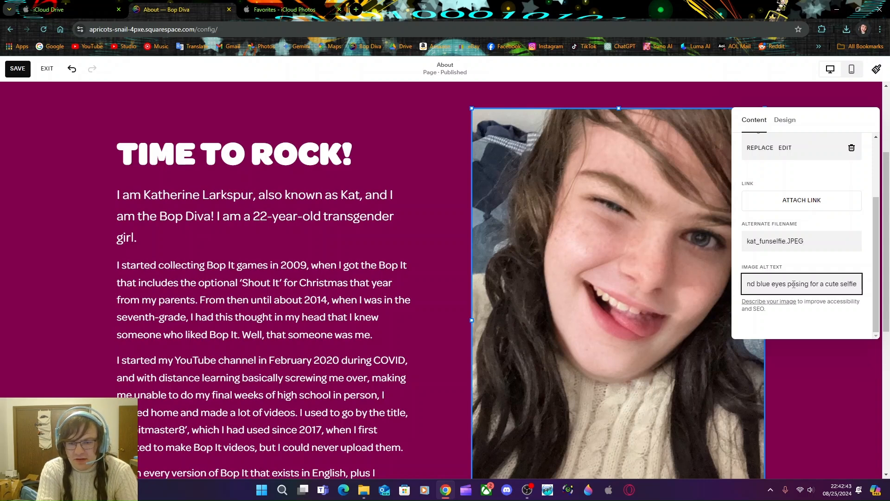
- Extend the alt text after "cute selfie" with "by sticking her tongue slightly out while winking."
type(".")
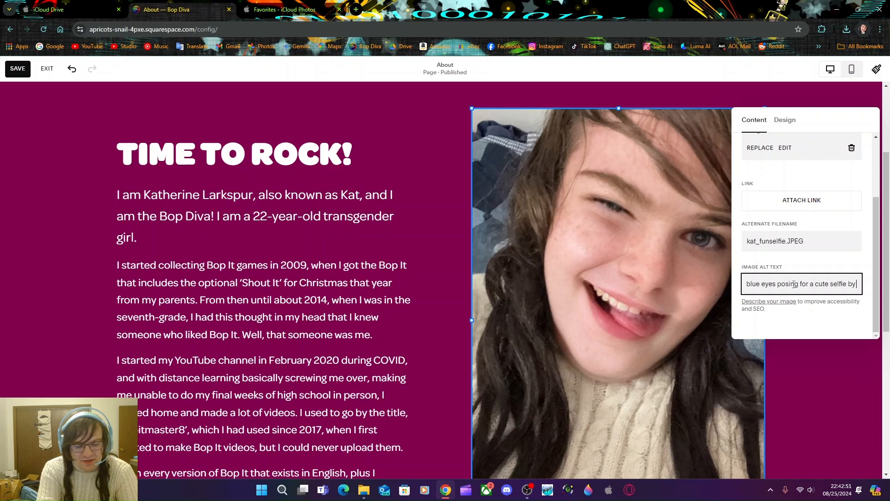
type("her")
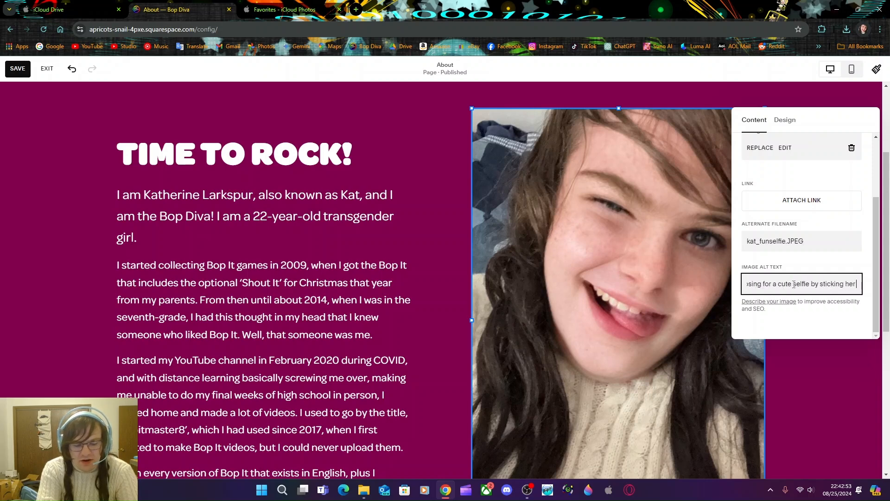
type(" tongue s")
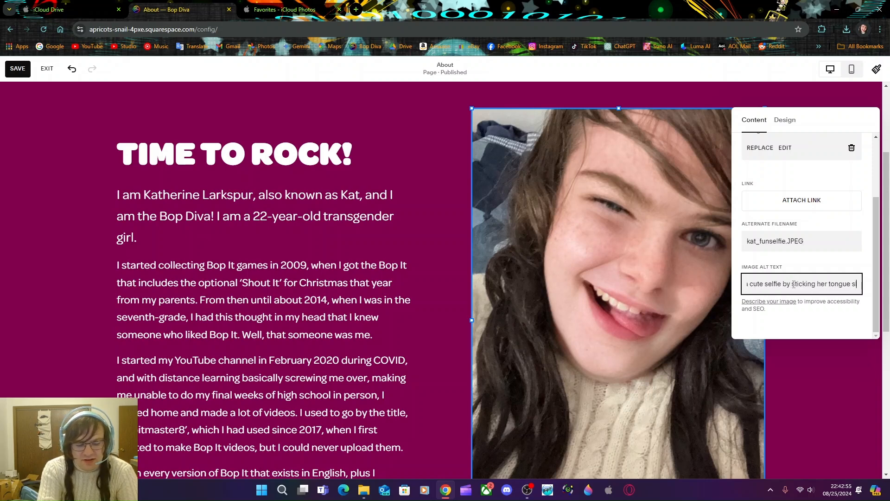
type("lightly out wh")
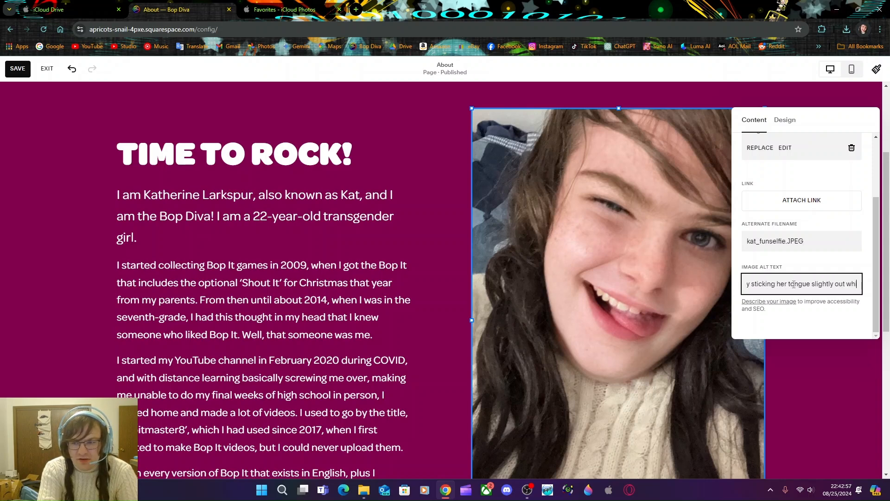
type("ile winking")
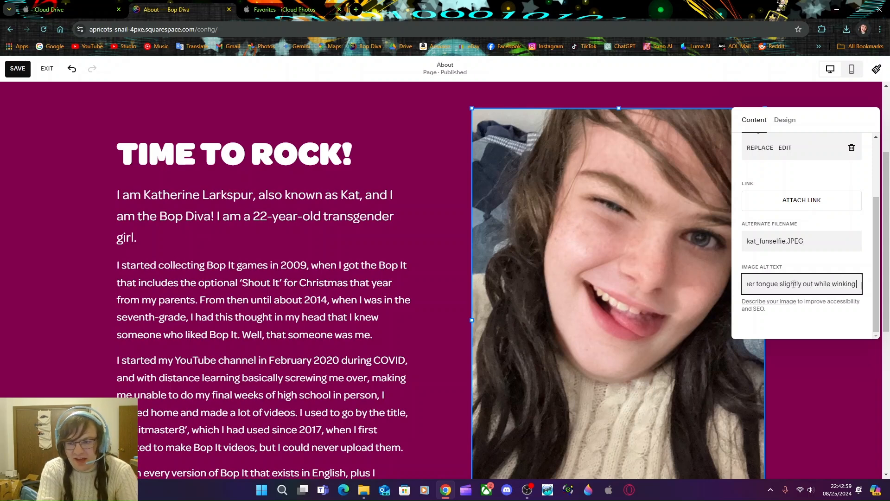
type(". ")
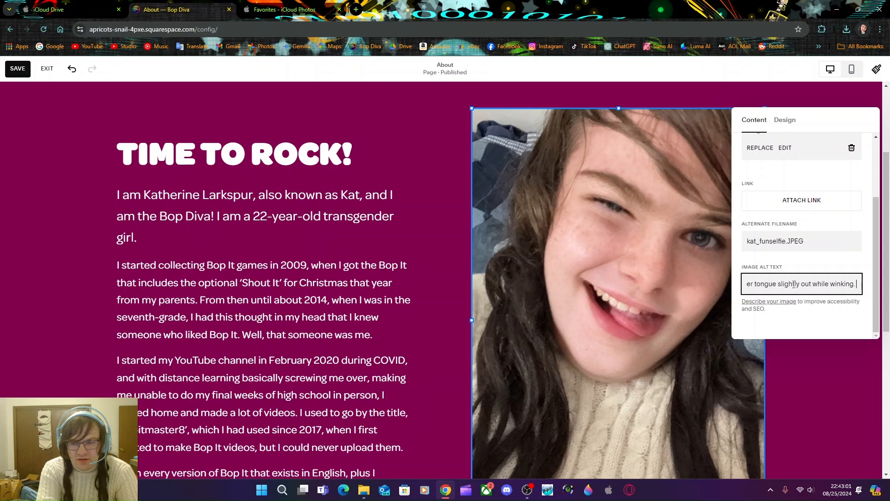
type("She is")
key("BackSpace")
key("BackSpace")
key("BackSpace")
key("BackSpace")
key("BackSpace")
key("BackSpace")
key("BackSpace")
key("BackSpace")
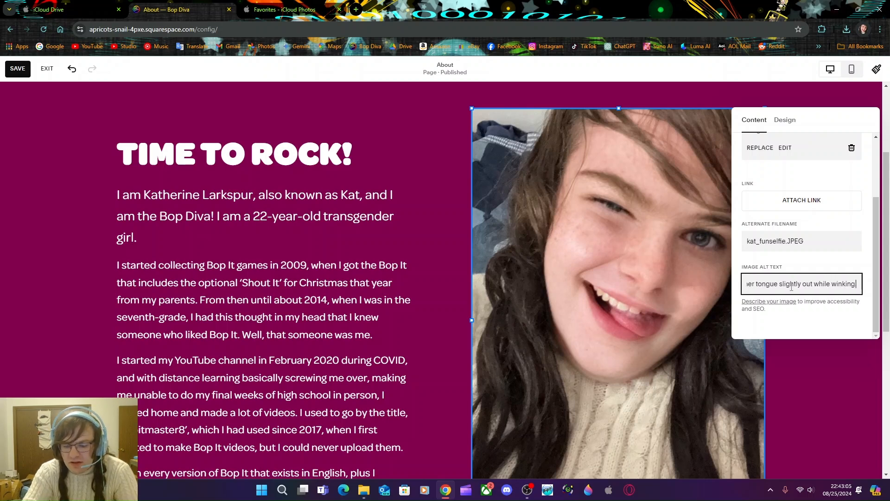
- Insert "wearing a white sweater" between "blue eyes" and "posing" in the image alt text
key("Left")
key("Left")
key("Left")
key("Left")
key("Left")
key("Left")
key("Left")
key("Left")
key("Left")
key("Left")
key("Left")
key("Left")
key("Left")
key("Left")
key("Left")
key("Left")
key("Left")
key("Left")
key("Left")
key("Left")
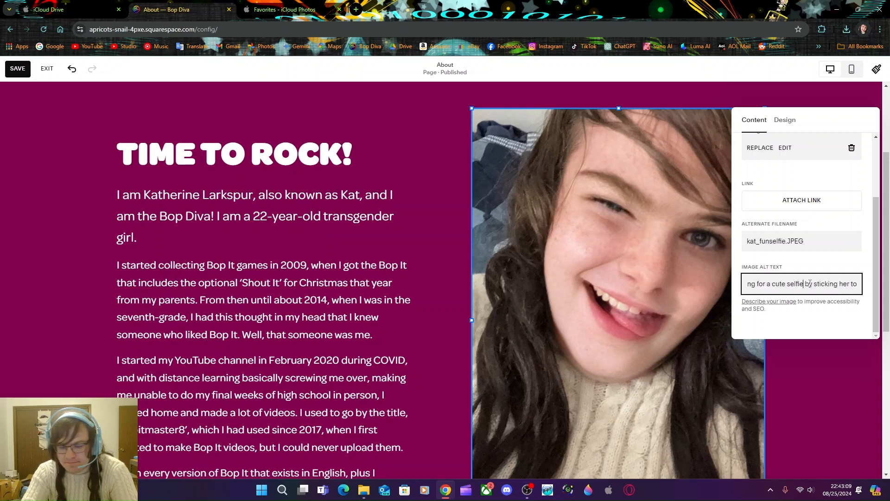
key("Left")
key("Left")
key("Left")
key("Left")
key("Left")
key("Left")
key("Left")
key("Left")
key("Left")
key("Left")
key("Left")
key("Left")
key("Left")
key("Left")
key("Left")
key("Left")
key("Left")
key("Left")
key("Left")
key("Left")
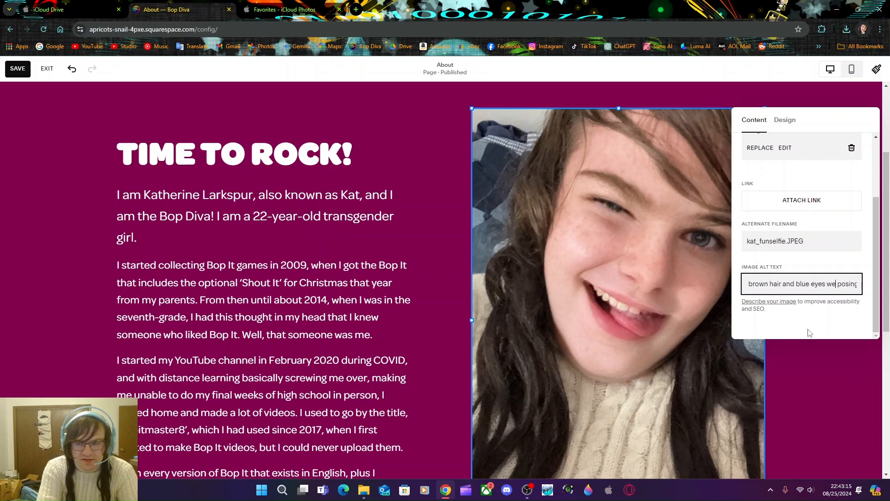
type("wearing a whit")
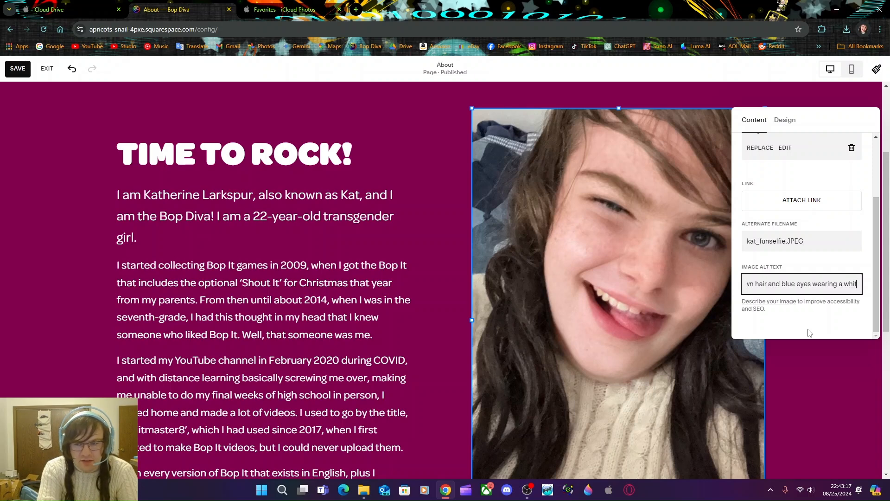
type("e sweater")
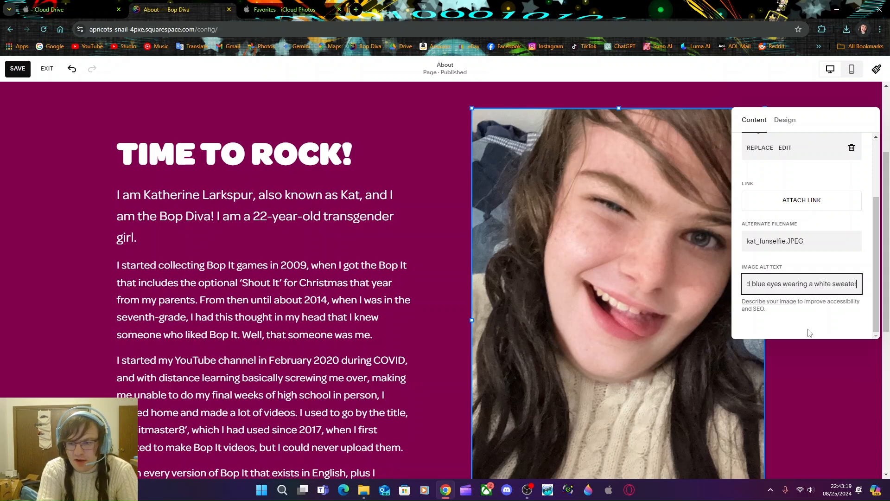
type(" posing")
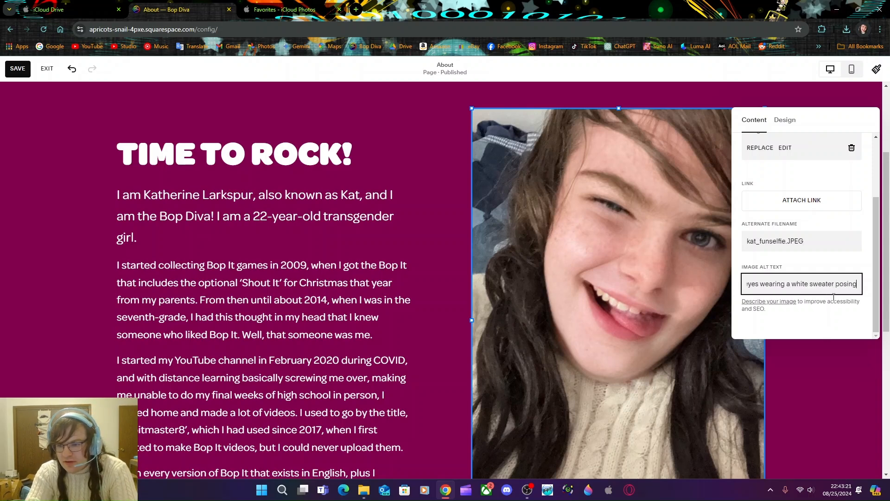
type(" for a cute selfie by stic")
- Reword the alt text after "cute selfie" from "by sticking her tongue" into a new sentence beginning "She has her tongue"
left_click_drag(850, 286, 838, 292)
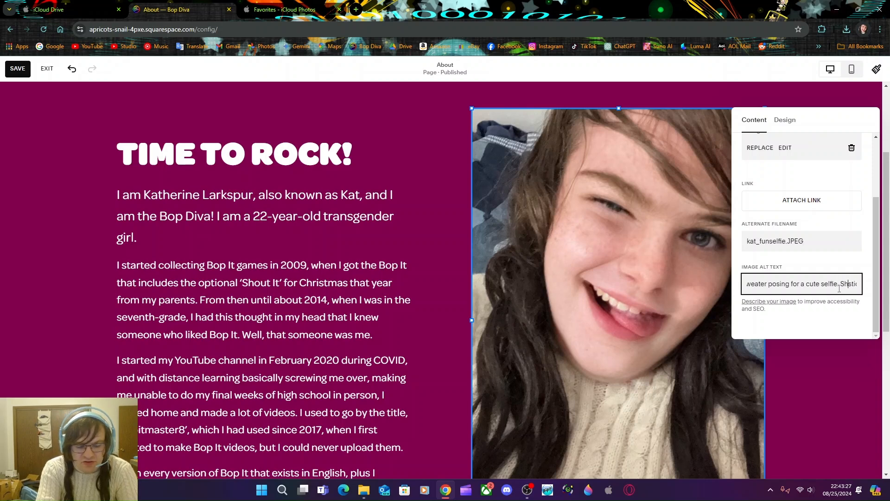
type("as her ")
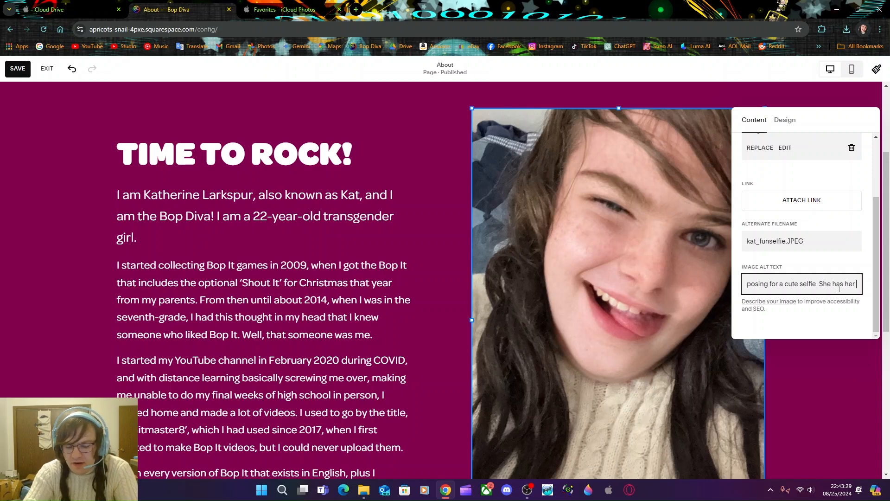
type("tongue slightly out while winking.")
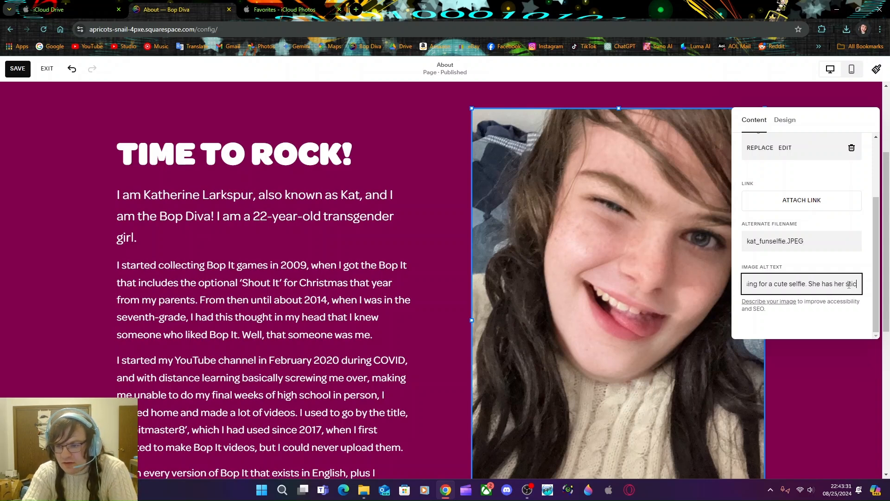
key("ctrl+a")
left_click_drag(861, 284, 790, 295)
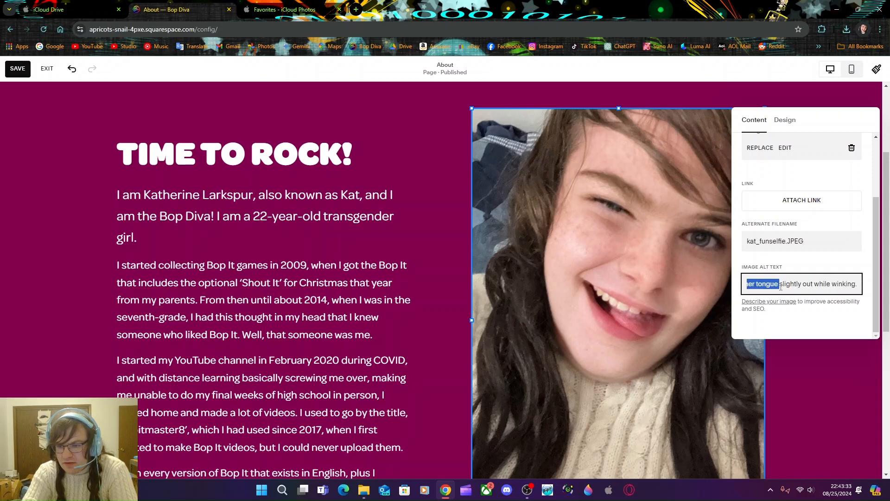
left_click(781, 287)
left_click(756, 285)
key("BackSpace")
key("BackSpace")
key("BackSpace")
key("BackSpace")
key("BackSpace")
key("BackSpace")
key("BackSpace")
type("is stickin")
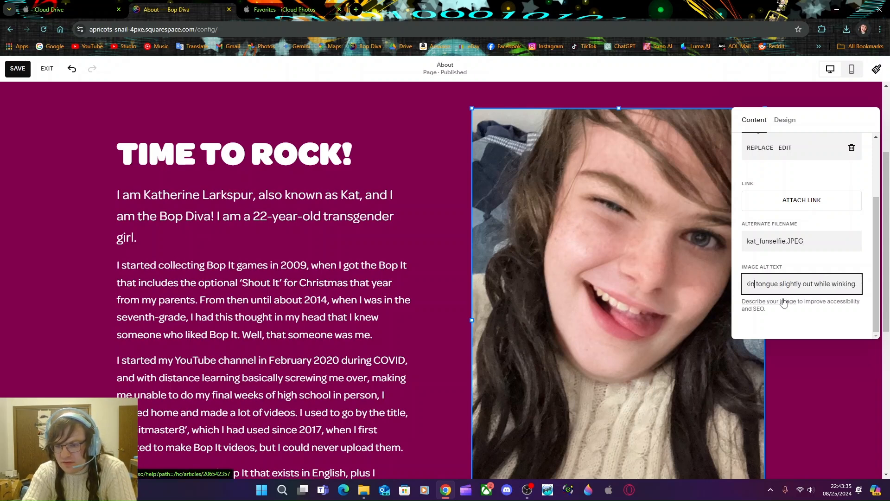
key("BackSpace")
key("BackSpace")
key("BackSpace")
- Insert "sticking" before "out while winking" in the alt text and remove the final period
left_click(803, 283)
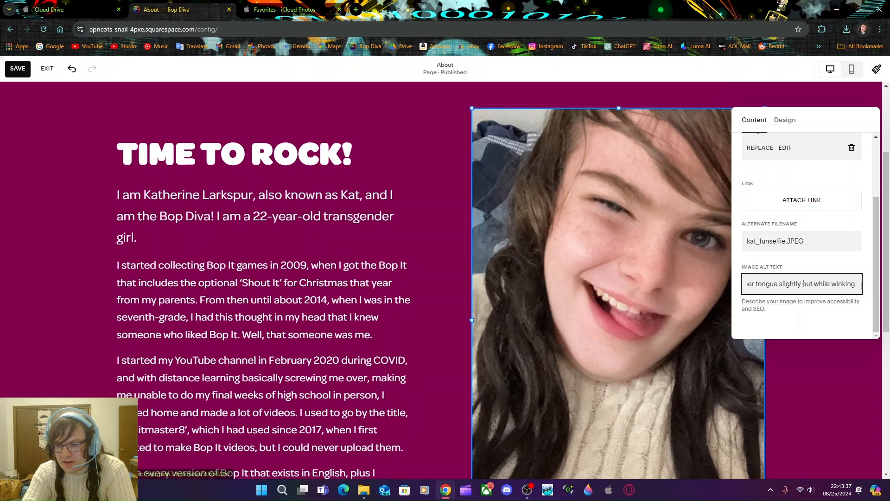
type("stick ing")
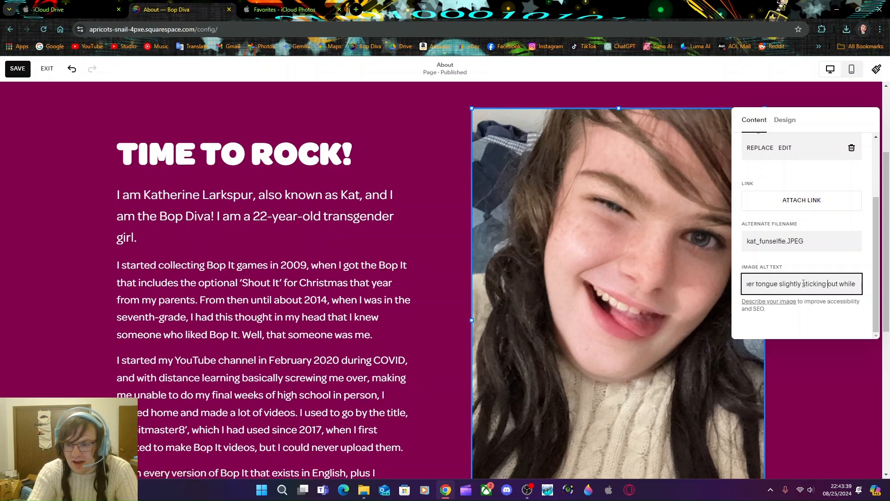
key("End")
type("winking")
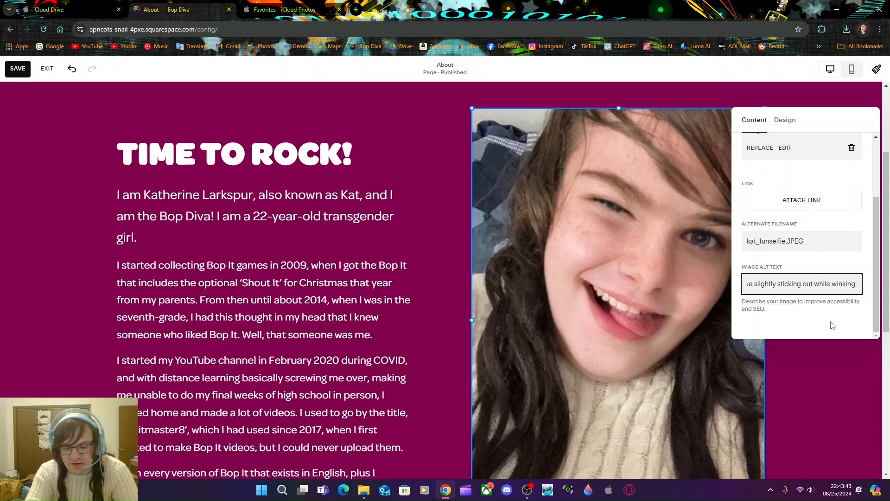
key("BackSpace")
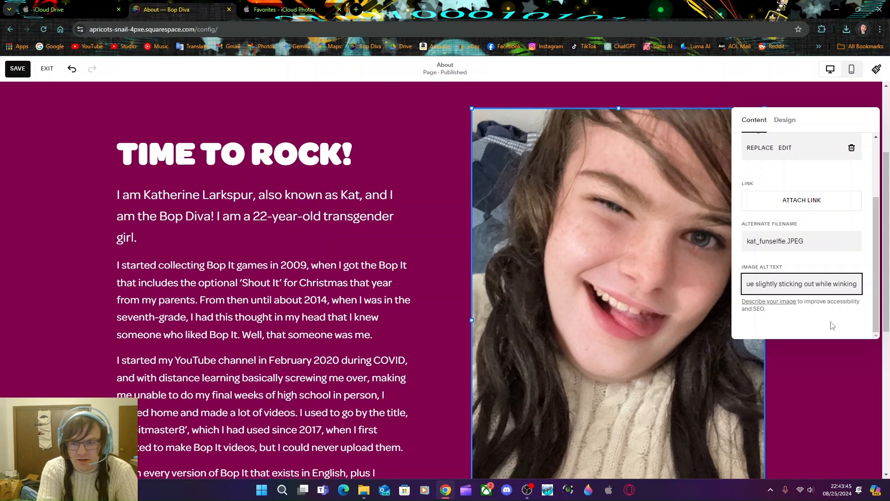
- Finish the image alt text with "at the camera." after "winking" and save the About page
type("at tyhe")
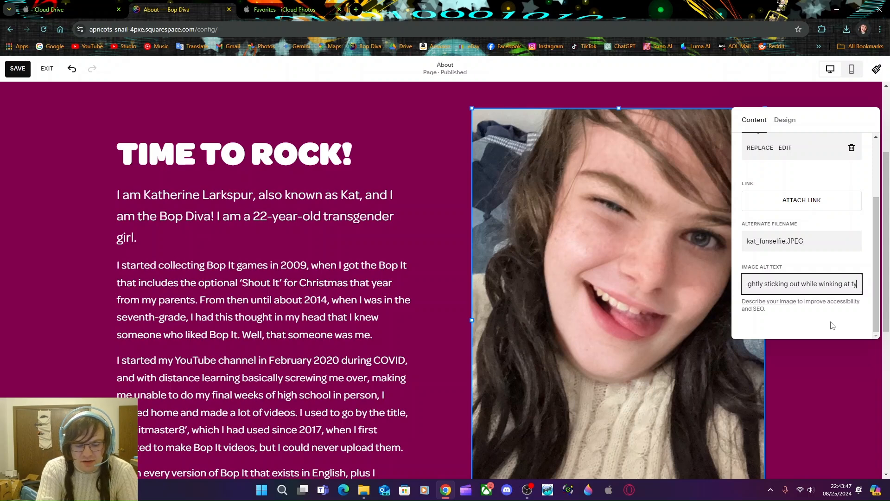
key("BackSpace")
key("BackSpace")
key("BackSpace")
type("he")
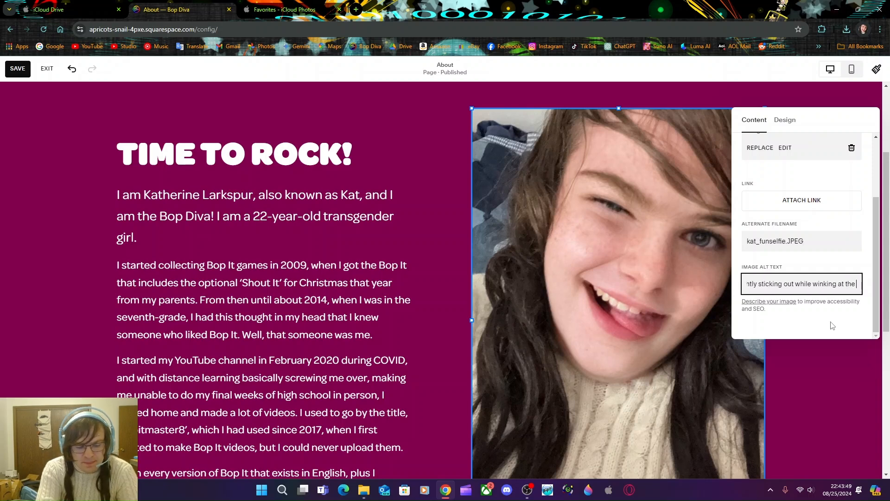
type(" camera.")
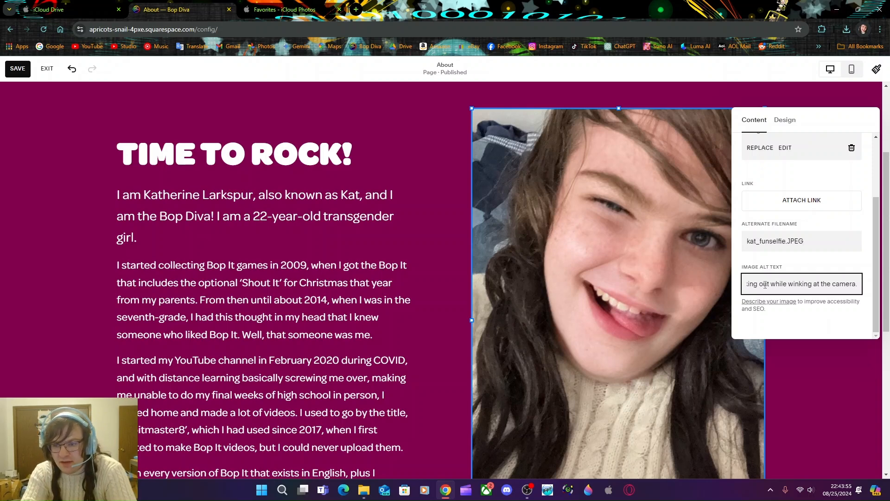
left_click(807, 356)
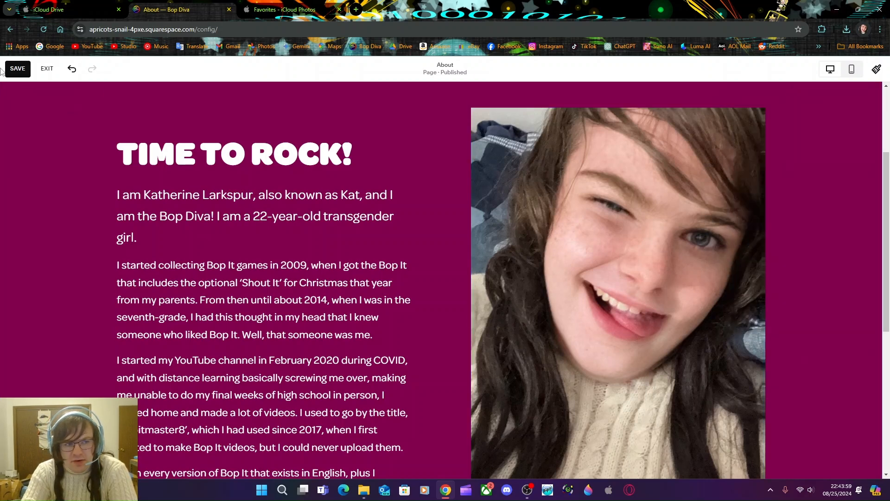
left_click(19, 70)
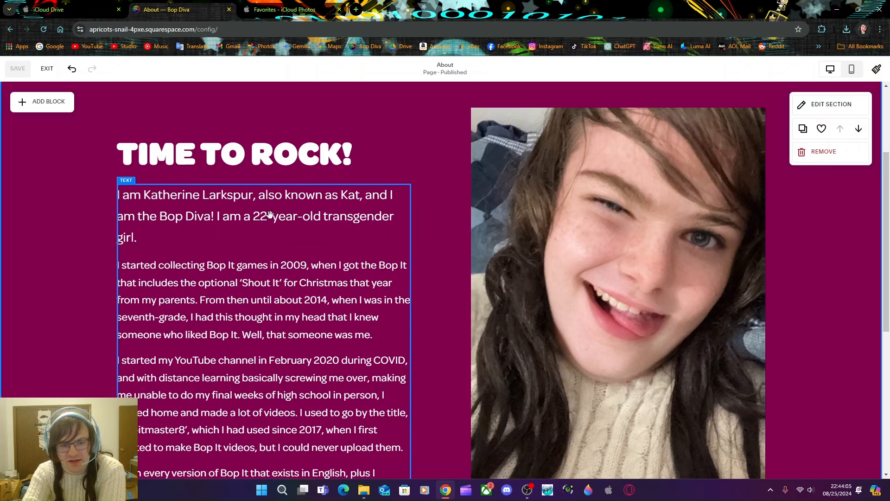
- Change the number of foreign-language versions owned in the last About paragraph to 13 and save the page
scroll(265, 217, "down", 2)
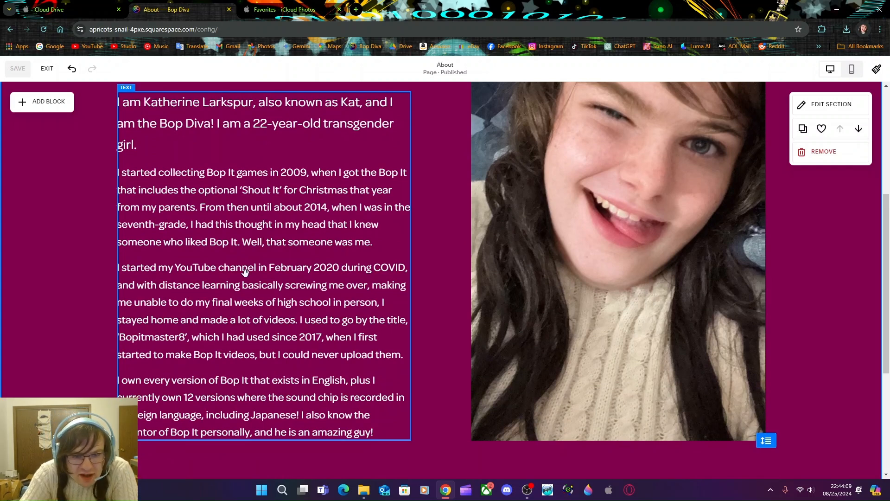
left_click(192, 397)
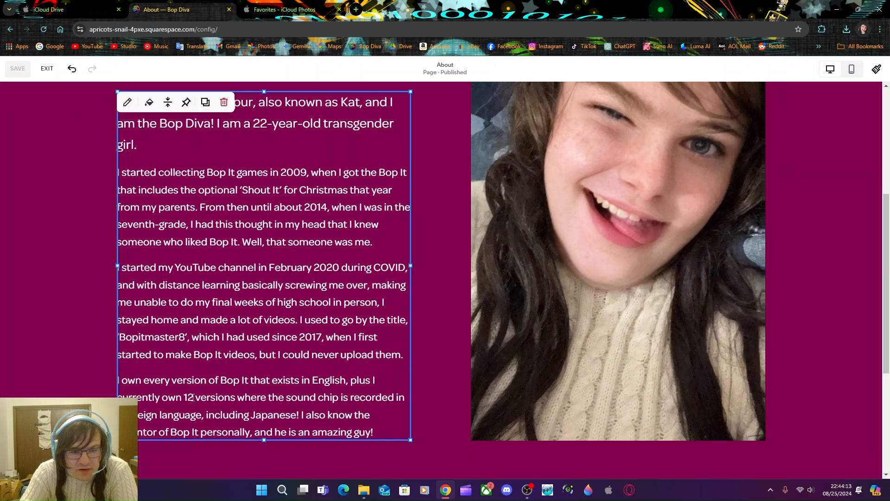
left_click(193, 397)
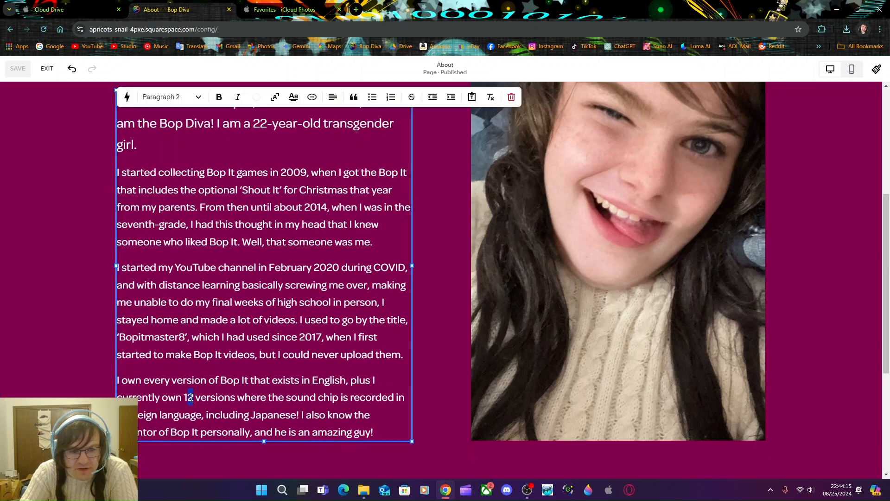
type("3")
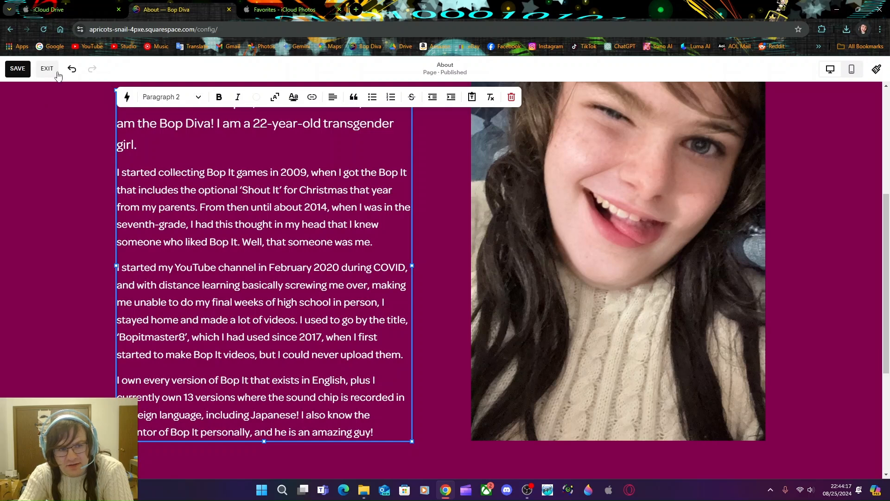
left_click(17, 70)
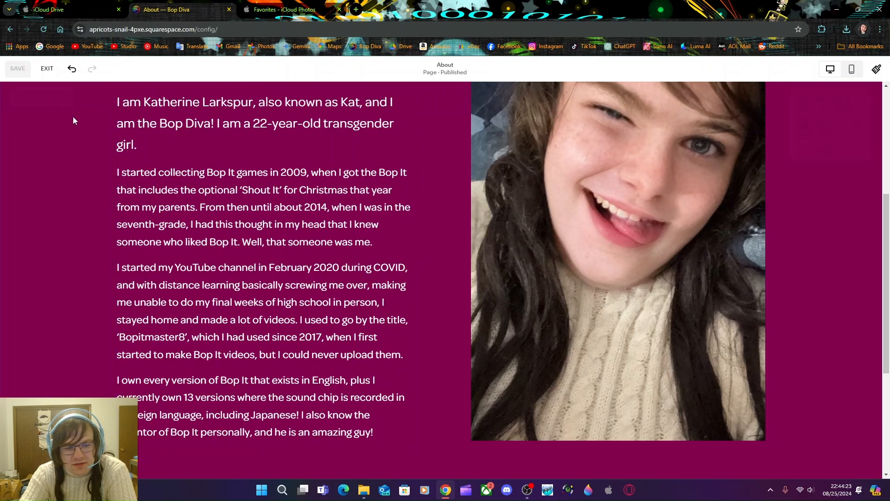
- Look over the About page, leave its editor and open the site's Updates page
scroll(427, 325, "up", 2)
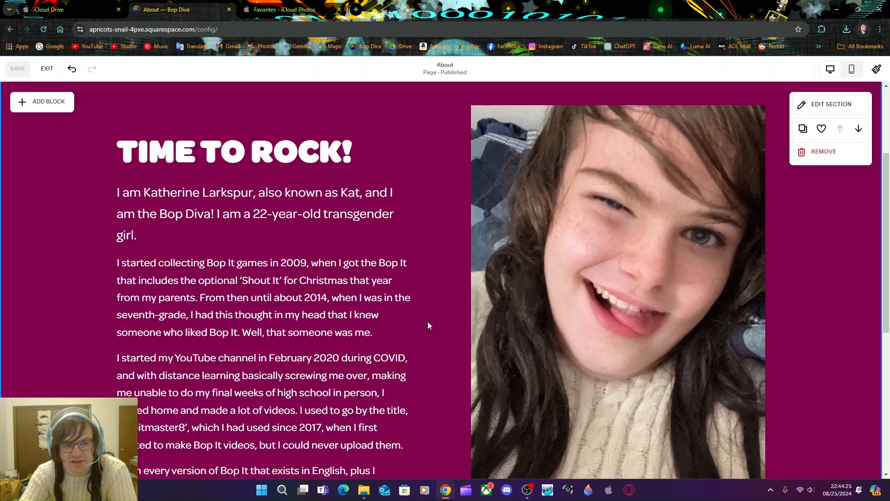
scroll(428, 322, "up", 3)
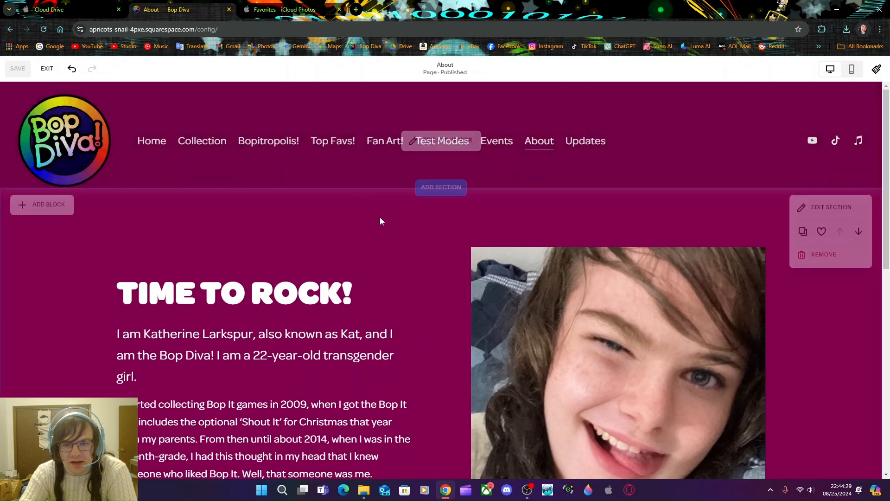
scroll(379, 218, "down", 9)
scroll(609, 273, "up", 10)
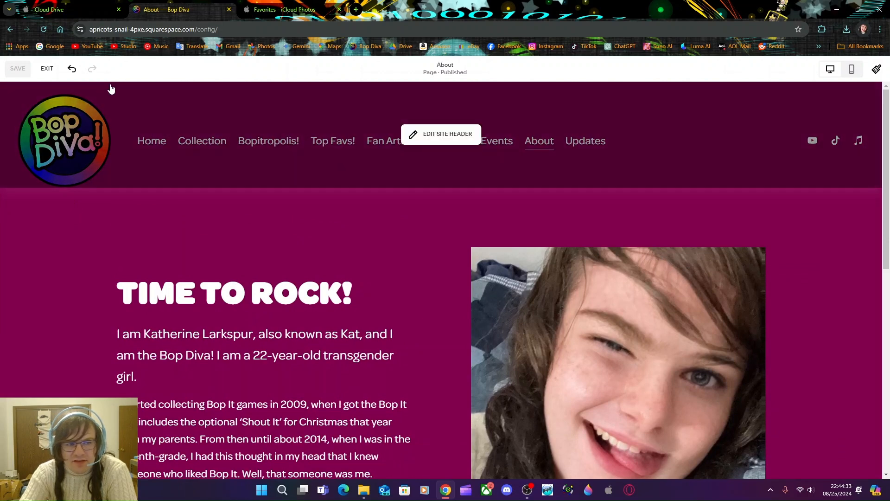
left_click(47, 68)
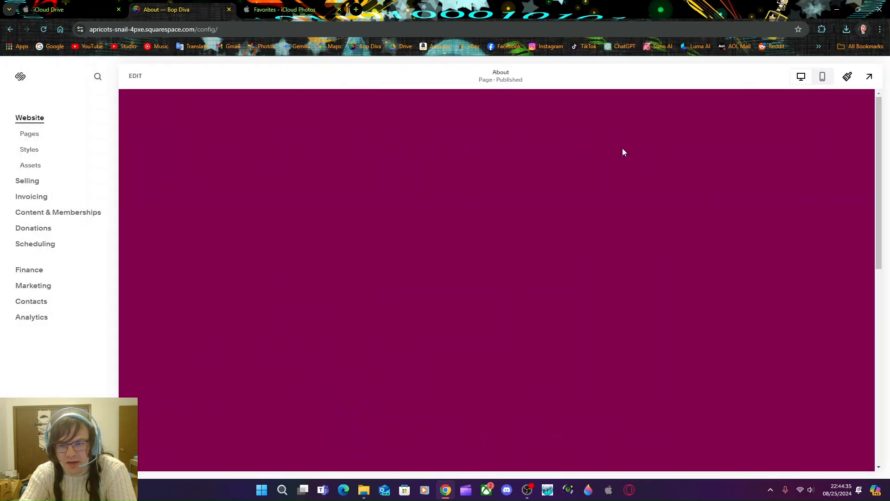
left_click(676, 155)
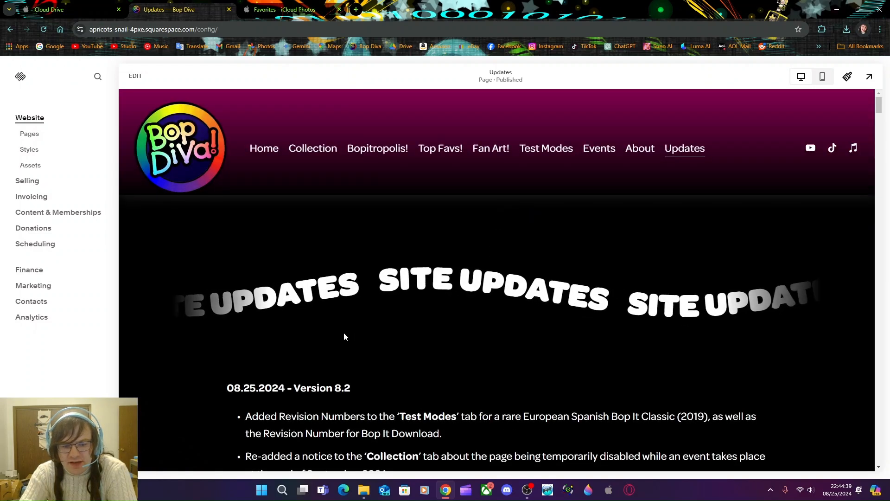
- Open the Updates page for editing and add an empty bullet at the end of the 08.25.2024 - Version 8.2 list
scroll(324, 324, "down", 5)
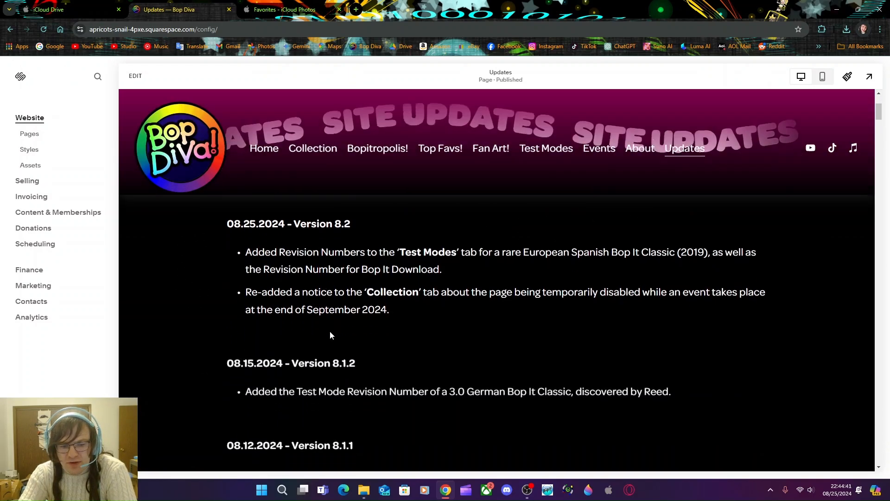
scroll(330, 330, "up", 4)
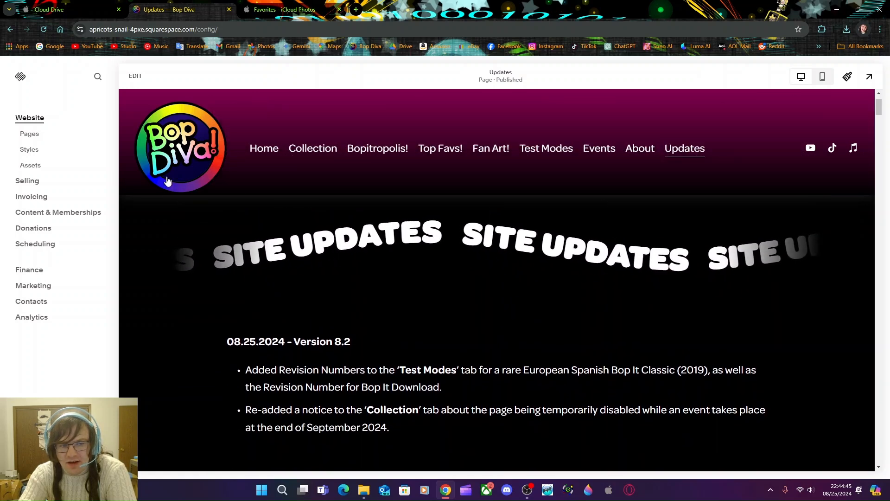
left_click(137, 76)
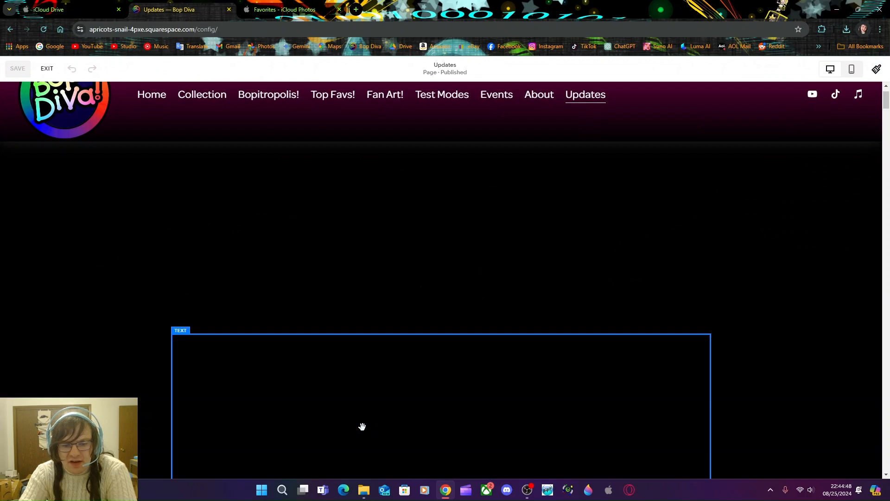
left_click(356, 428)
left_click(357, 430)
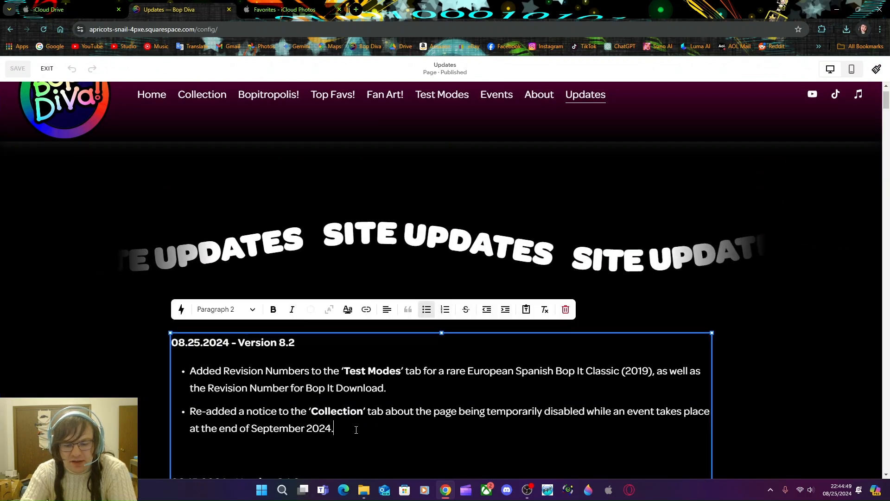
key("Return")
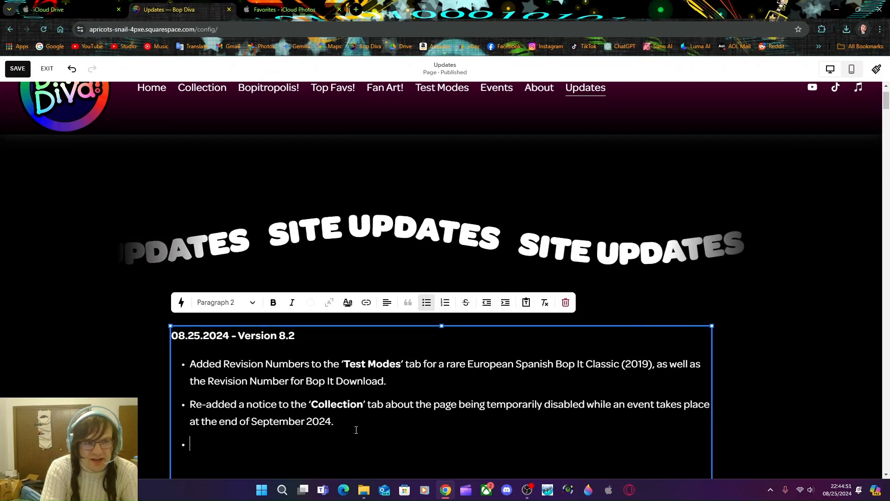
- Write "Updated the photo in the 'About' tab." in the new bullet, with the word About in bold
type("Updated th")
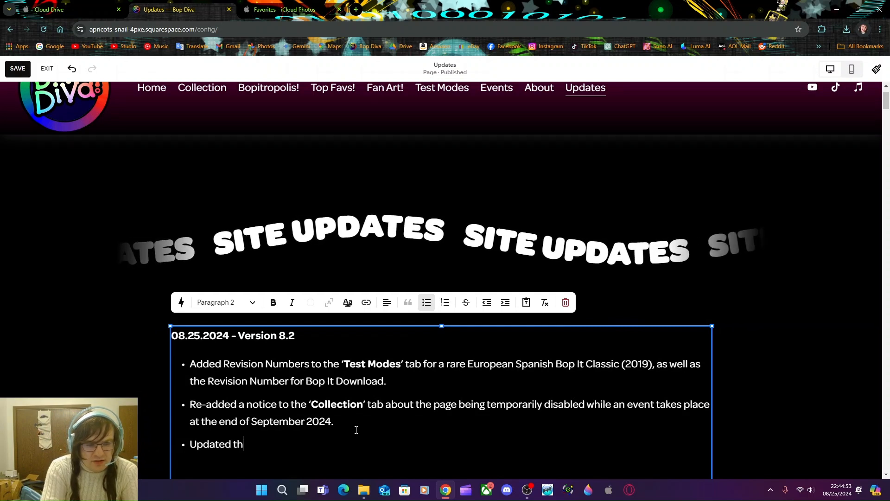
type("e photo i")
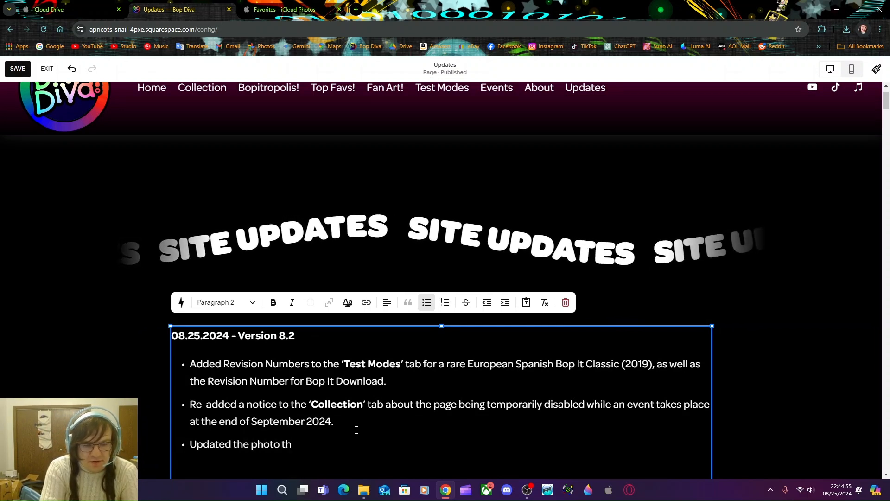
type("n the '")
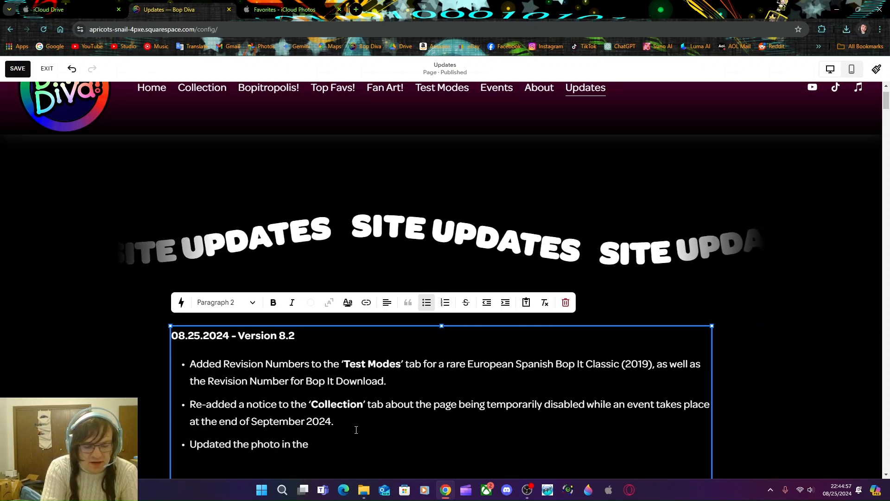
key("ctrl+b")
type("About")
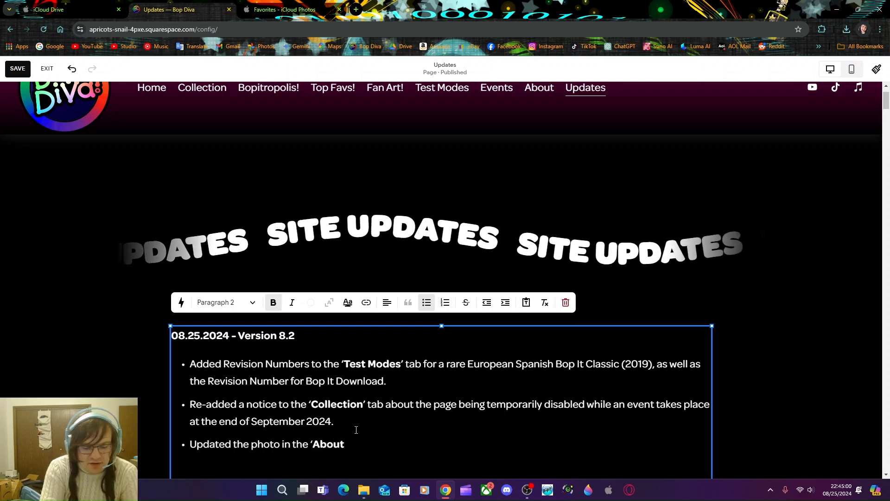
key("ctrl+b")
type("' tab")
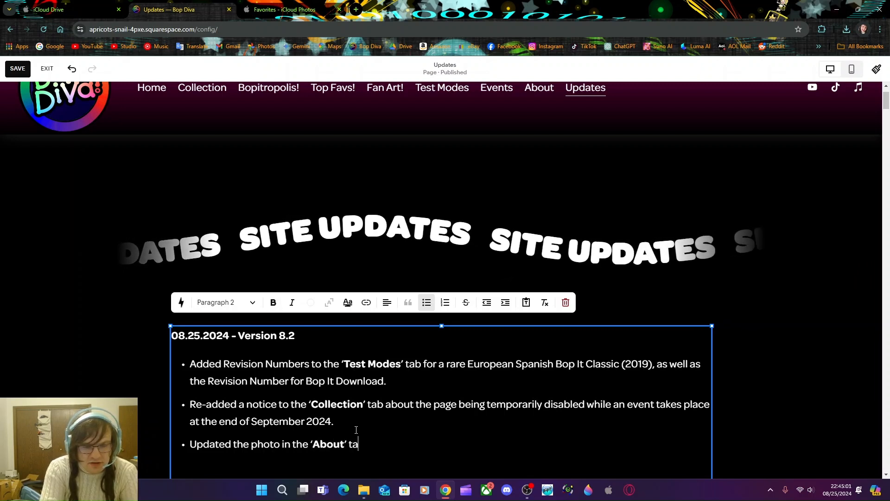
type(".")
key("Return")
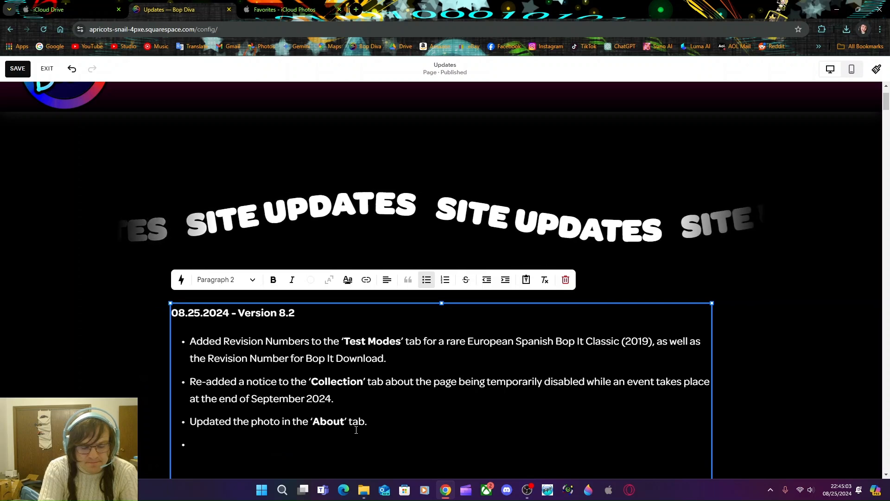
key("BackSpace")
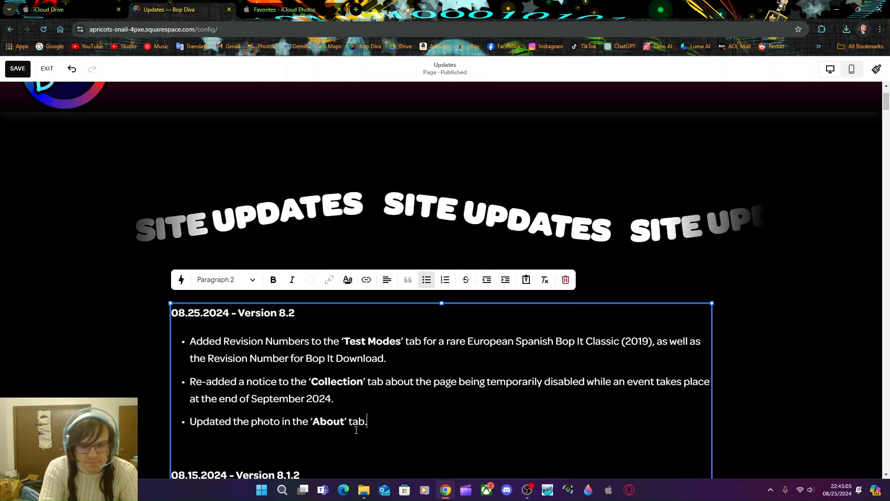
- Insert "of" and the site owner's first name after "photo" in the new bullet, save the page and leave the editor
left_click(283, 422)
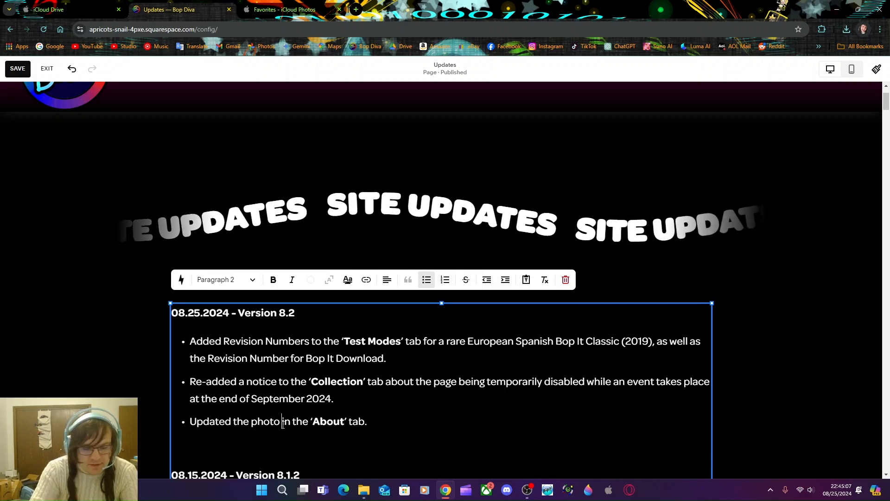
type("of Katherine")
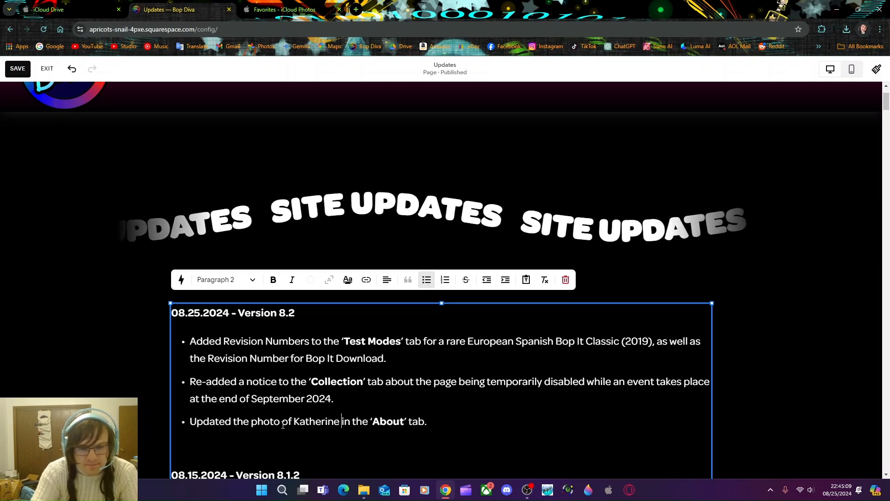
left_click(16, 69)
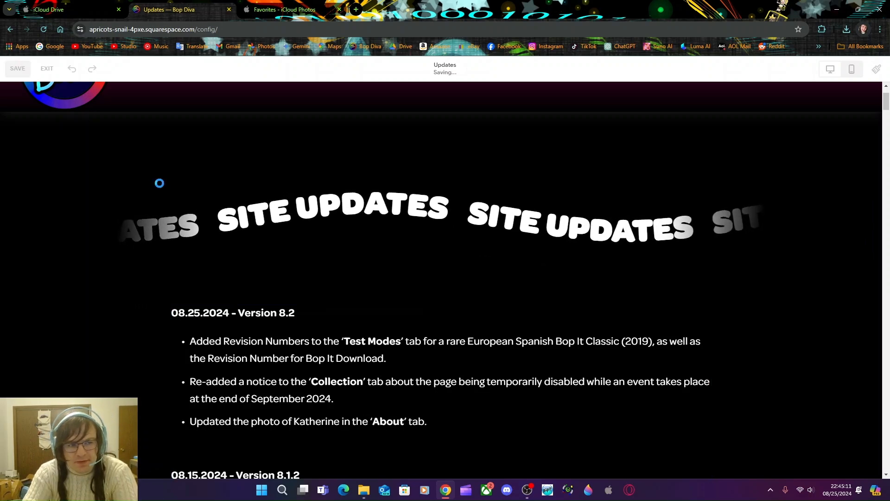
scroll(151, 187, "up", 1)
scroll(150, 188, "up", 1)
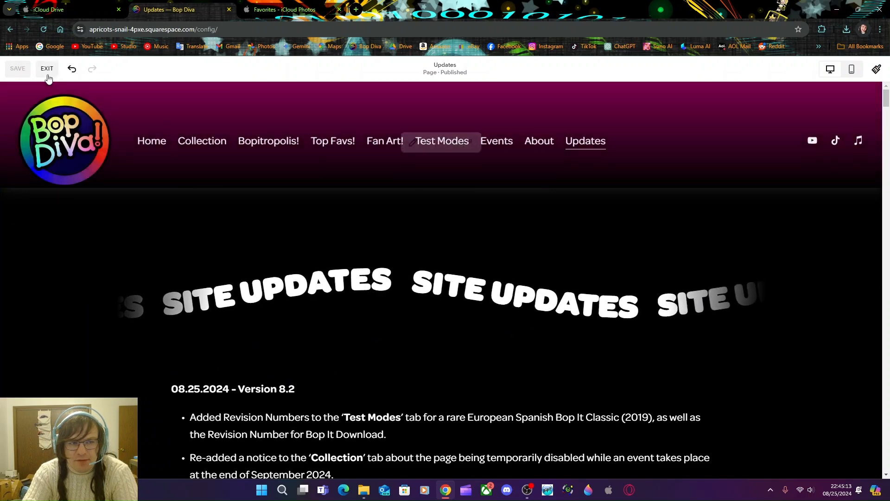
left_click(47, 69)
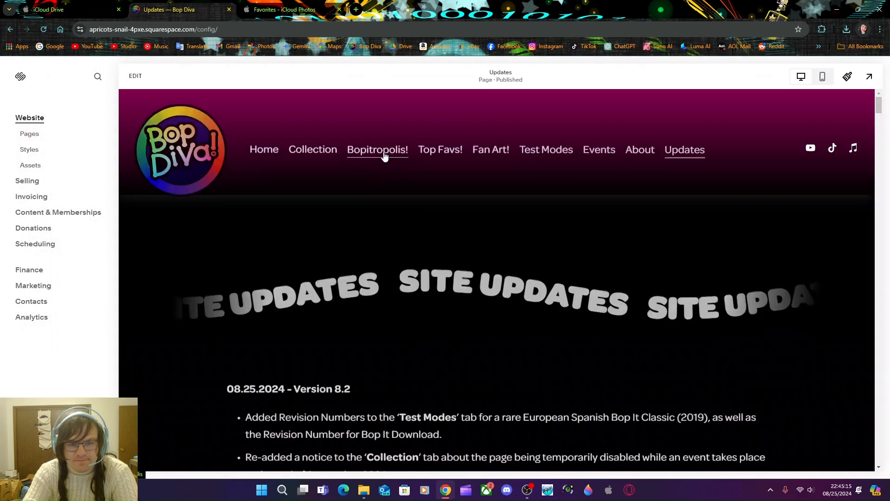
- Open the Bopitropolis! page and follow its link to the tally sheet of Bop It units
left_click(385, 156)
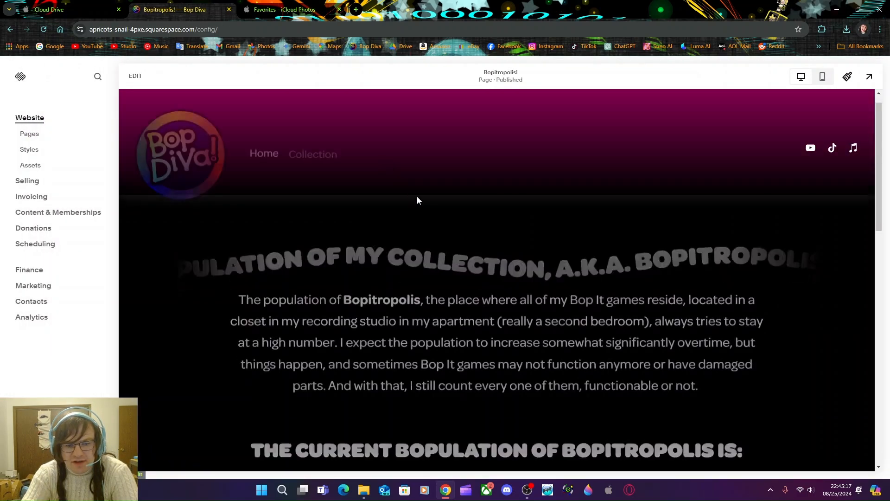
scroll(500, 317, "down", 6)
scroll(500, 320, "down", 7)
scroll(507, 316, "up", 3)
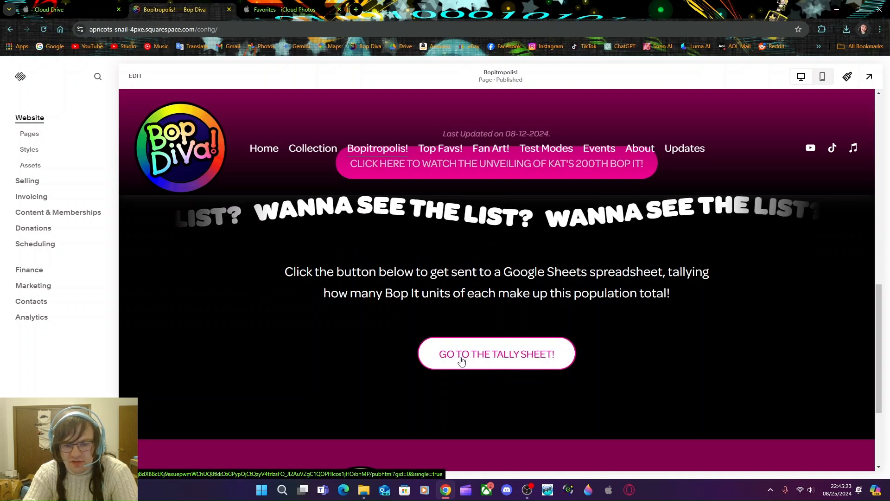
left_click(493, 361)
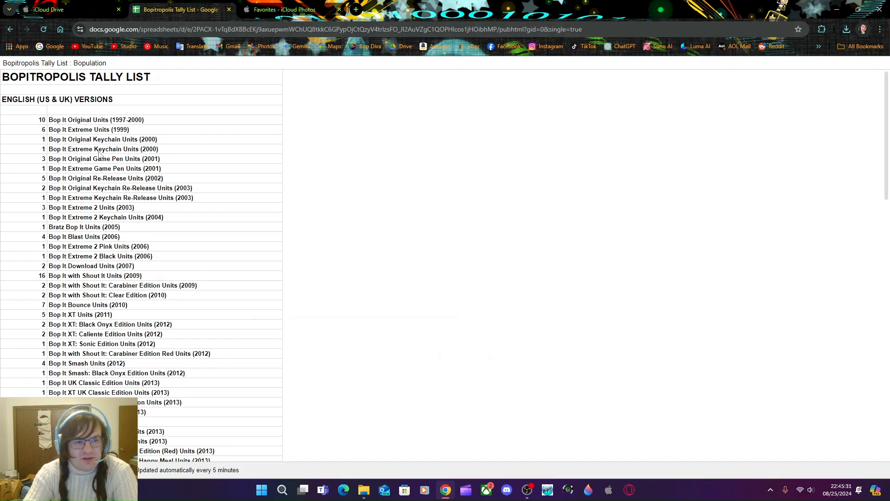
- Review the Bopitropolis tally list from the English versions down to the signed games, and return to the Bopitropolis! page in the site manager
scroll(99, 154, "down", 4)
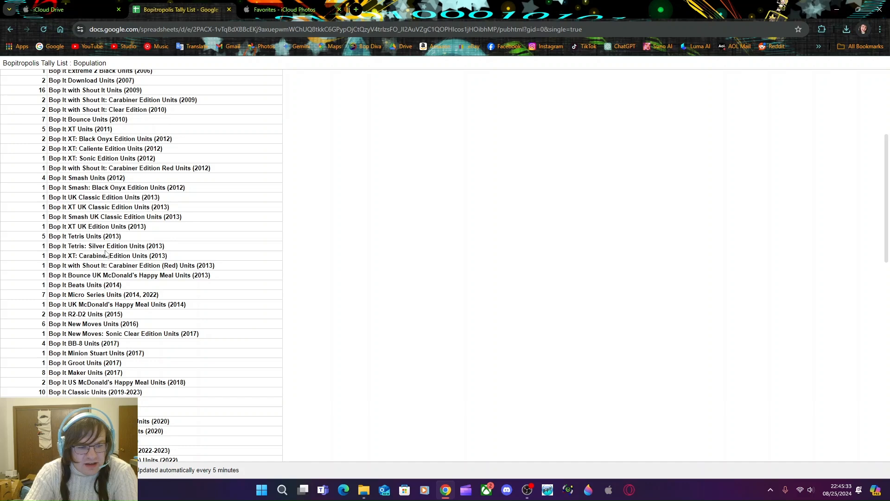
scroll(106, 253, "down", 1)
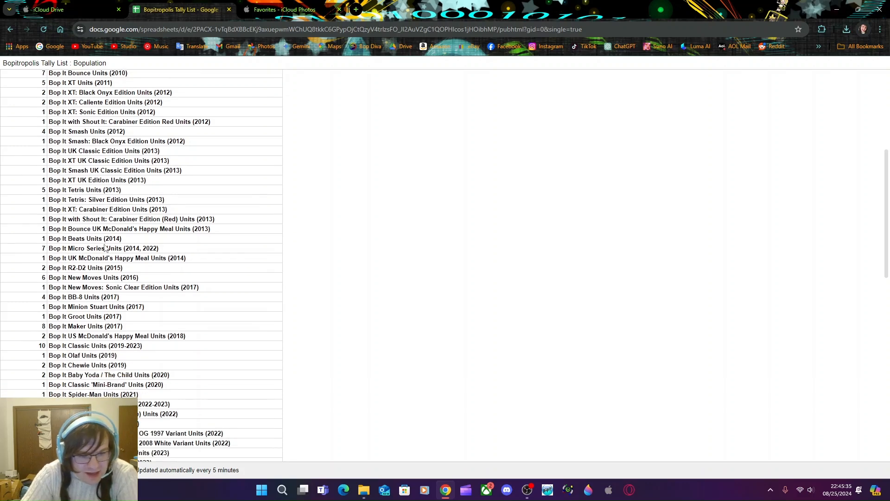
scroll(105, 248, "down", 4)
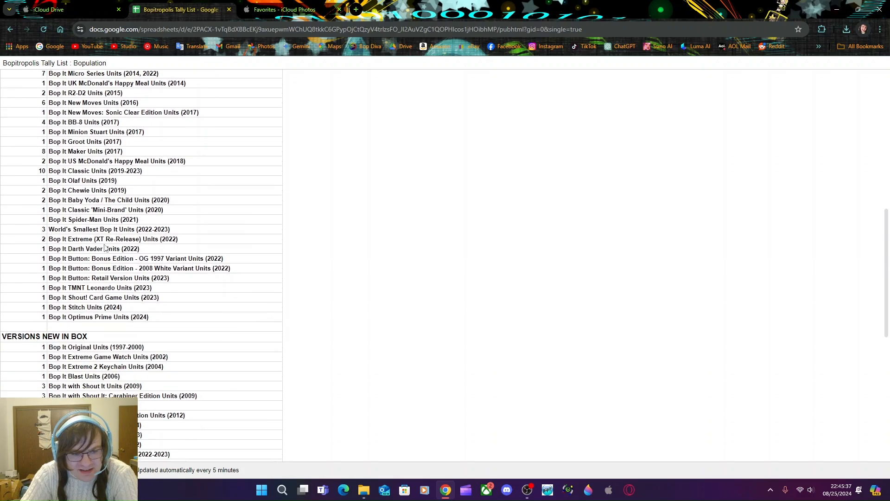
scroll(105, 249, "down", 4)
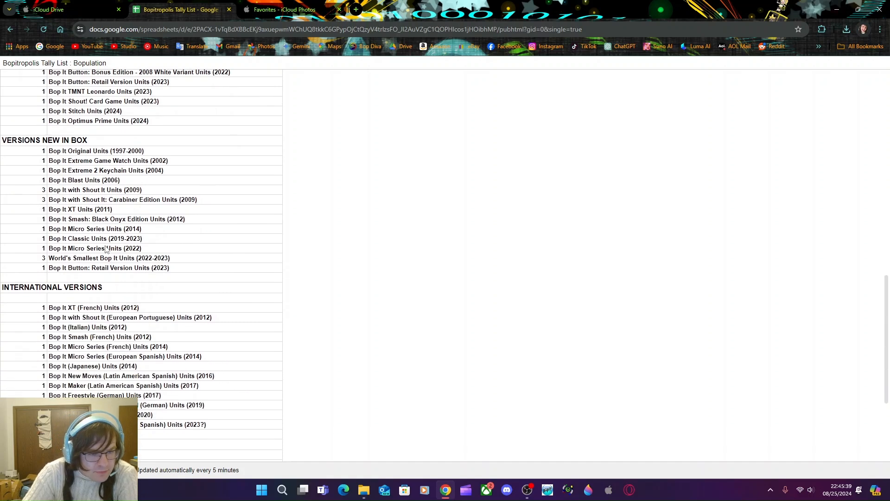
scroll(105, 251, "down", 4)
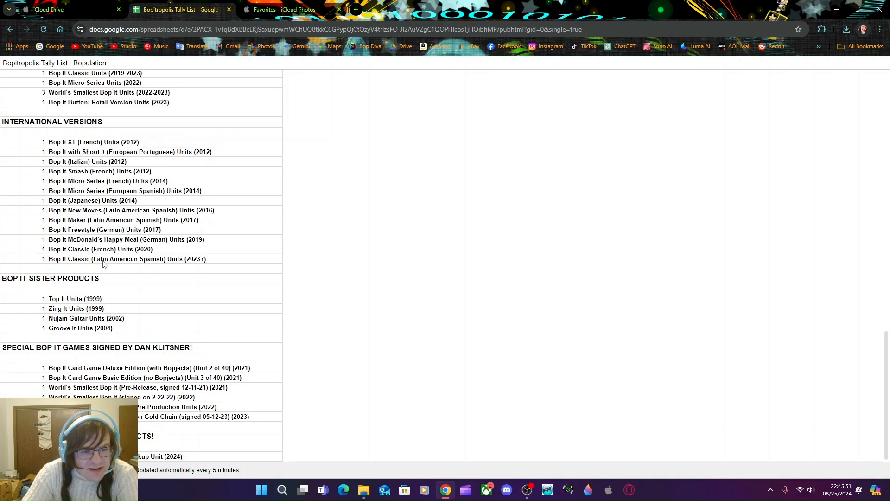
scroll(96, 252, "up", 4)
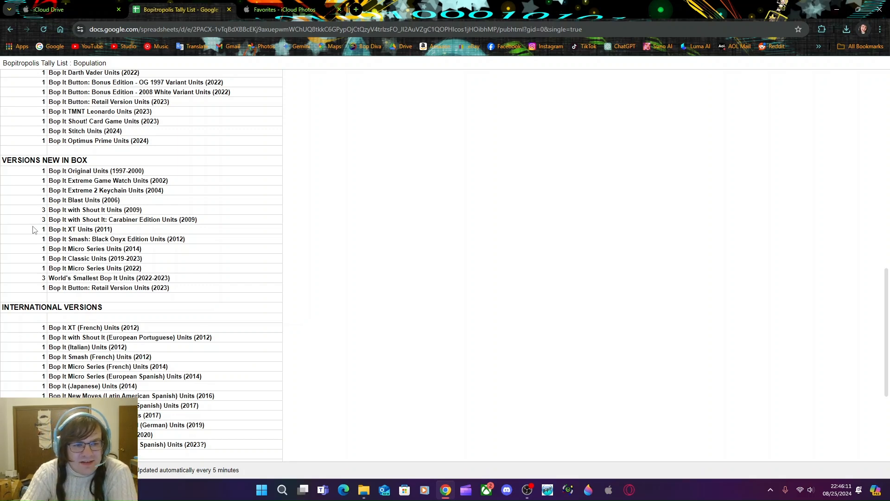
scroll(32, 230, "up", 4)
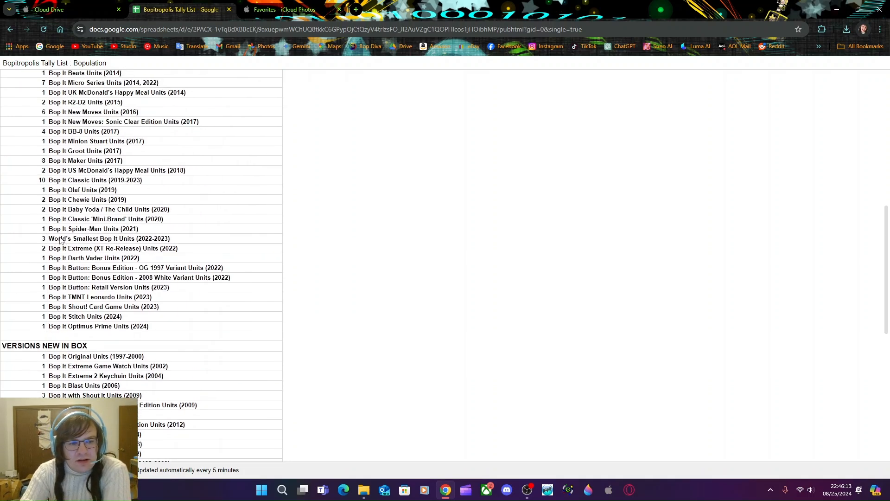
scroll(60, 240, "up", 15)
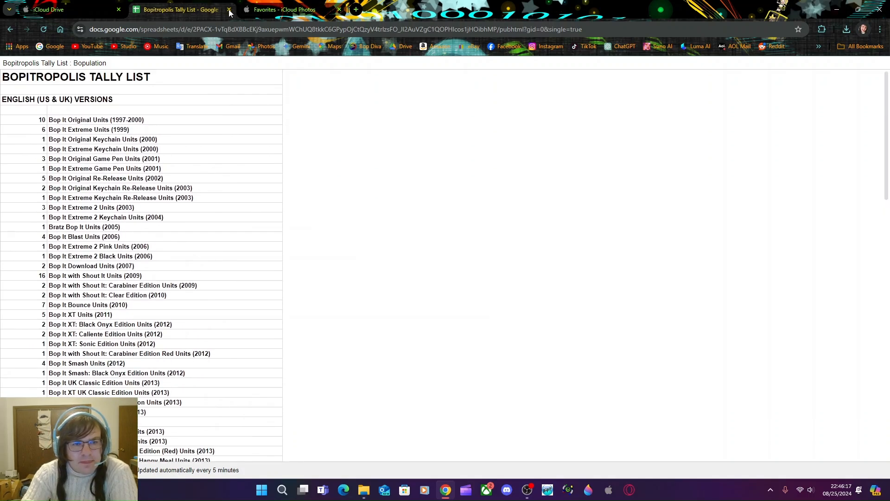
left_click(5, 30)
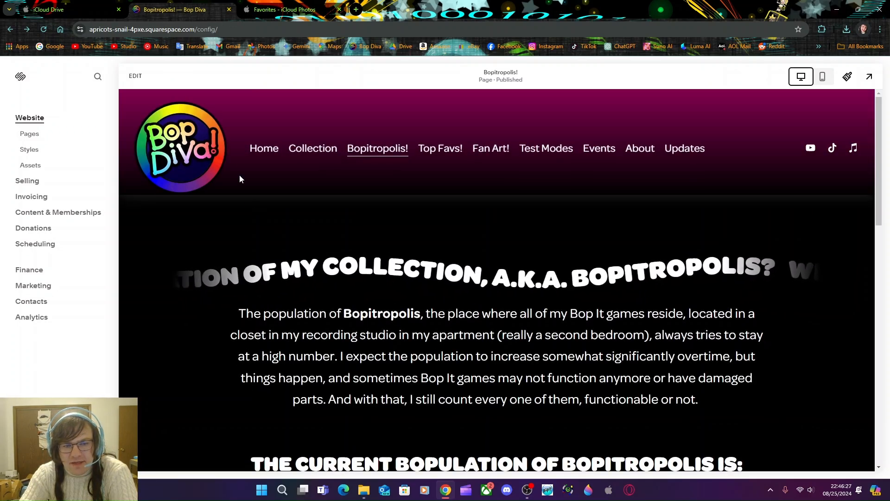
- Show the site's Home page and open the list of its pages
left_click(263, 150)
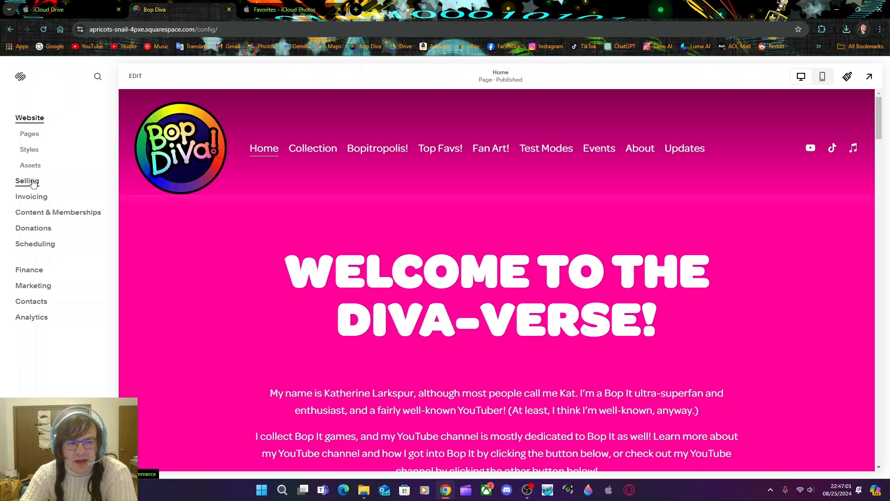
left_click(29, 139)
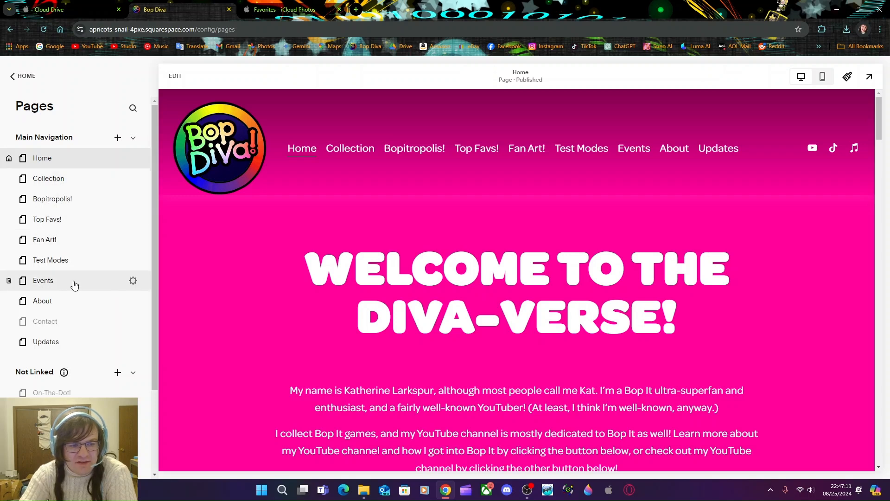
- Move the Events page directly below Collection in the main navigation and put it back between Test Modes and About
left_click_drag(74, 285, 76, 199)
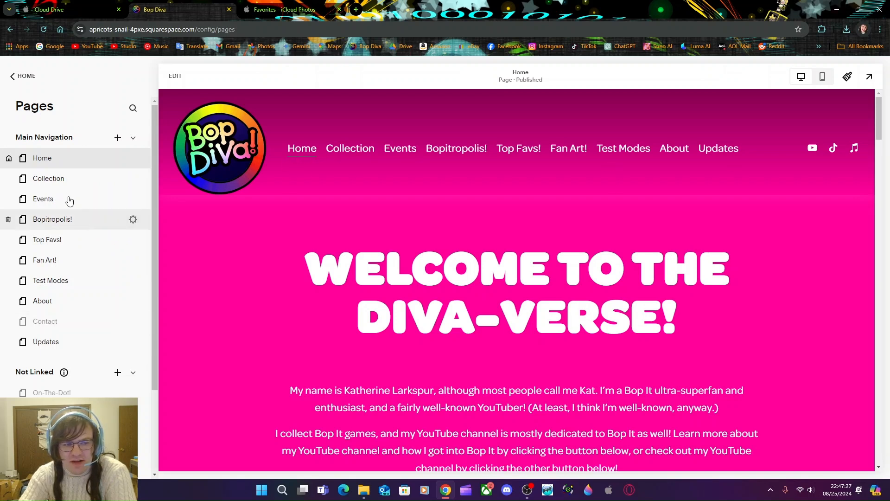
left_click_drag(67, 201, 70, 290)
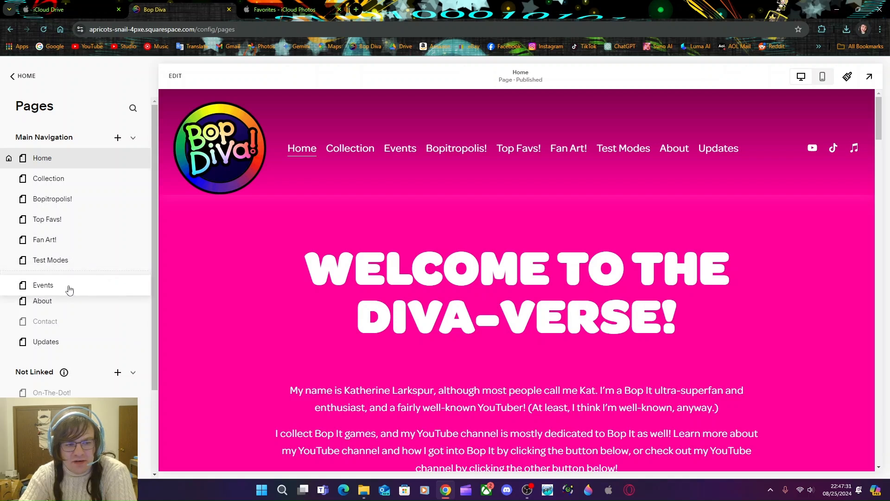
left_click_drag(69, 290, 69, 285)
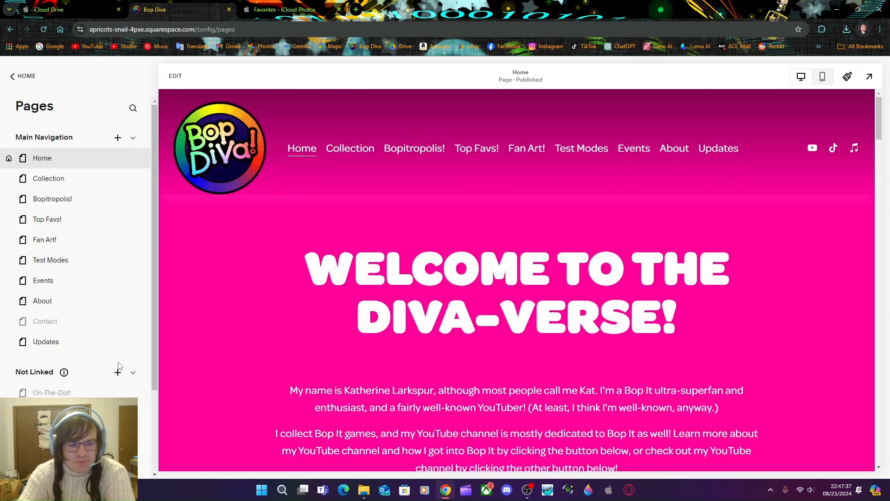
- Open the unlinked Ballzerko Leaderboard page and look through its top scores down to the footer
scroll(123, 362, "down", 3)
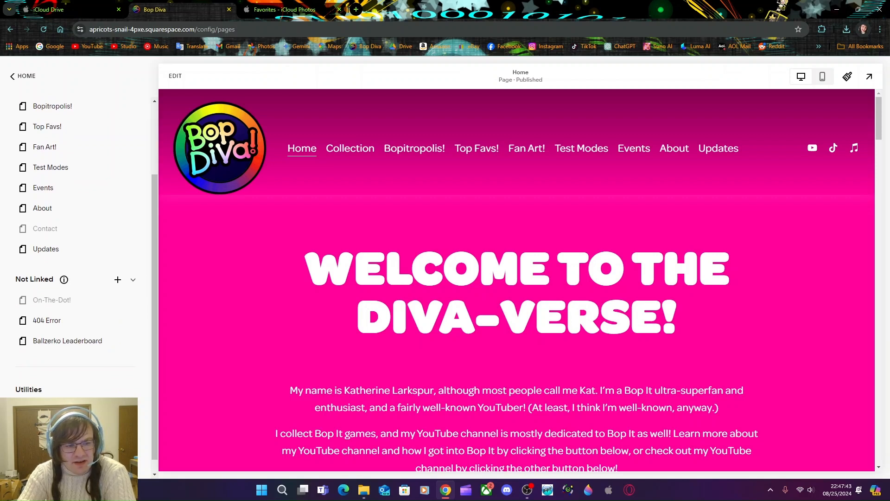
left_click(69, 345)
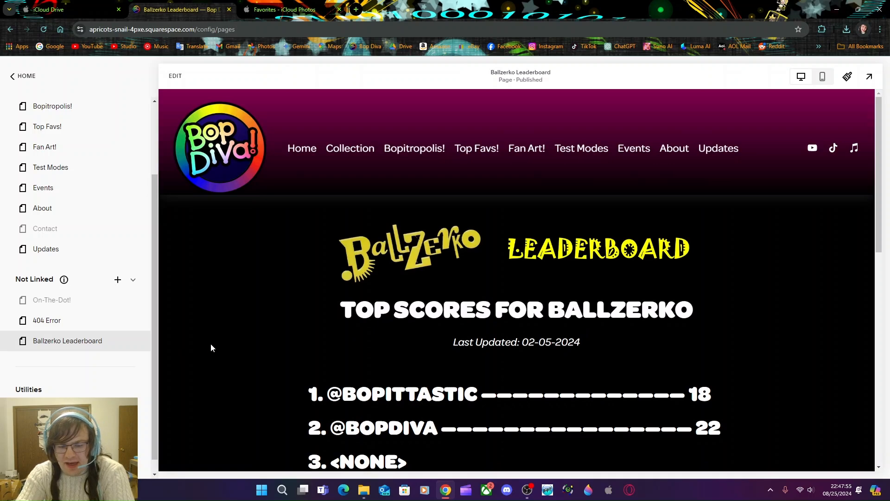
scroll(207, 340, "down", 1)
scroll(205, 340, "up", 1)
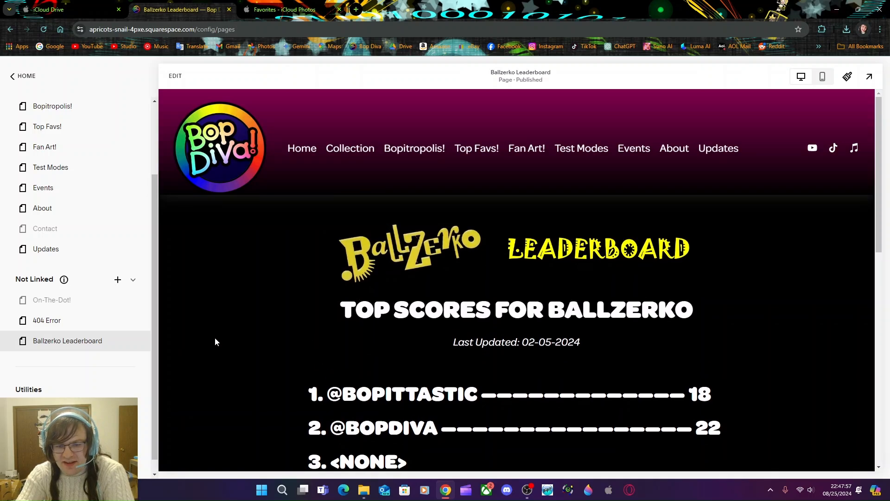
scroll(250, 286, "down", 10)
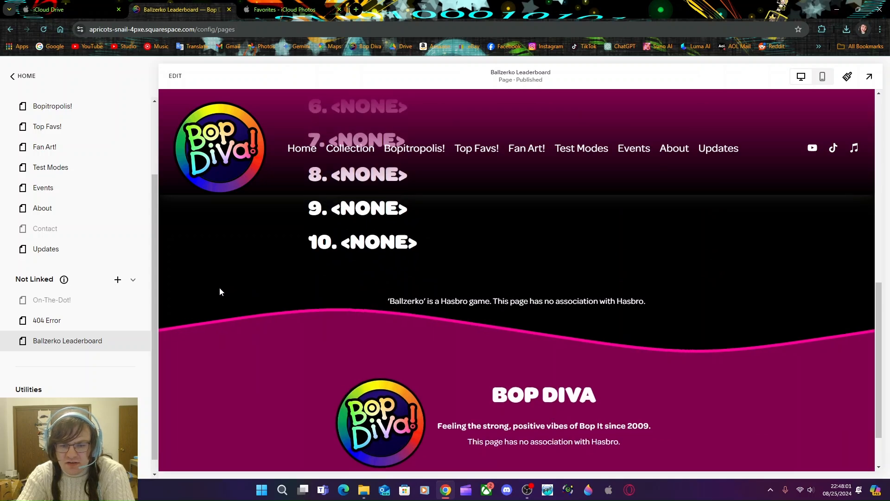
left_click(93, 341)
- Open the unlinked 404 Error page and examine its heading, image, troubleshooting tips and homepage link
left_click(62, 321)
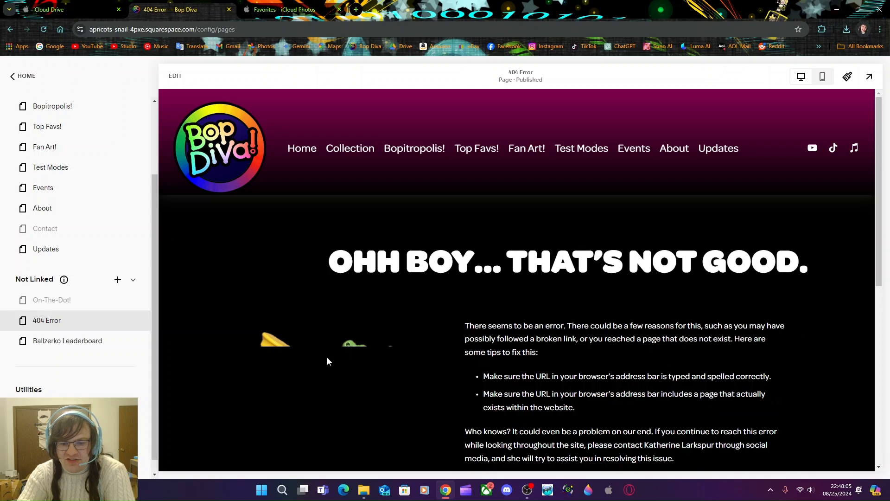
scroll(336, 338, "down", 1)
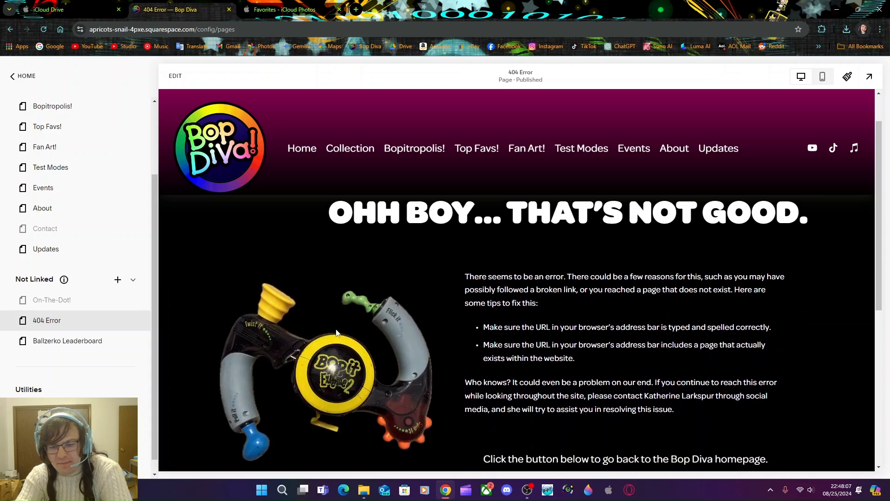
scroll(336, 331, "down", 1)
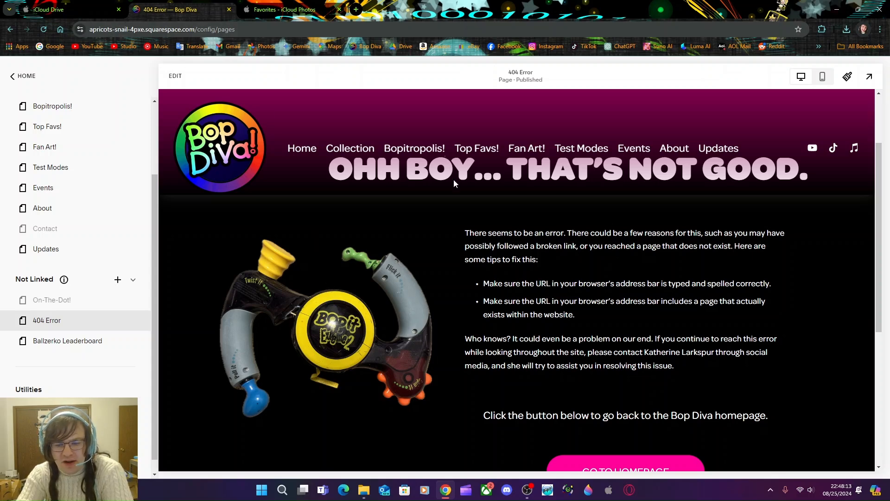
scroll(432, 260, "down", 1)
scroll(424, 279, "up", 1)
scroll(424, 277, "up", 2)
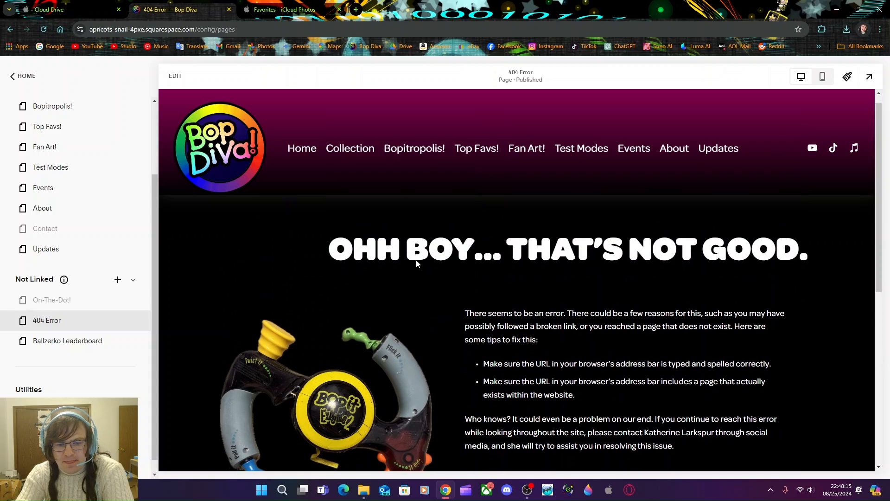
scroll(416, 260, "down", 2)
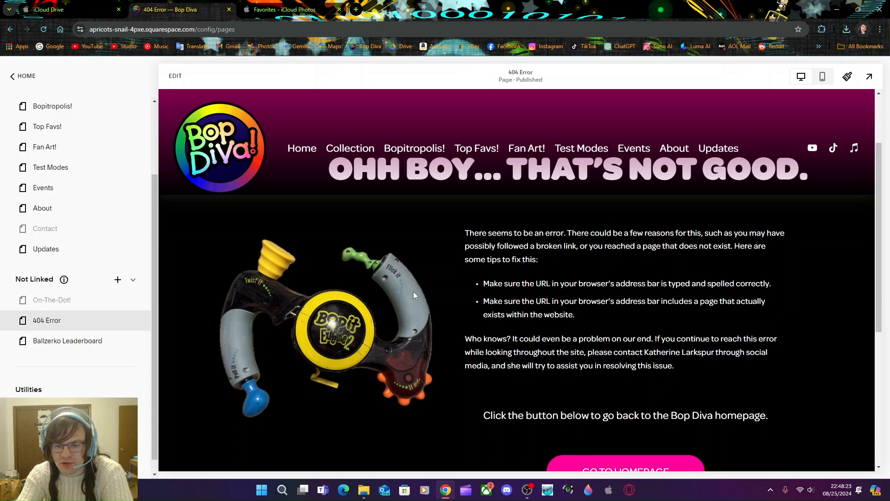
scroll(427, 258, "up", 2)
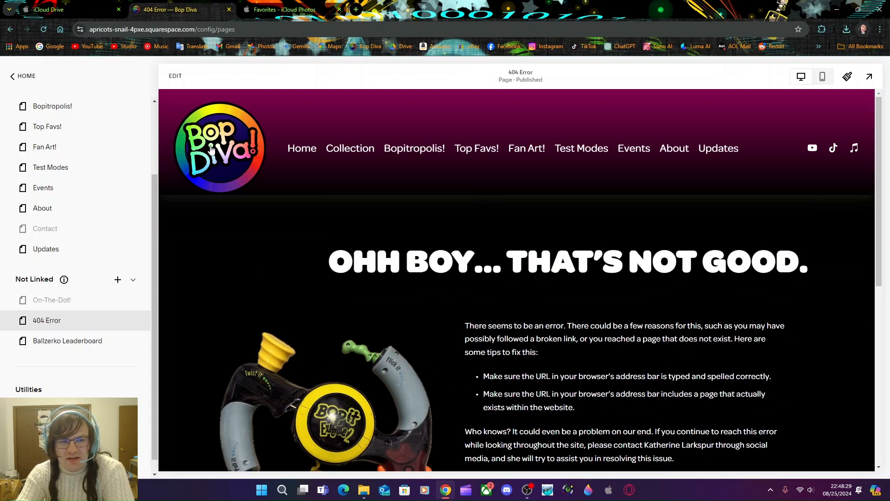
- Load the nonexistent address bopdiva.com/boptropolis in a new browser tab, view the page shown there and close the tab
left_click(355, 9)
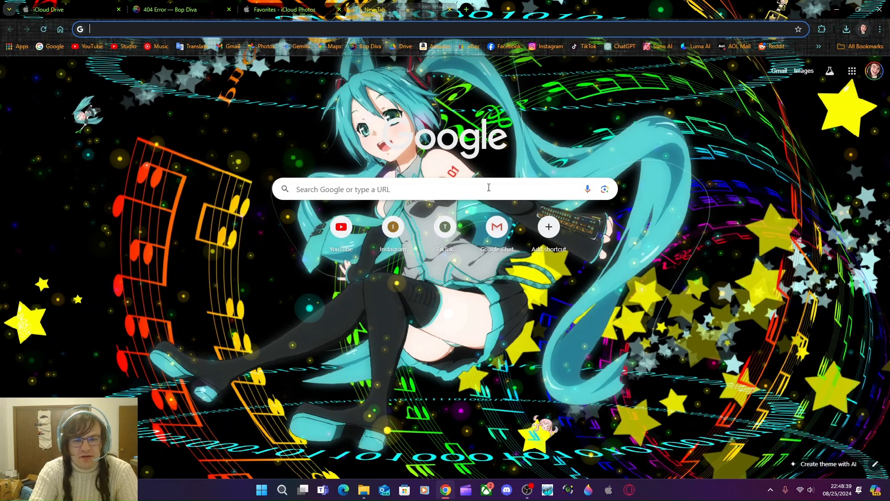
type("bopdiv")
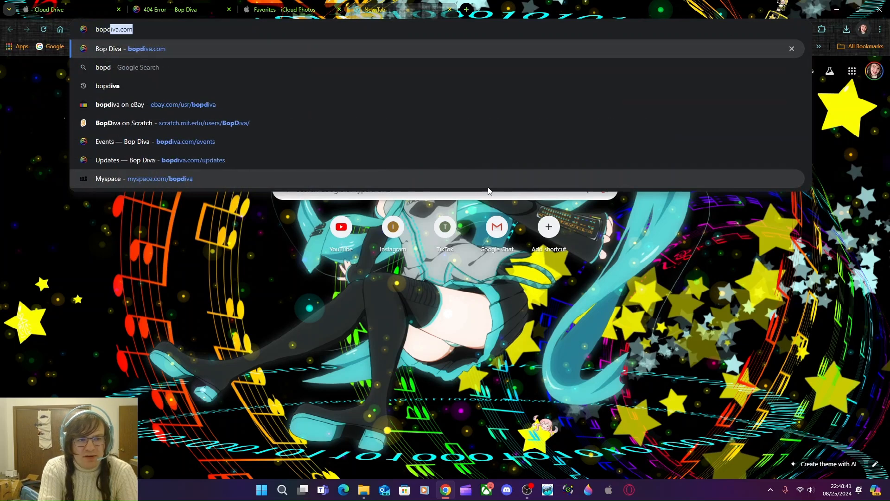
type("a.com")
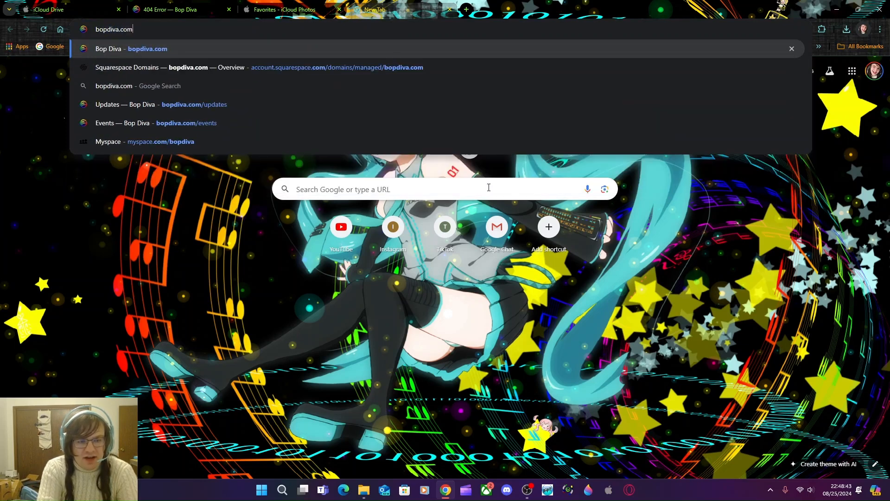
type("/bo")
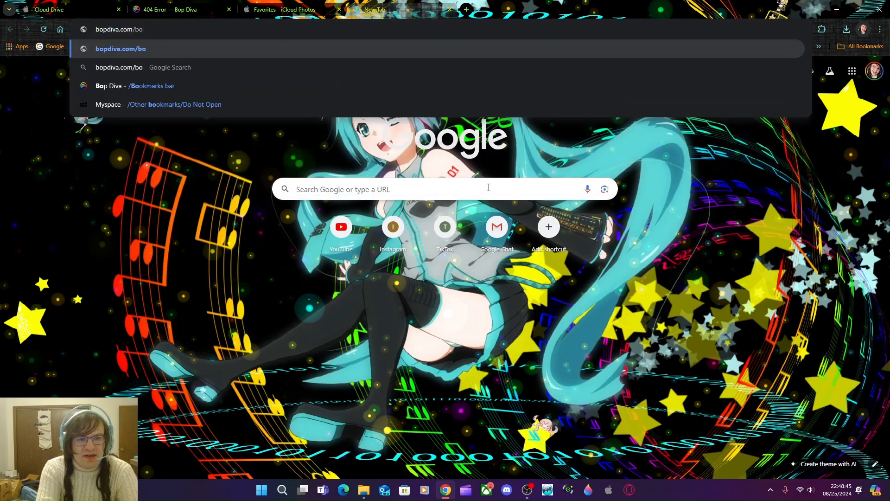
type("pt")
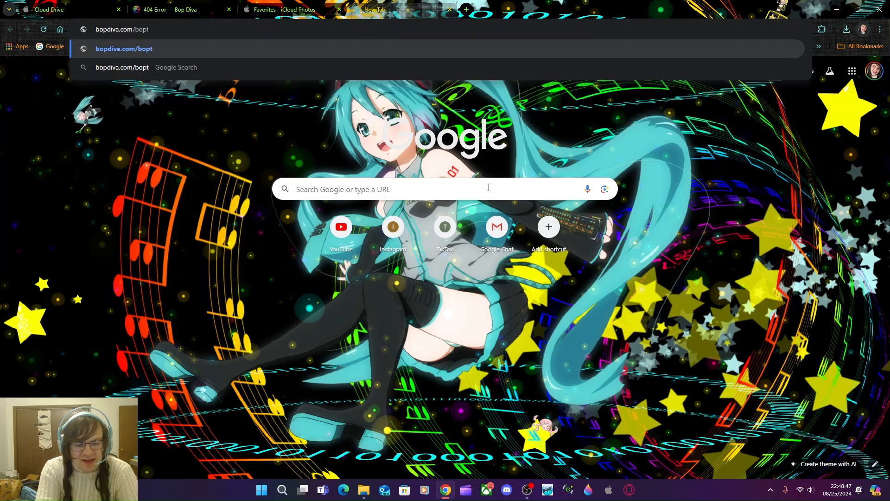
type("ropolis")
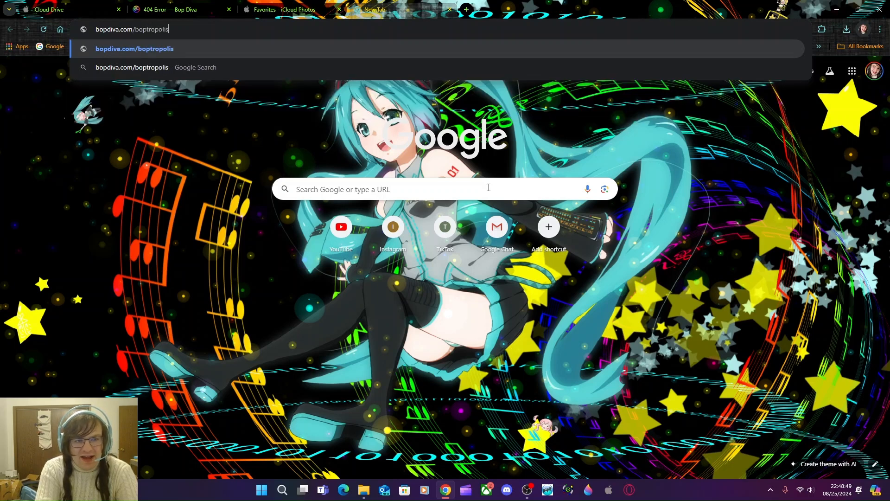
left_click(191, 49)
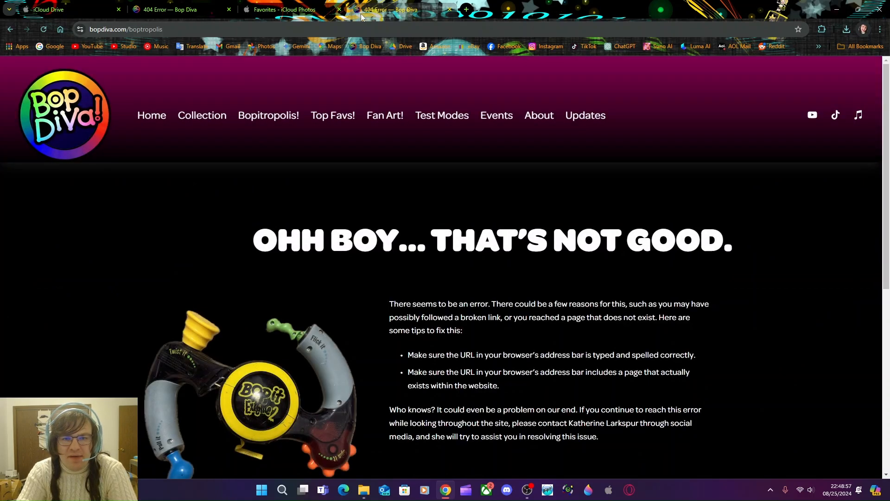
scroll(341, 338, "down", 2)
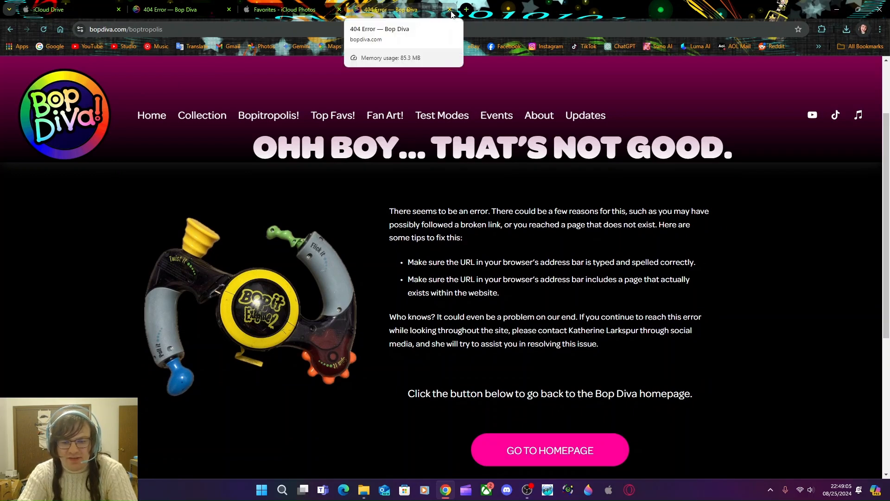
left_click(449, 10)
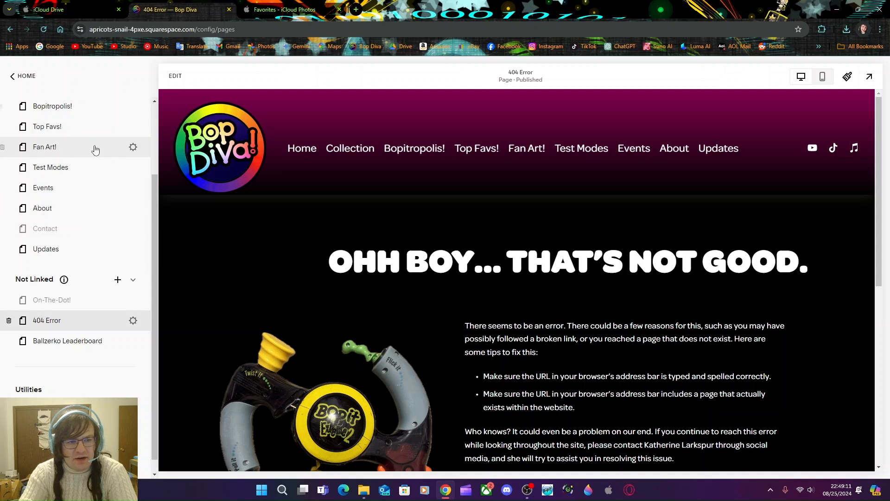
scroll(92, 146, "up", 2)
scroll(83, 268, "down", 2)
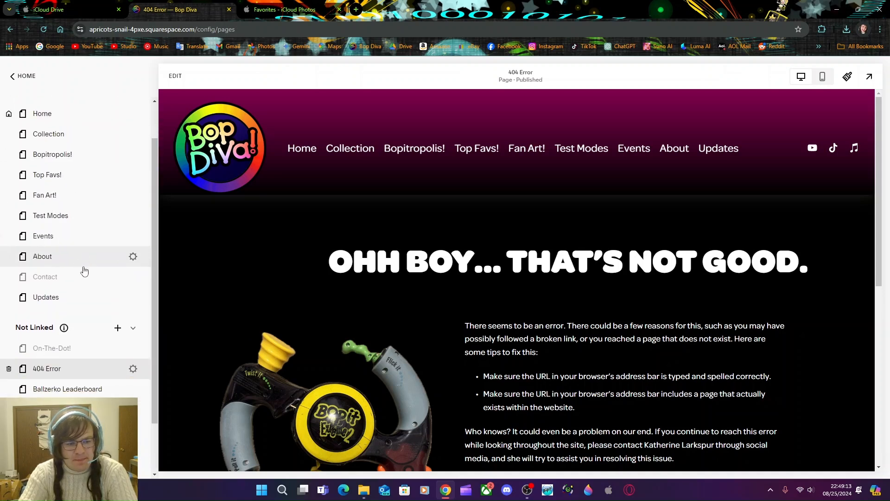
scroll(77, 153, "up", 1)
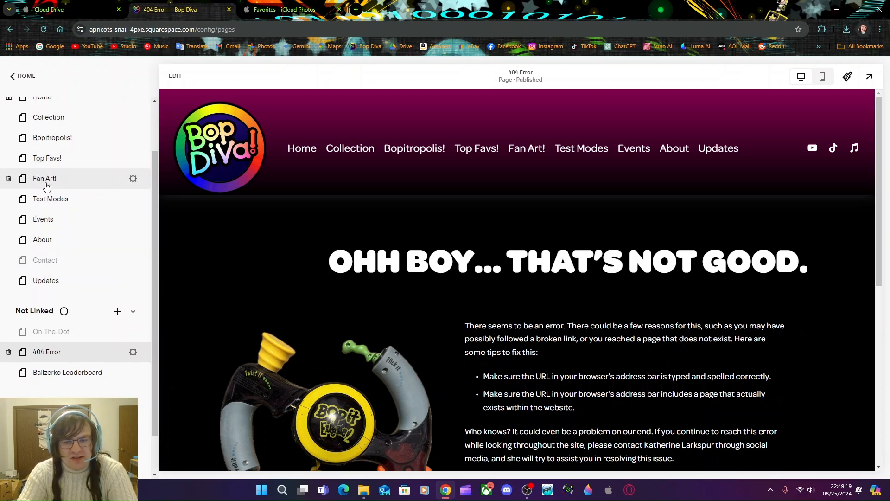
- Open the Collection page from the site navigation and read the notice at its top
left_click(351, 154)
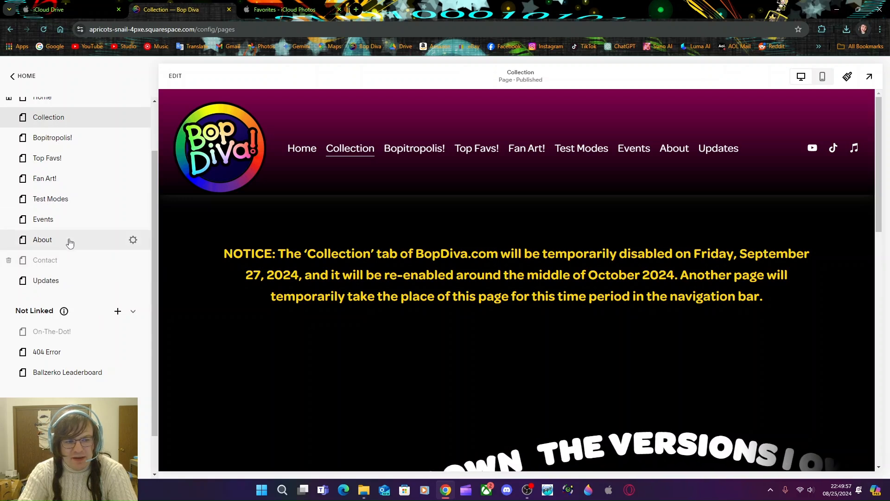
scroll(56, 207, "up", 2)
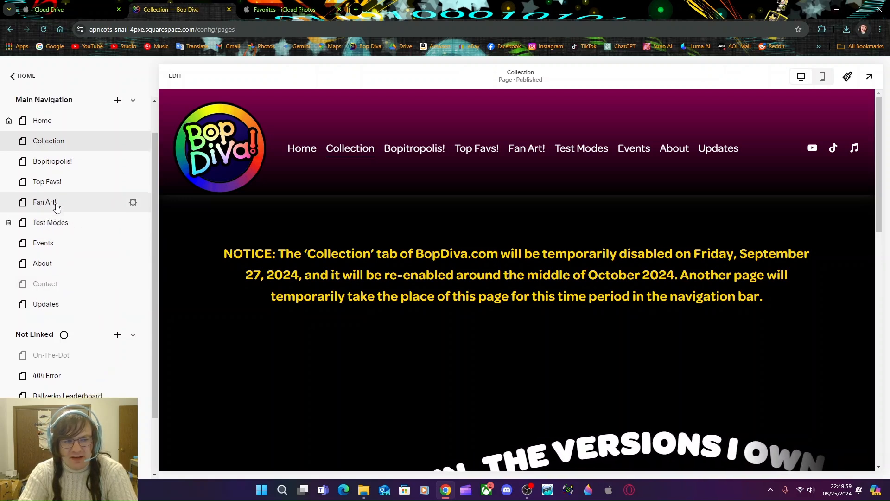
- Open the Home page, look through its collection, Meet the Bop Diva and FAQ sections down to the footer, and return to the welcome heading
left_click(303, 149)
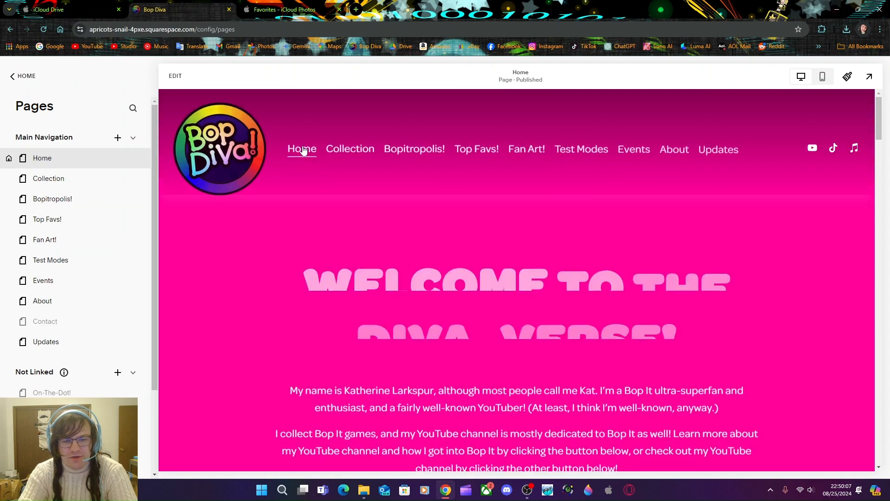
scroll(246, 260, "down", 5)
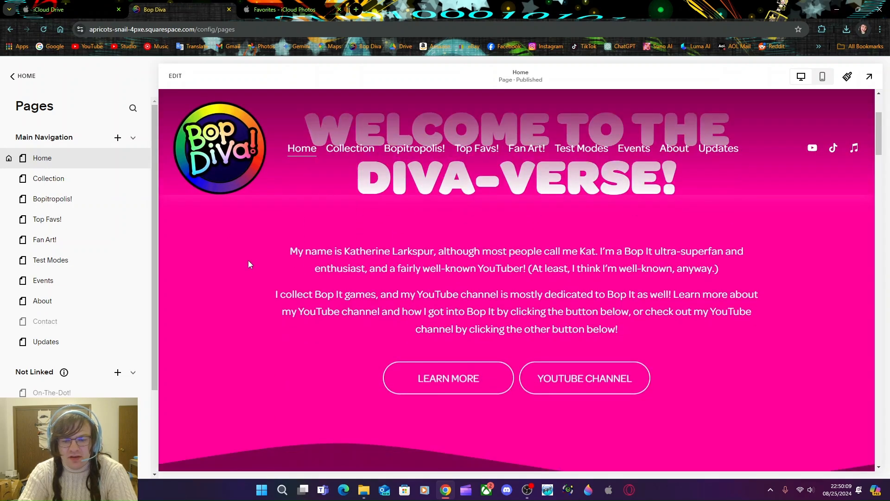
scroll(246, 263, "down", 8)
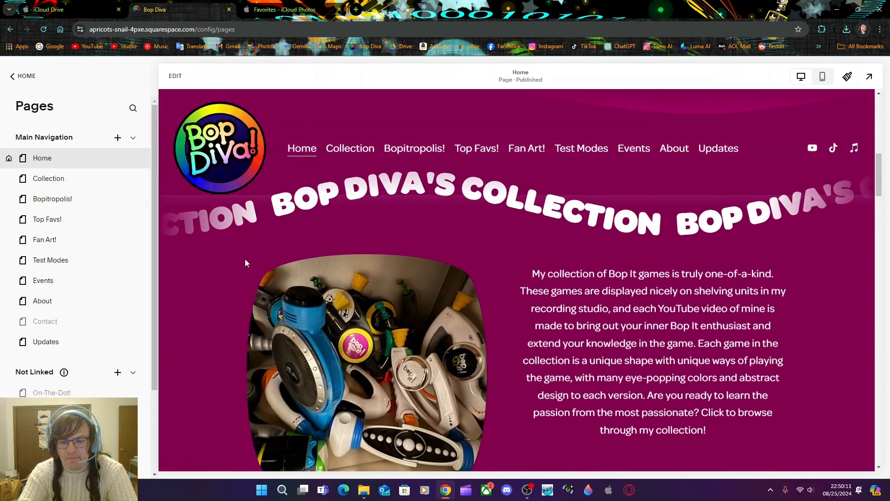
scroll(245, 262, "down", 6)
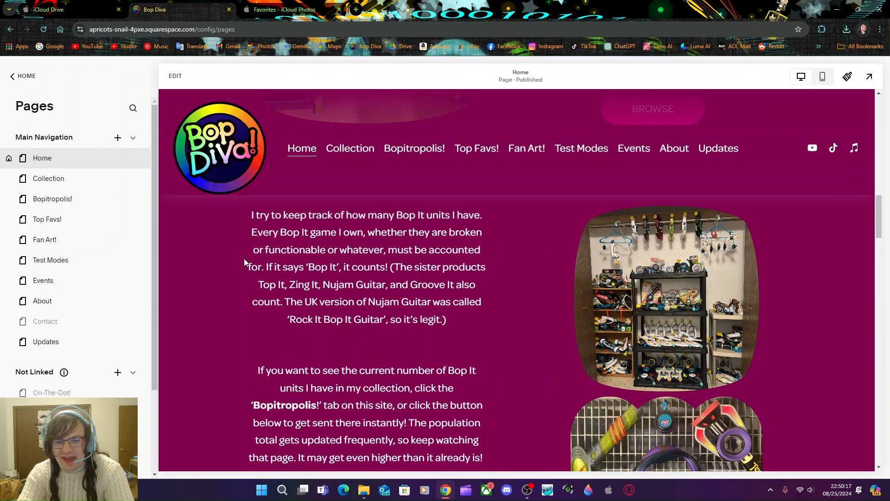
scroll(244, 257, "up", 7)
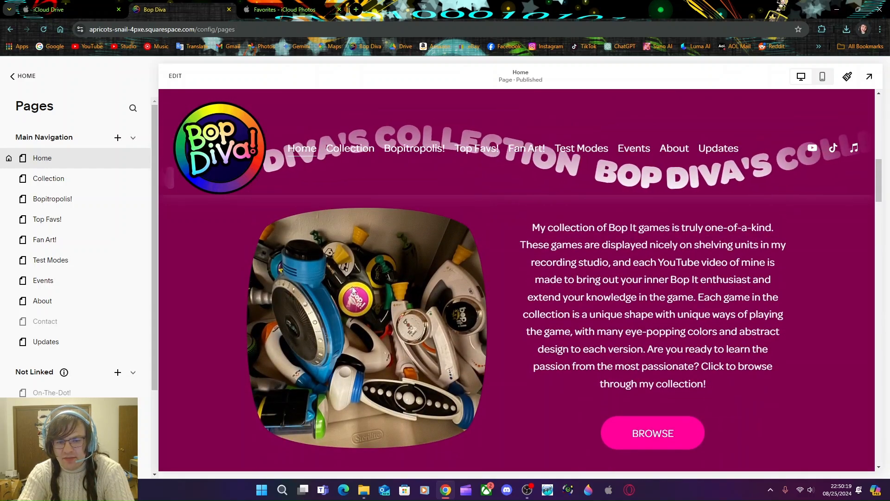
scroll(361, 335, "down", 4)
scroll(360, 335, "down", 10)
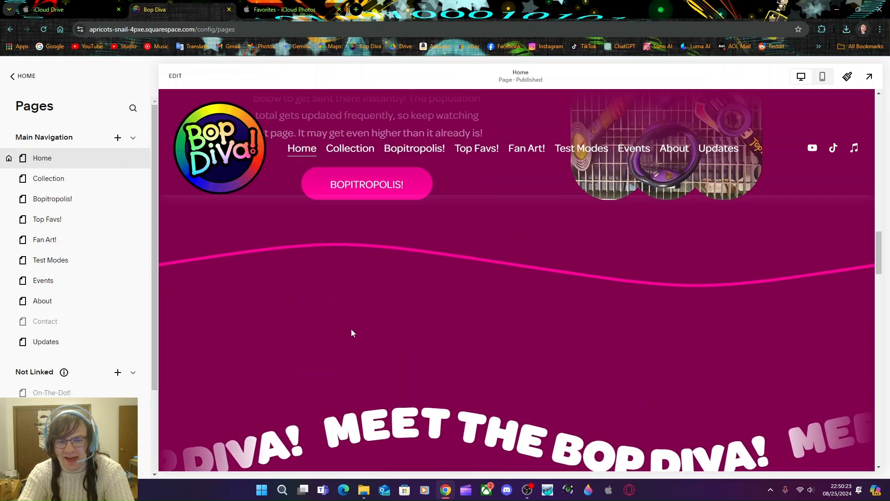
scroll(352, 329, "down", 5)
scroll(351, 331, "down", 12)
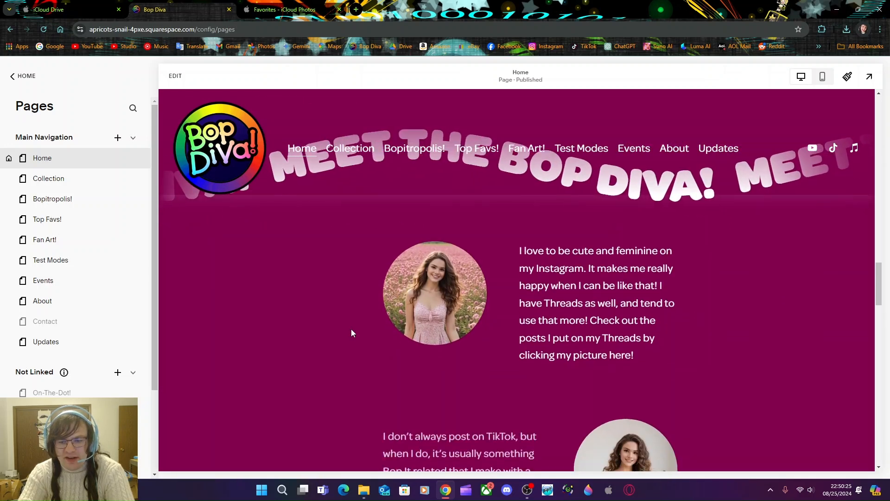
scroll(349, 330, "down", 14)
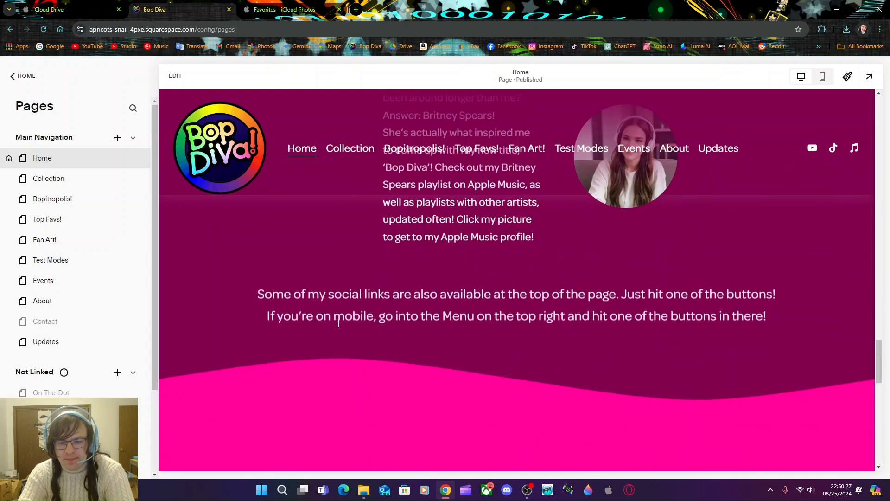
scroll(326, 323, "down", 7)
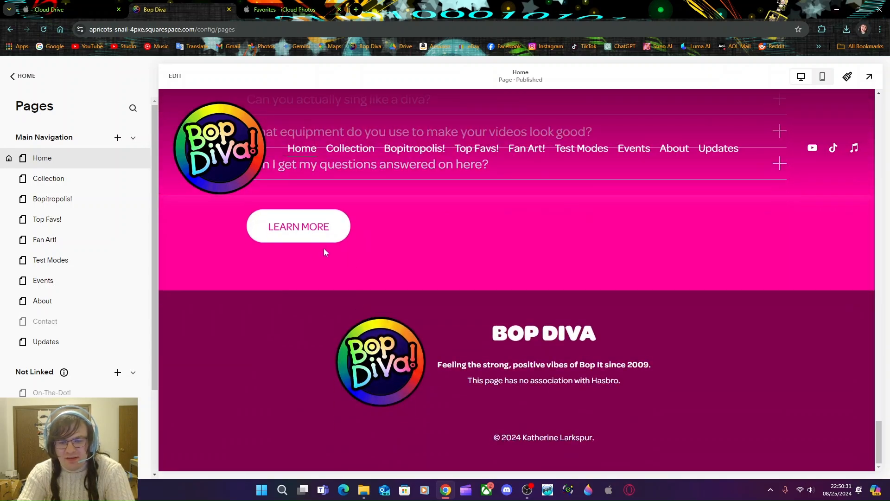
scroll(509, 347, "up", 6)
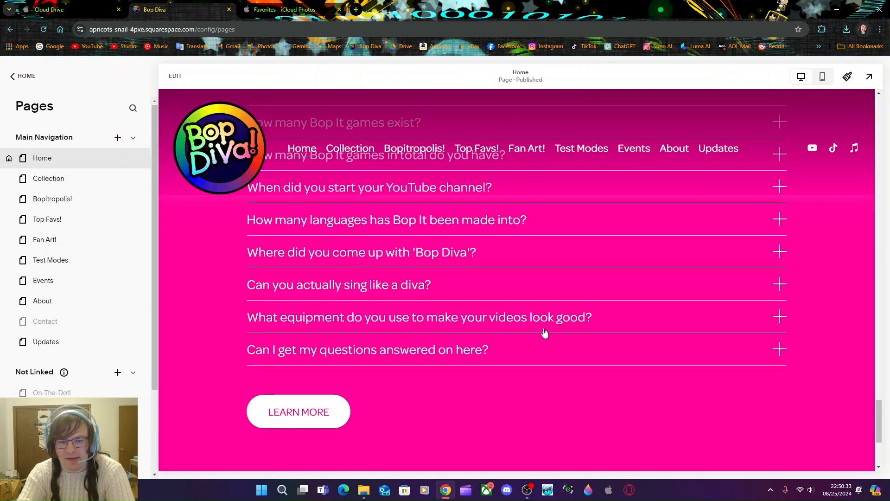
scroll(611, 330, "up", 10)
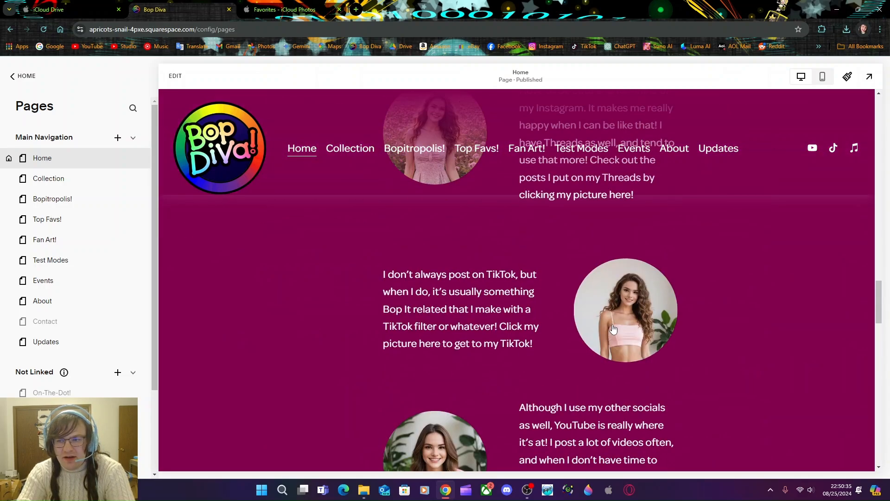
scroll(613, 328, "up", 8)
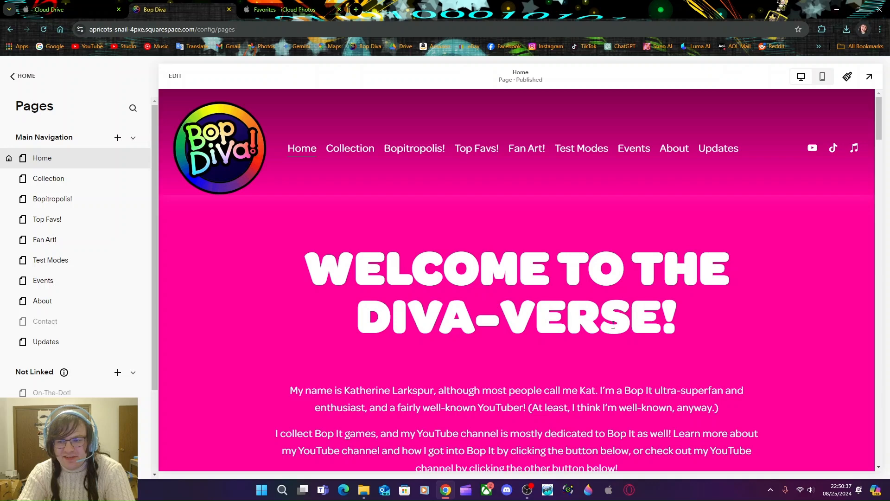